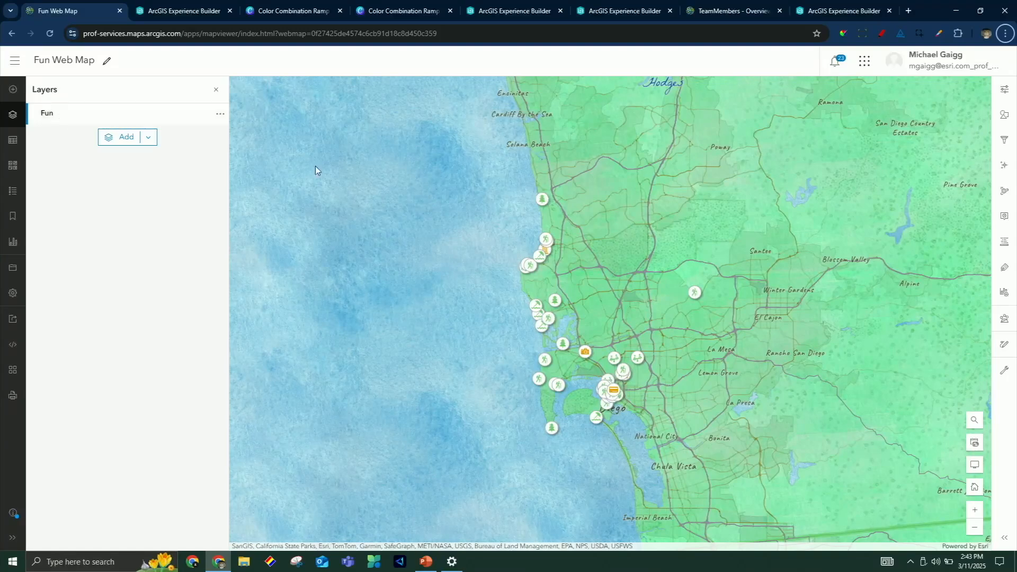
Review the Fun layer's style, filter, drop shadow effect and pop-up settings
{"action": "left_click", "coordinate": [1002, 120]}
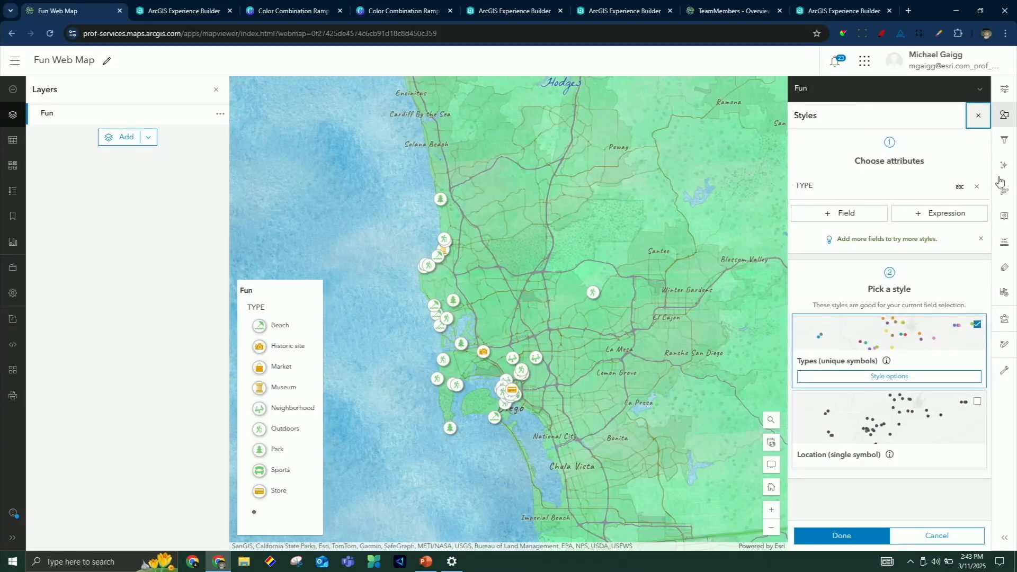
{"action": "left_click", "coordinate": [1006, 141]}
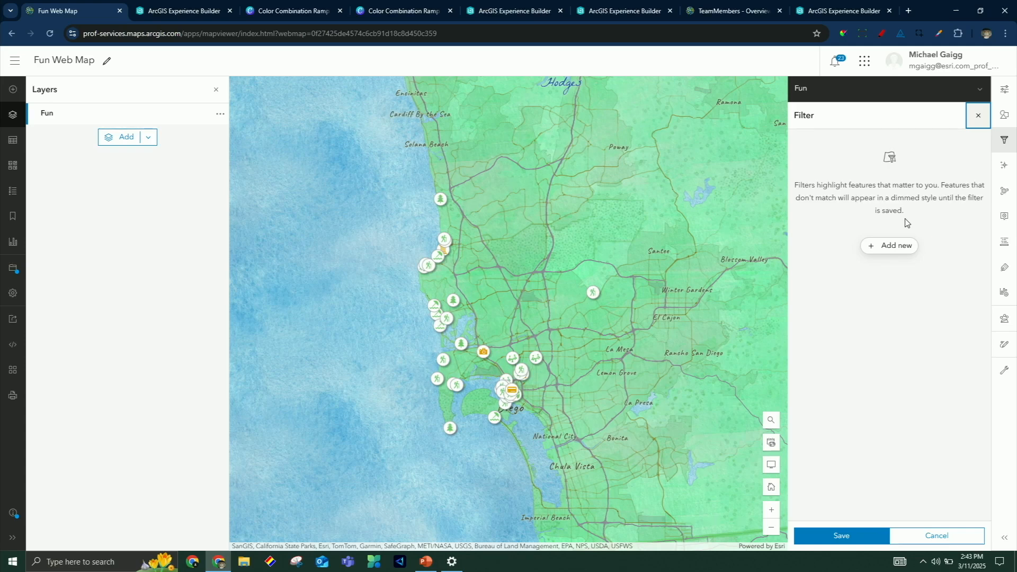
{"action": "left_click", "coordinate": [1007, 165]}
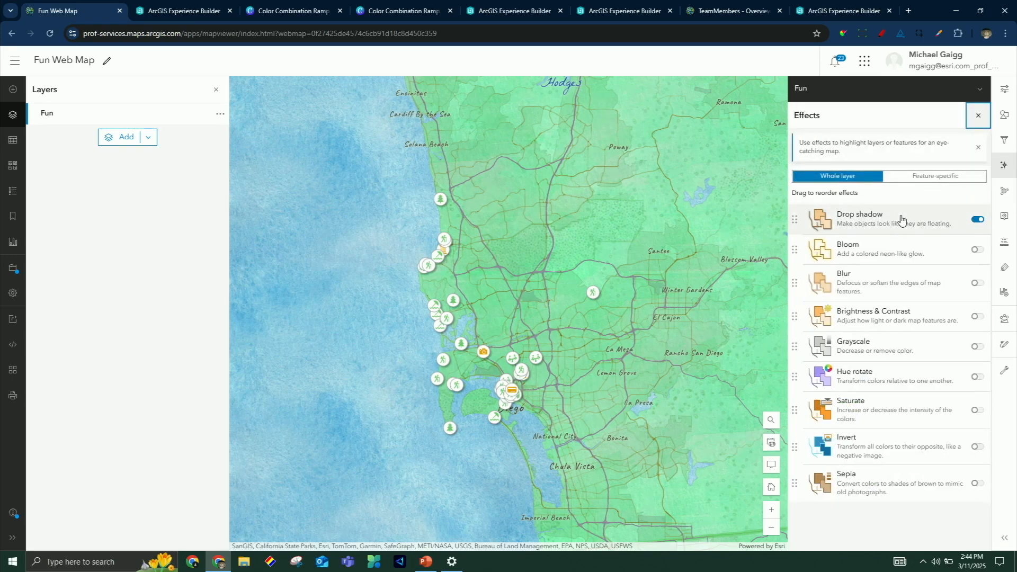
{"action": "left_click", "coordinate": [979, 221]}
{"action": "left_click", "coordinate": [980, 221]}
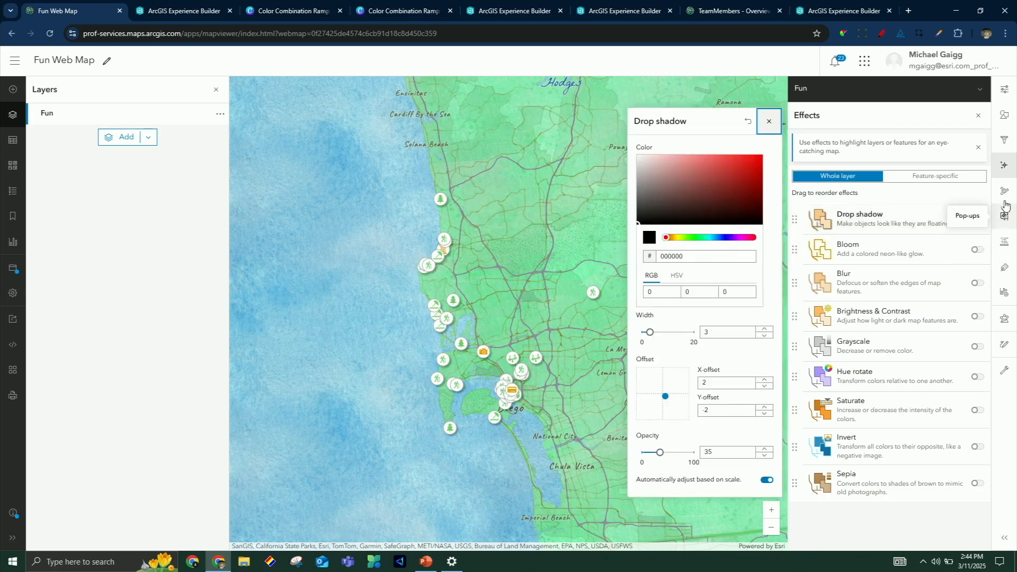
{"action": "left_click", "coordinate": [1005, 217]}
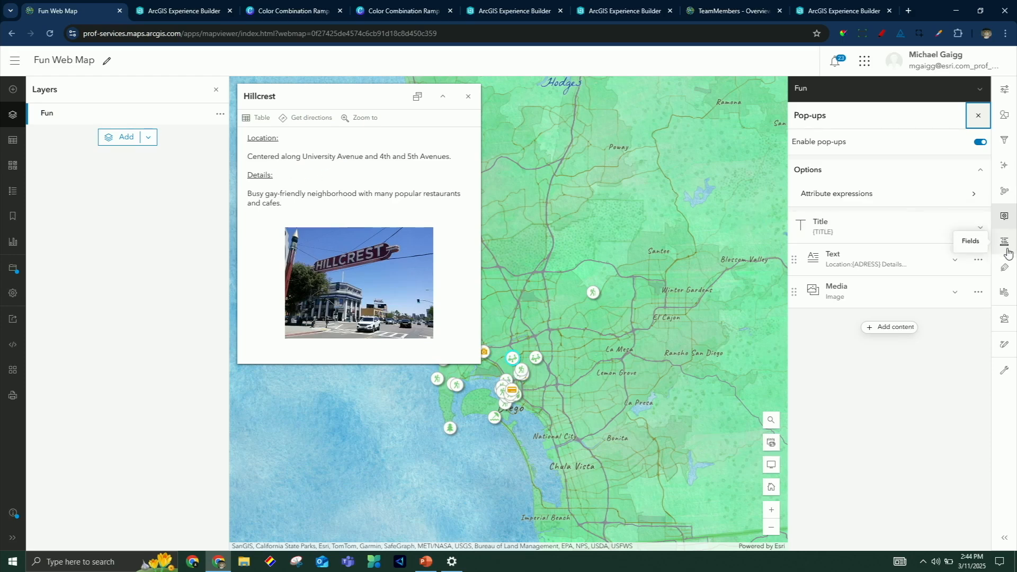
Enable labels on the Fun layer and set the label halo color to white (ffffff)
{"action": "left_click", "coordinate": [1009, 273]}
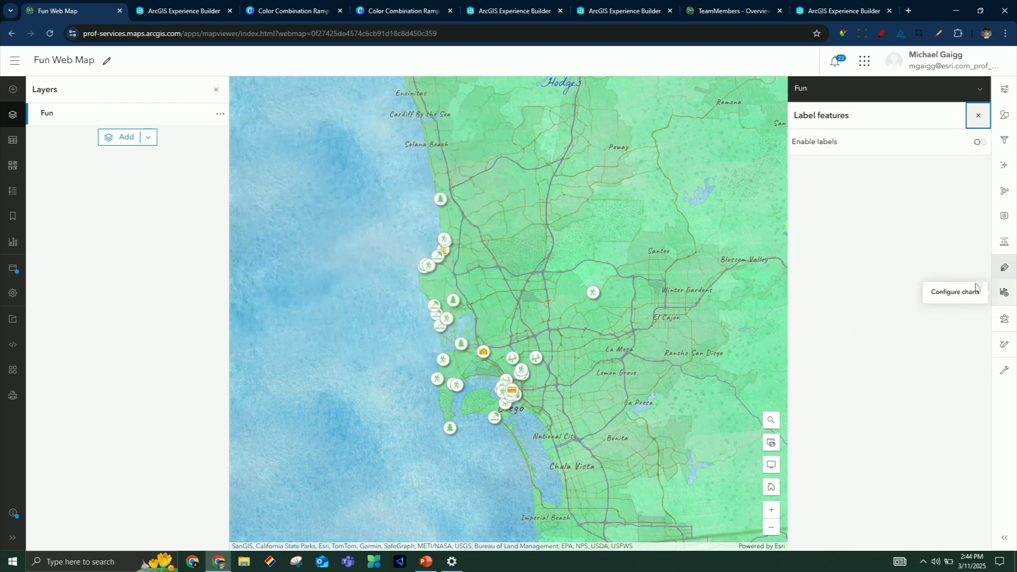
{"action": "left_click", "coordinate": [981, 142]}
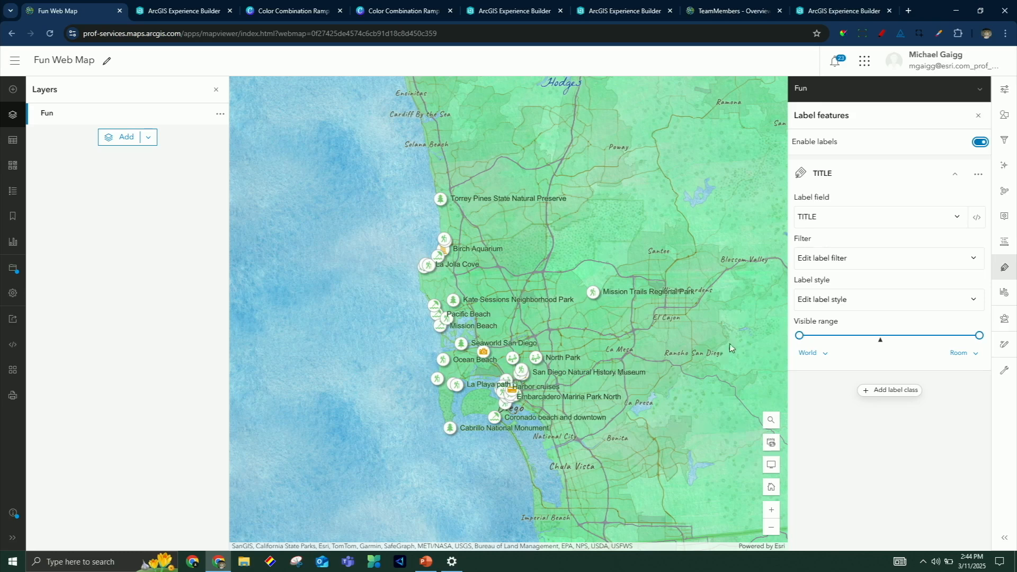
{"action": "left_click", "coordinate": [816, 306]}
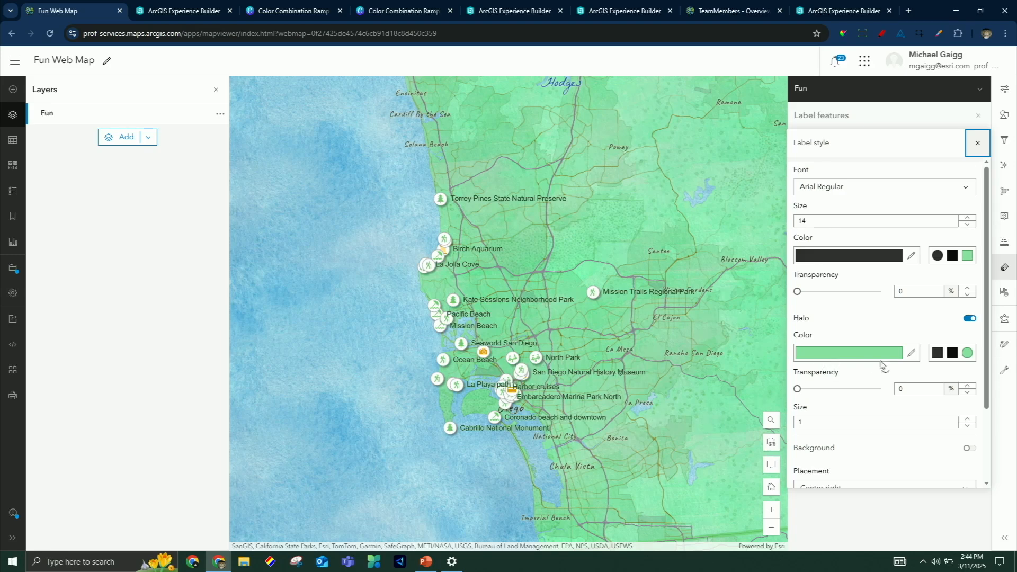
{"action": "left_click", "coordinate": [937, 353]}
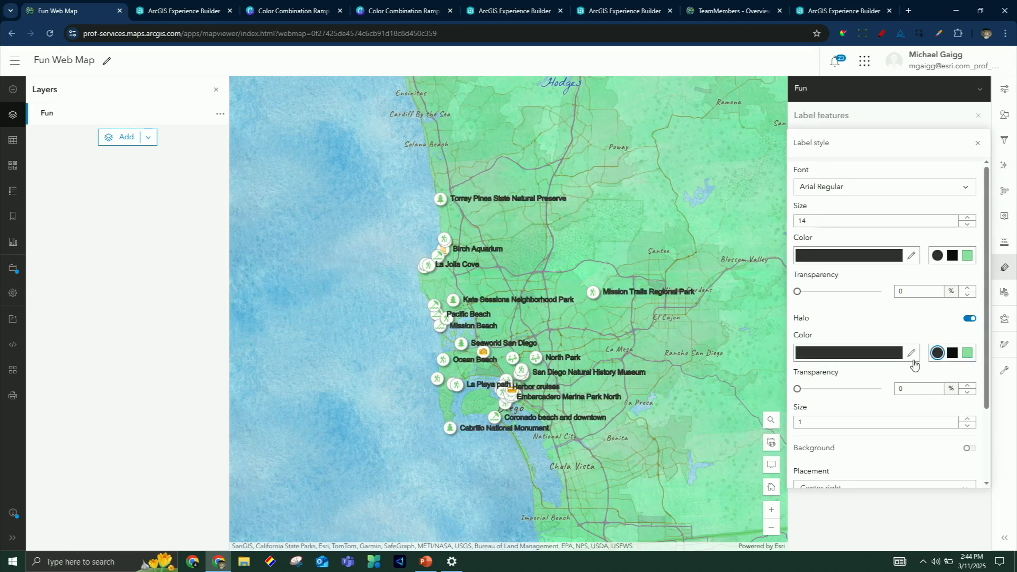
{"action": "left_click", "coordinate": [912, 358]}
{"action": "left_click", "coordinate": [866, 195]}
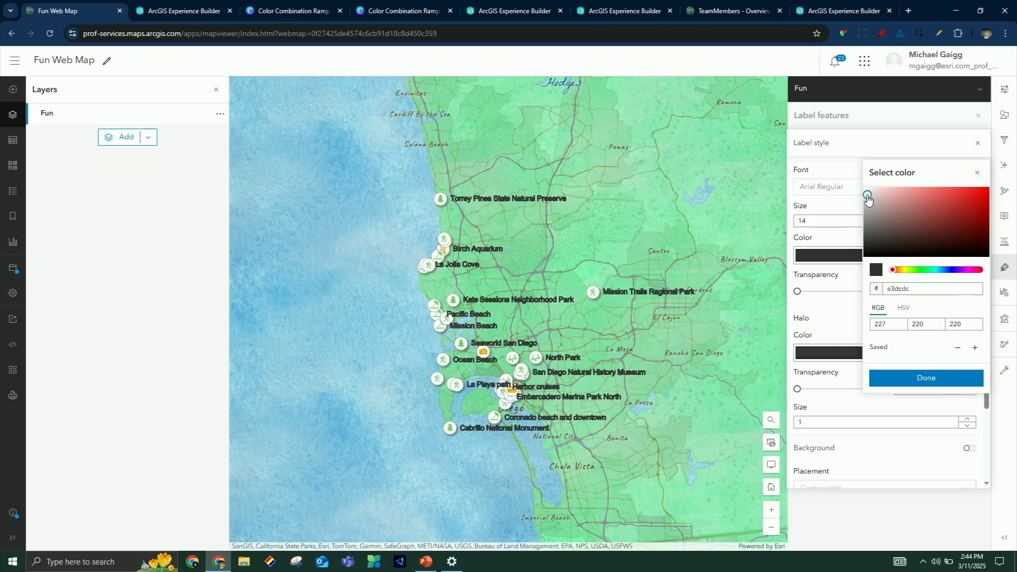
{"action": "left_click_drag", "start_coordinate": [865, 195], "coordinate": [862, 184]}
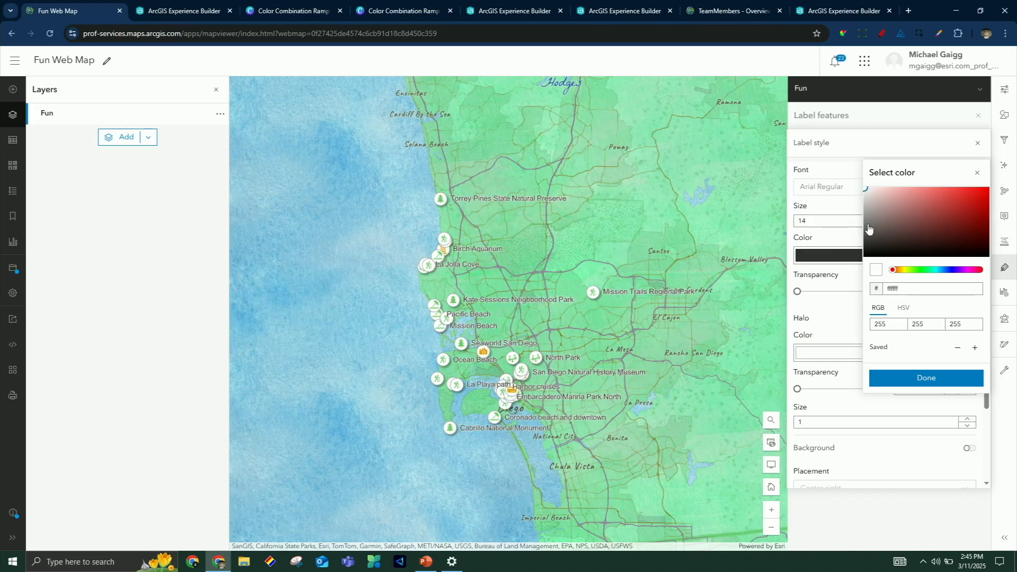
Review the web map's bookmarks and its sharing level options, leaving the sharing unchanged
{"action": "left_click", "coordinate": [18, 220]}
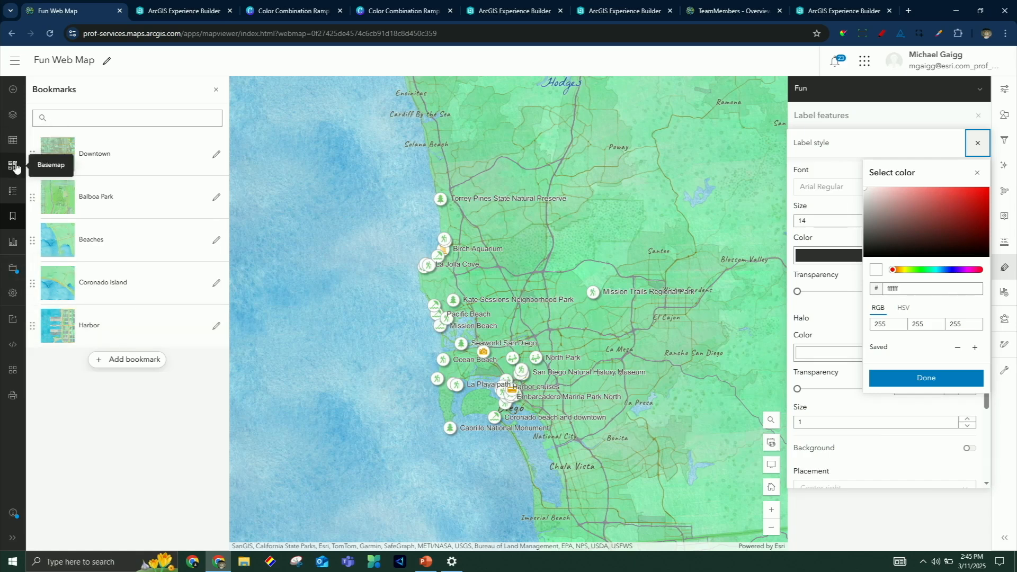
{"action": "left_click", "coordinate": [18, 323]}
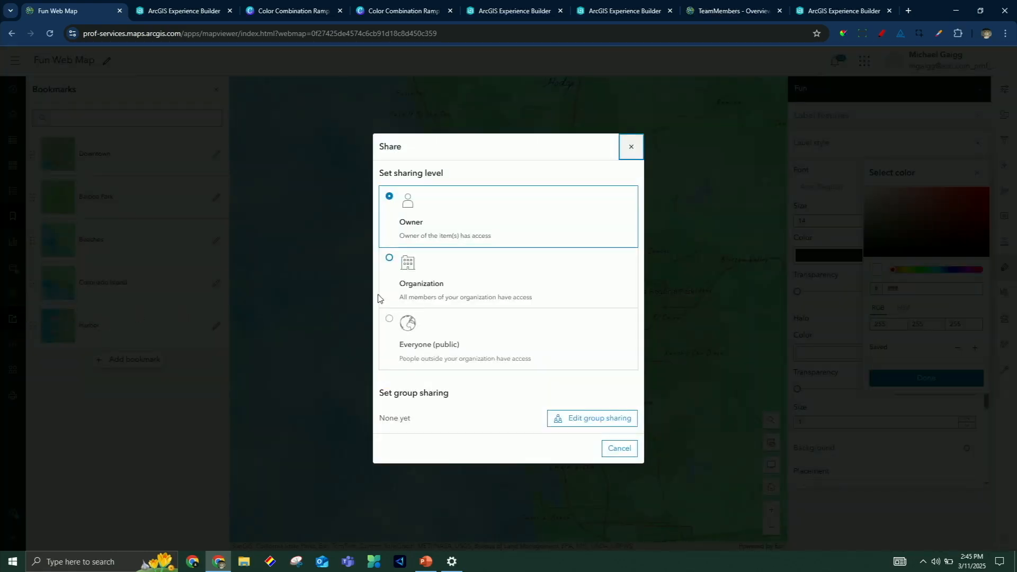
{"action": "left_click", "coordinate": [632, 146]}
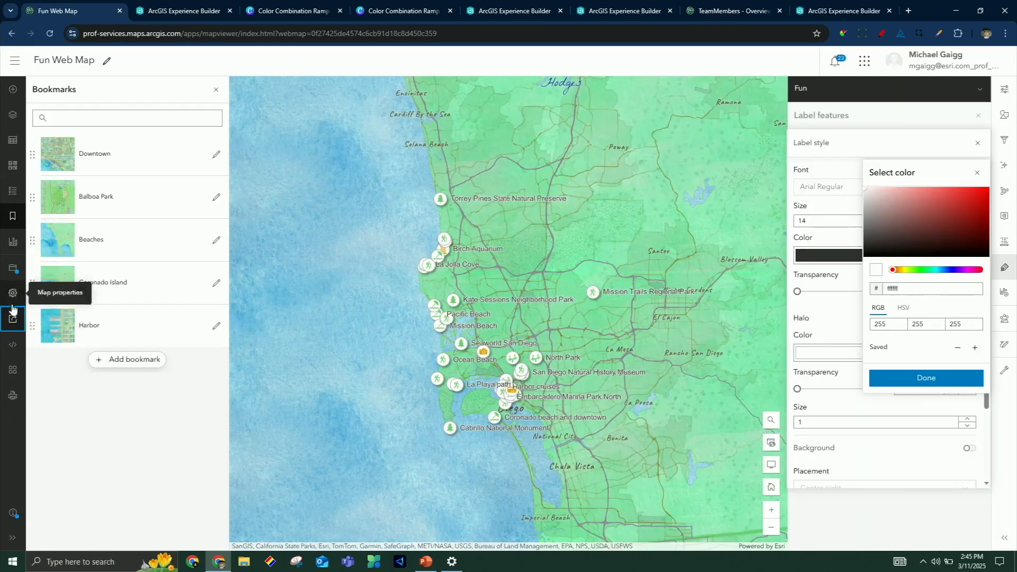
Create a new Experience Builder app from this web map using the Blank fullscreen template
{"action": "left_click", "coordinate": [13, 369]}
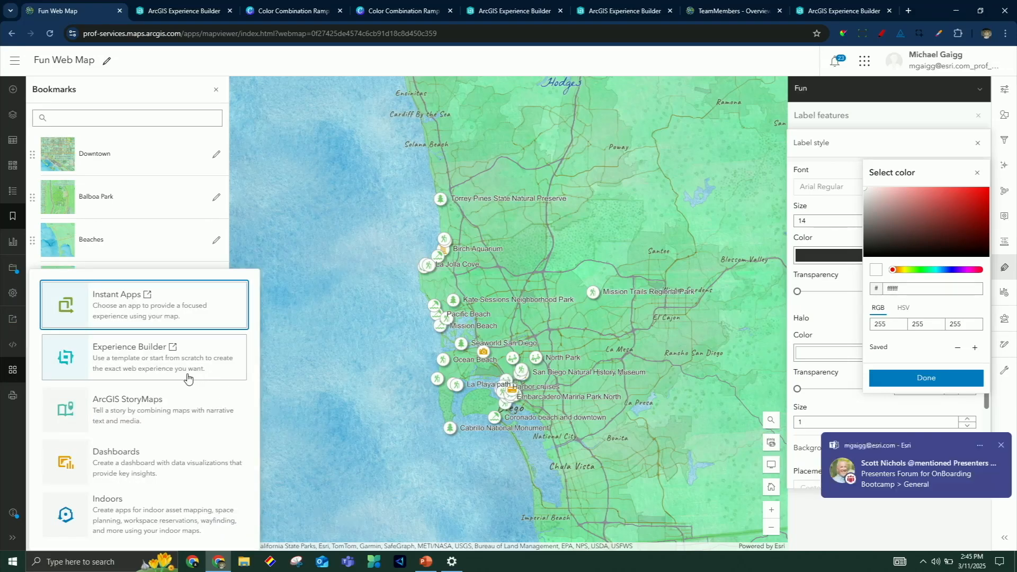
{"action": "left_click", "coordinate": [125, 357]}
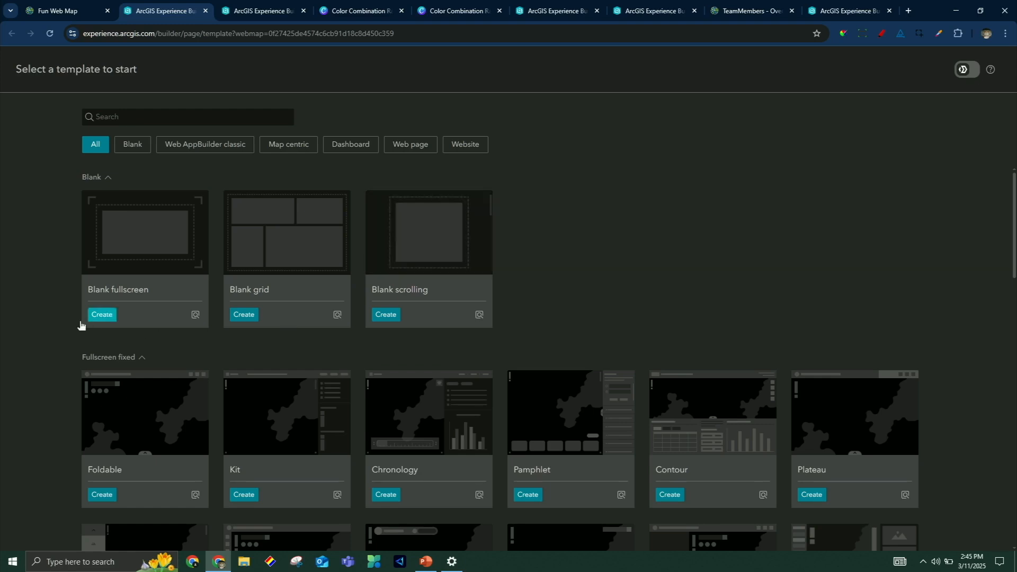
{"action": "left_click", "coordinate": [107, 316]}
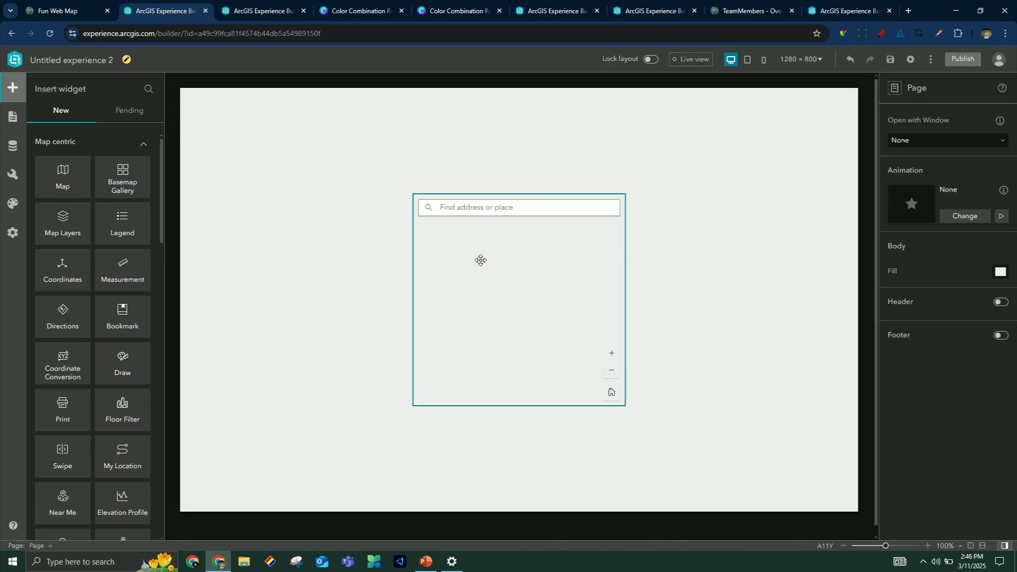
Place a Map widget on the upper part of the page and a Bookmark widget below it using the single-row card template
{"action": "left_click_drag", "start_coordinate": [481, 260], "coordinate": [406, 173]}
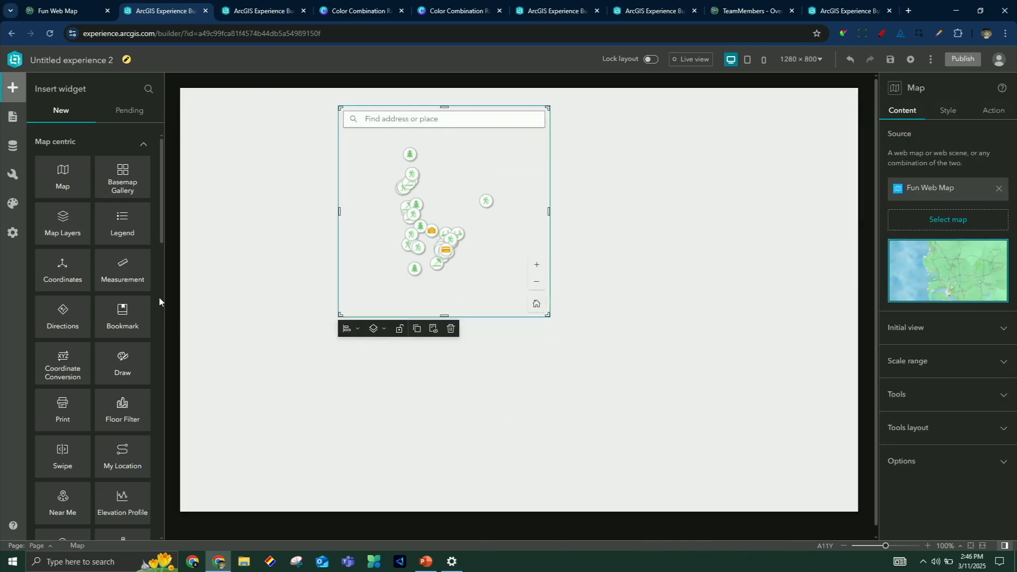
{"action": "left_click_drag", "start_coordinate": [136, 327], "coordinate": [337, 388]}
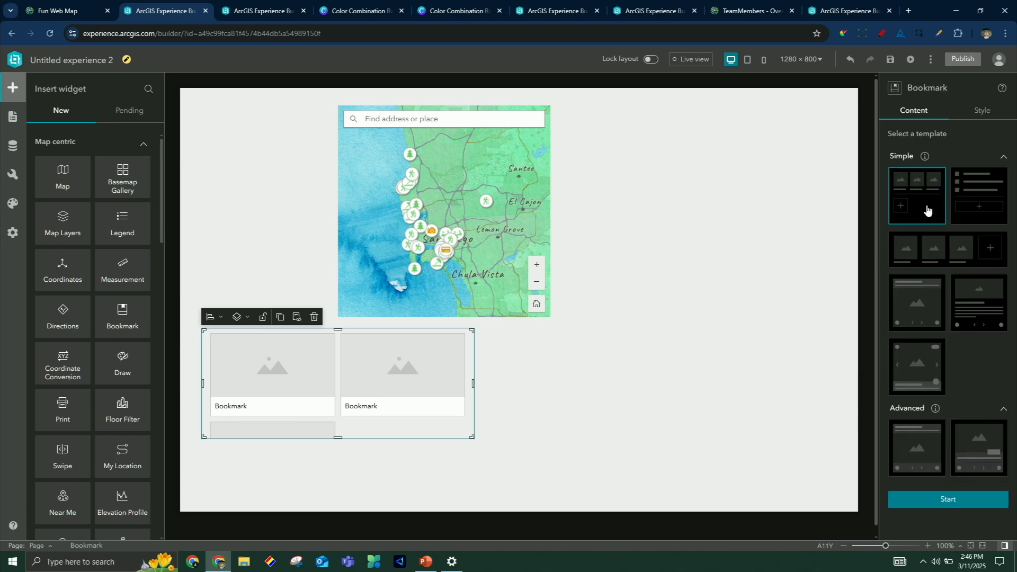
{"action": "left_click", "coordinate": [947, 251]}
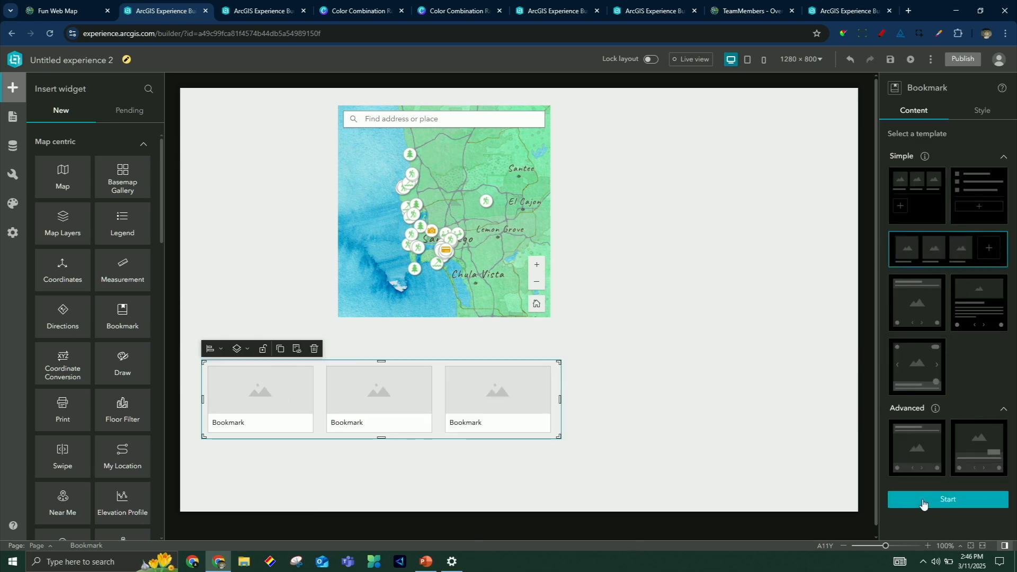
{"action": "left_click", "coordinate": [924, 499]}
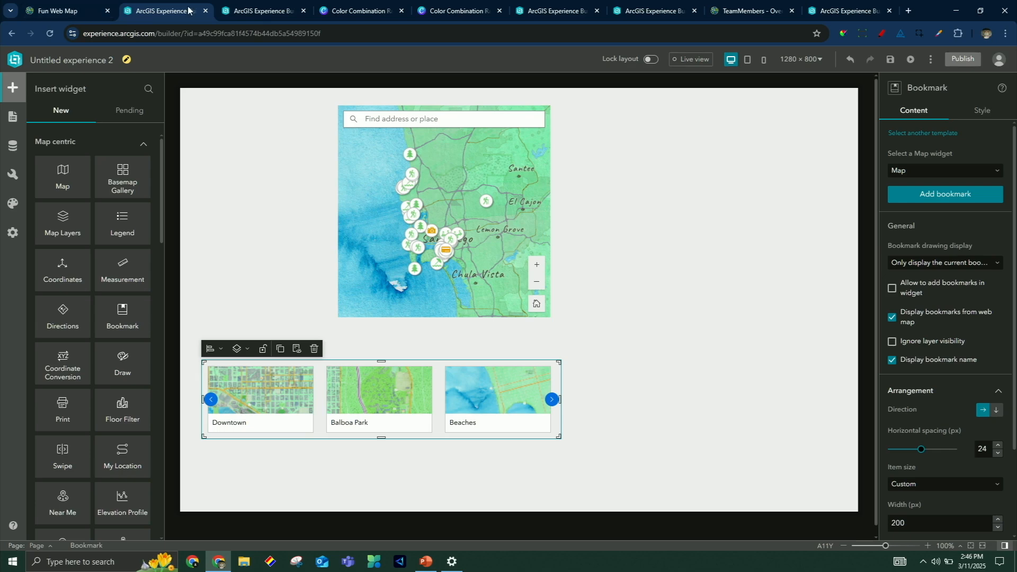
Switch to the ExB Lesson: Intro experience, expand Main Container (Sidebar) in the outline and enable the Map page's header
{"action": "left_click", "coordinate": [259, 12]}
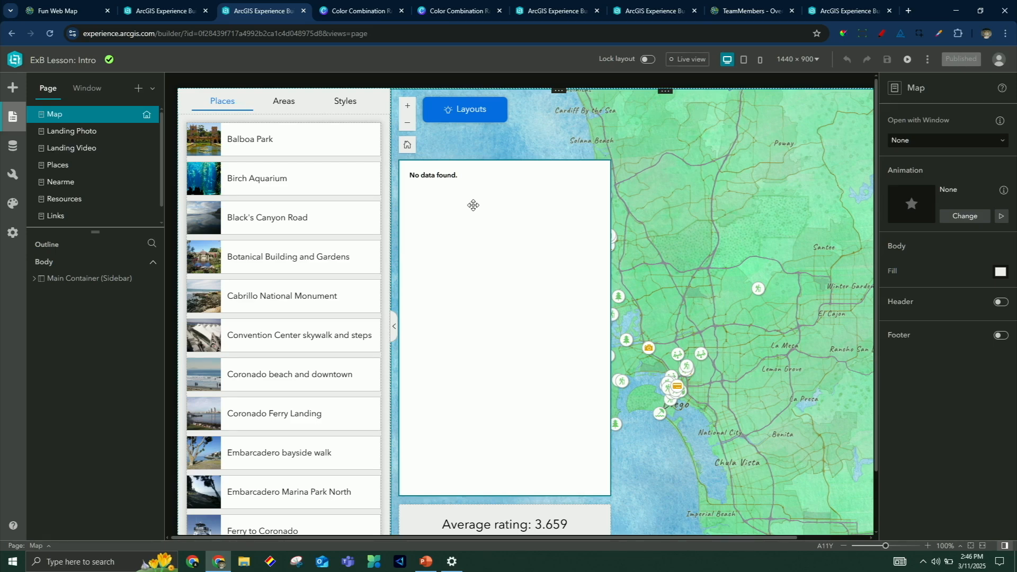
{"action": "left_click", "coordinate": [34, 279]}
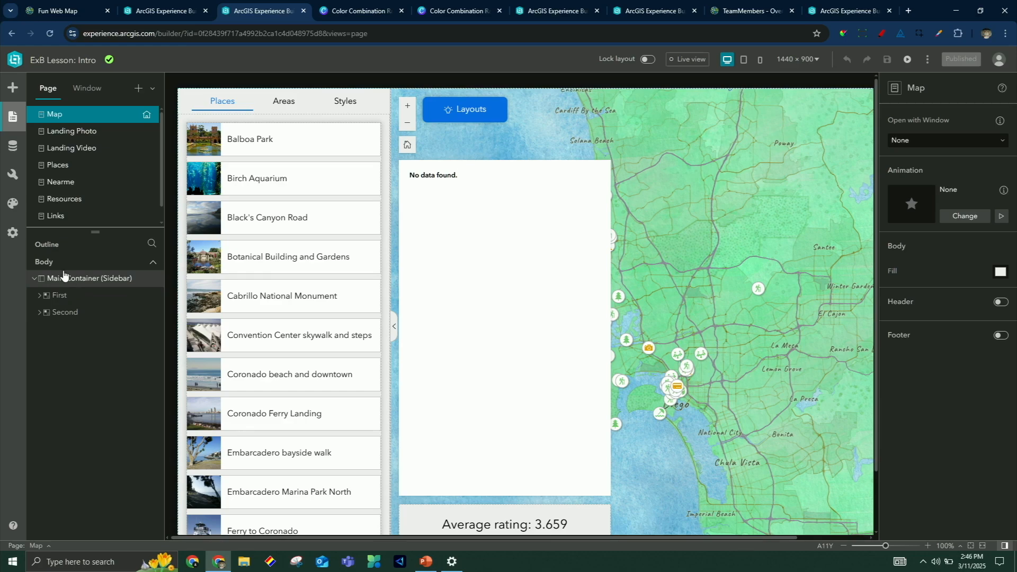
{"action": "left_click", "coordinate": [1001, 303]}
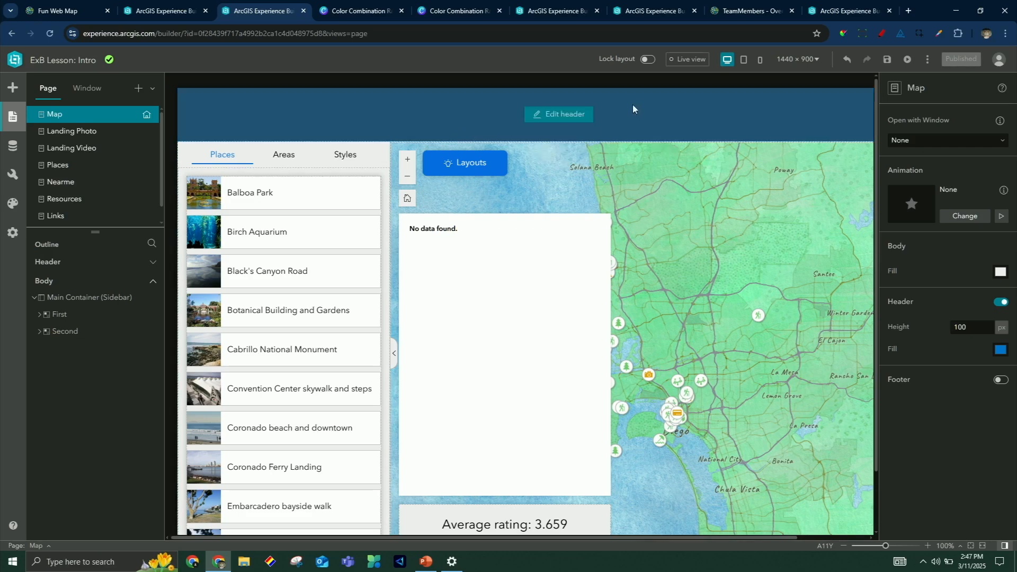
Add a Text widget to the page header with the text "Fun Places in San Diego"
{"action": "left_click", "coordinate": [559, 115]}
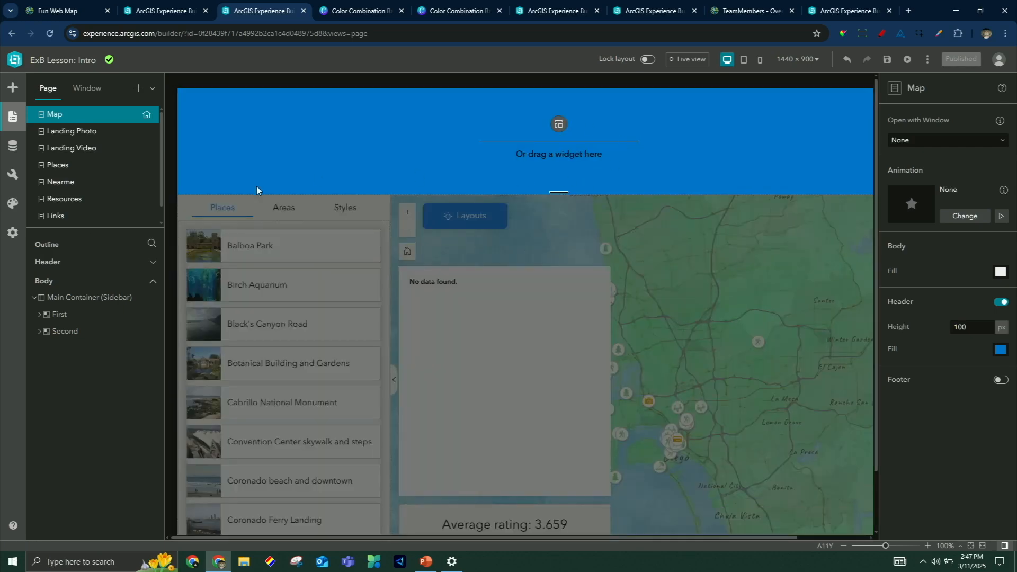
{"action": "left_click", "coordinate": [11, 97]}
{"action": "scroll", "coordinate": [79, 345], "scroll_direction": "down", "scroll_amount": 10}
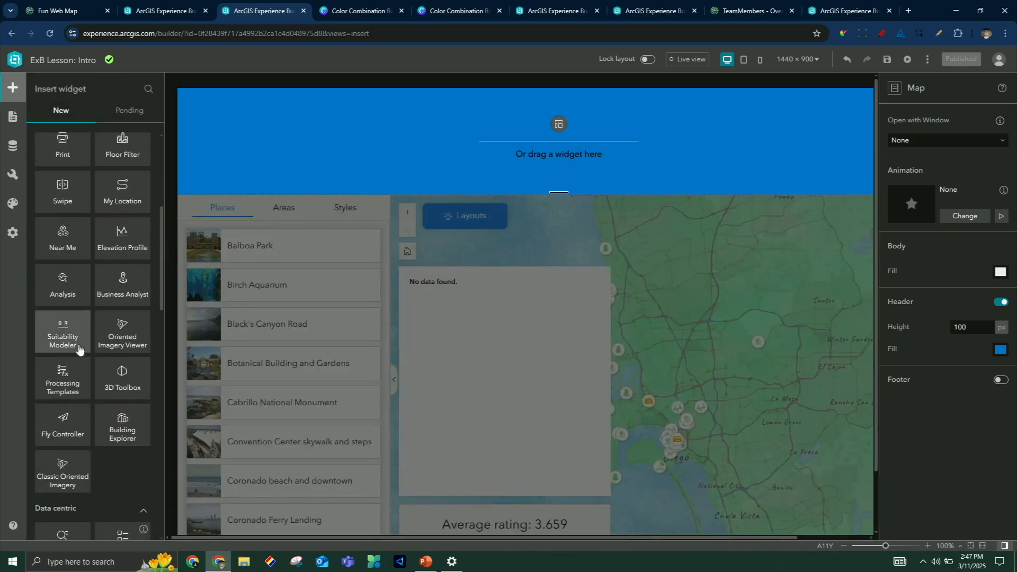
{"action": "scroll", "coordinate": [117, 435], "scroll_direction": "down", "scroll_amount": 6}
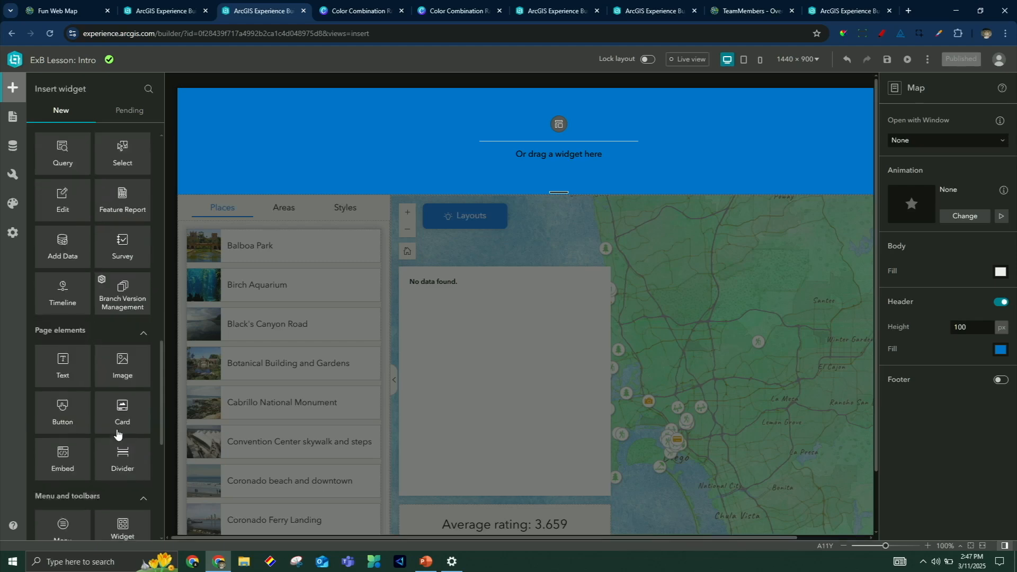
{"action": "left_click_drag", "start_coordinate": [63, 368], "coordinate": [357, 111]}
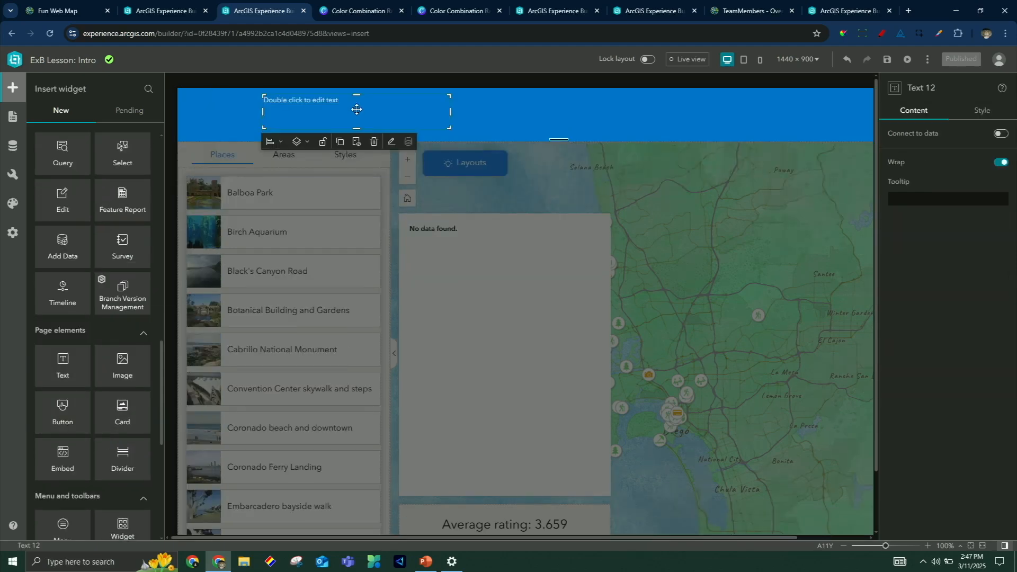
{"action": "type", "text": "Fu"}
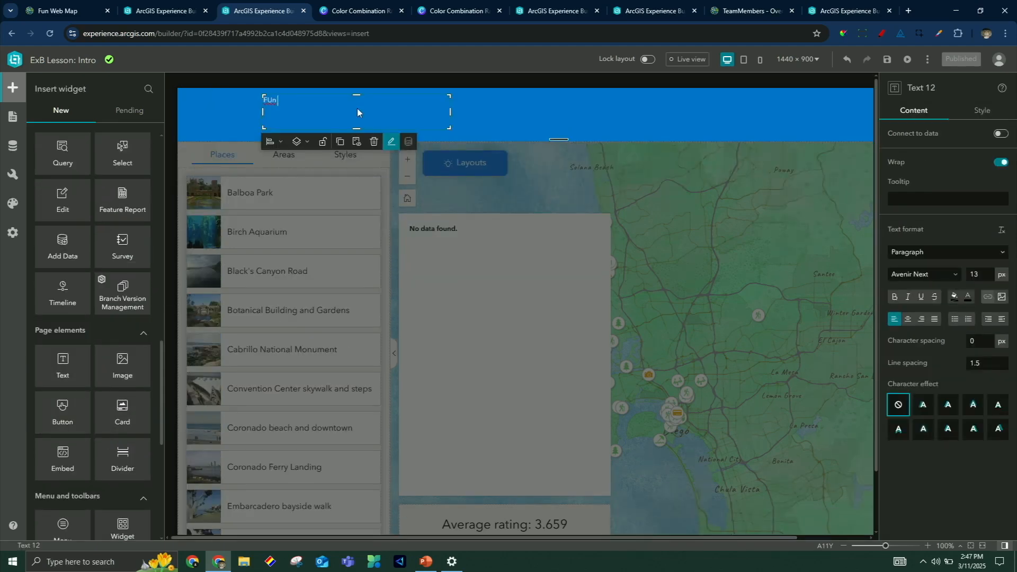
{"action": "type", "text": "n Places in San Diego"}
Format the whole header title as Heading 1 with a 24 px font size and white text color
{"action": "key", "text": "ctrl+a"}
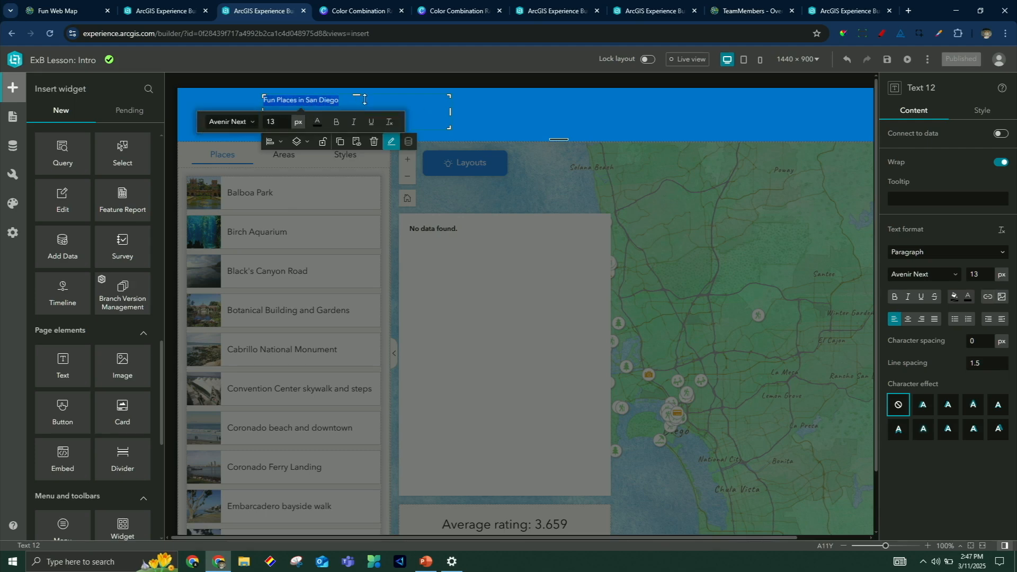
{"action": "left_click", "coordinate": [1001, 253]}
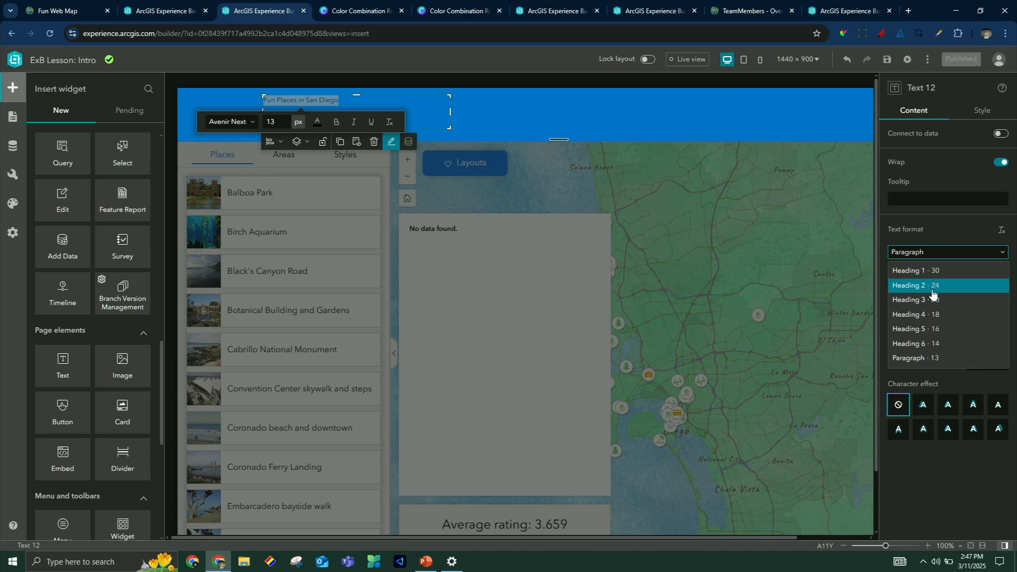
{"action": "left_click", "coordinate": [912, 270]}
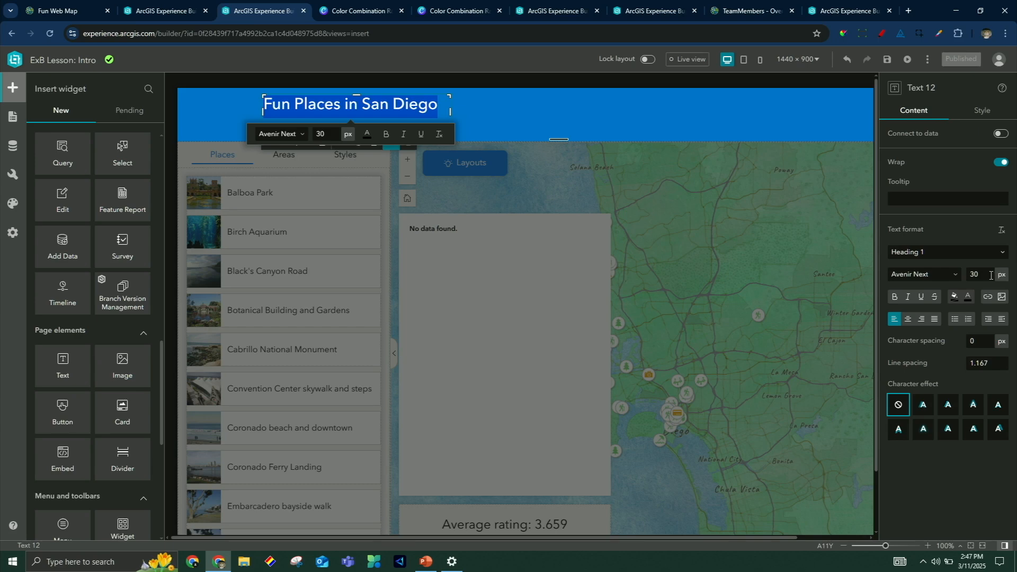
{"action": "left_click_drag", "start_coordinate": [992, 275], "coordinate": [953, 279]}
{"action": "type", "text": "24"}
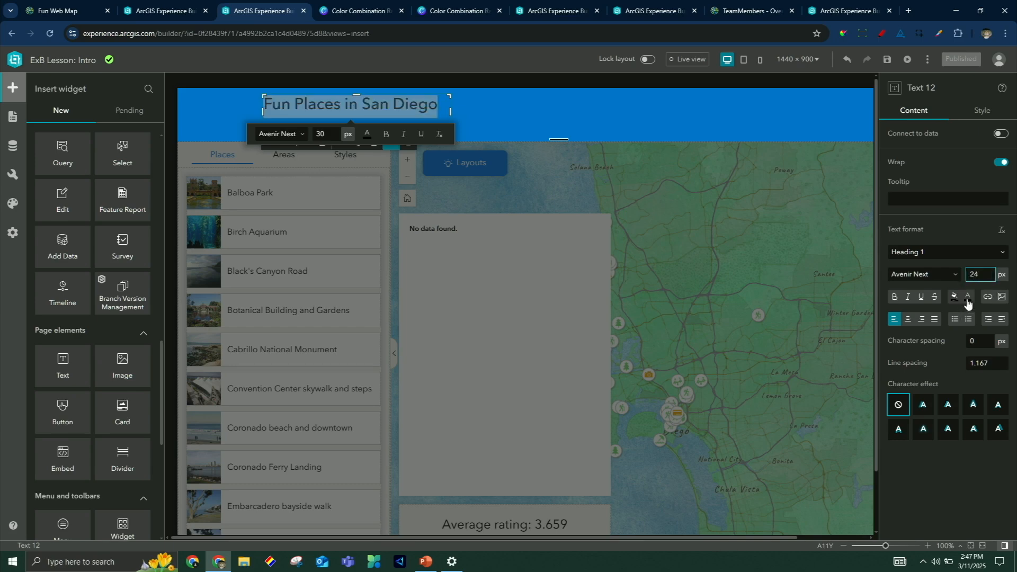
{"action": "left_click", "coordinate": [968, 297]}
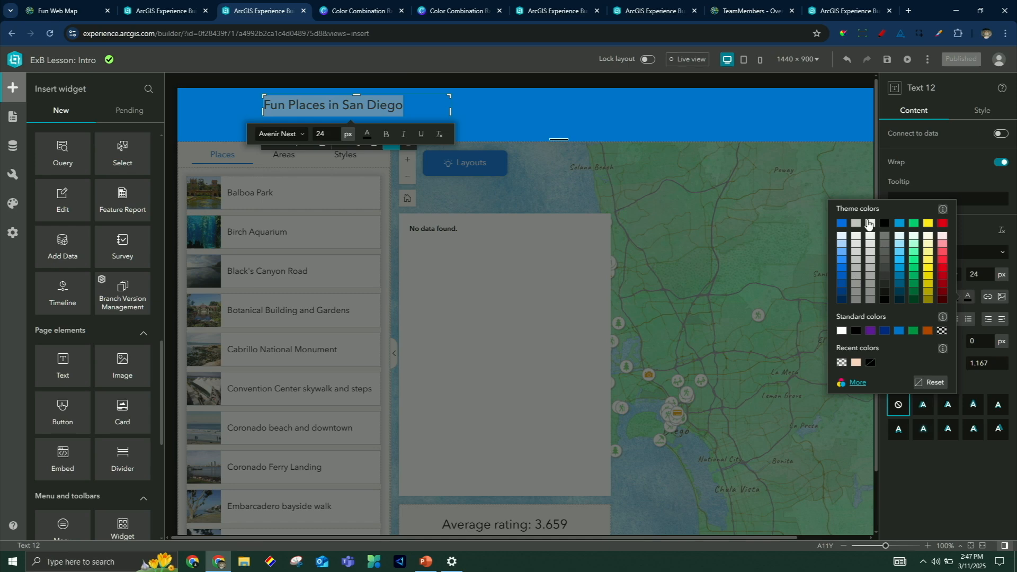
{"action": "left_click", "coordinate": [872, 224]}
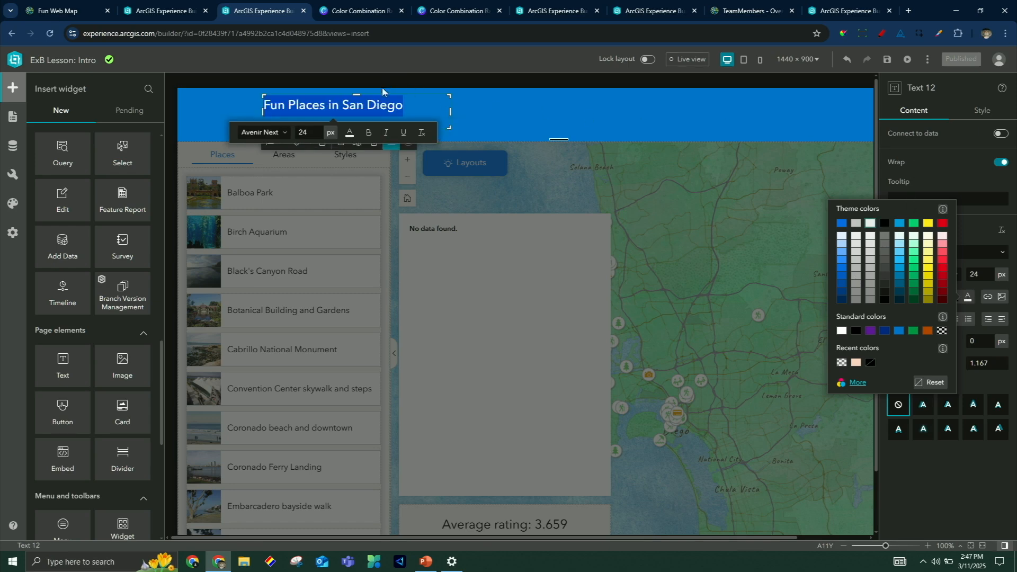
Move the title to the header's left end and set the header height to 64 px
{"action": "left_click", "coordinate": [467, 104]}
{"action": "left_click_drag", "start_coordinate": [402, 103], "coordinate": [327, 115]}
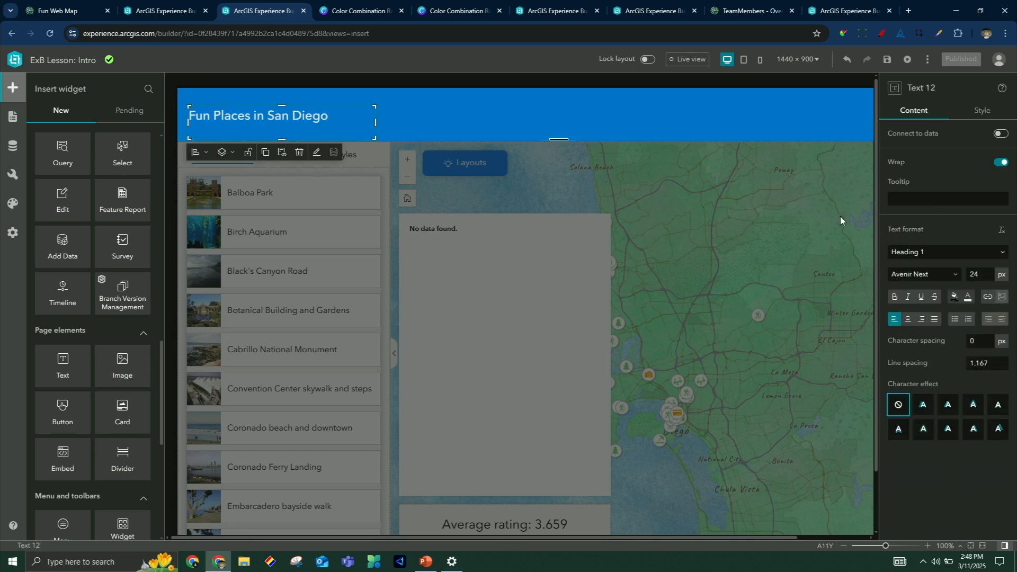
{"action": "left_click", "coordinate": [816, 83]}
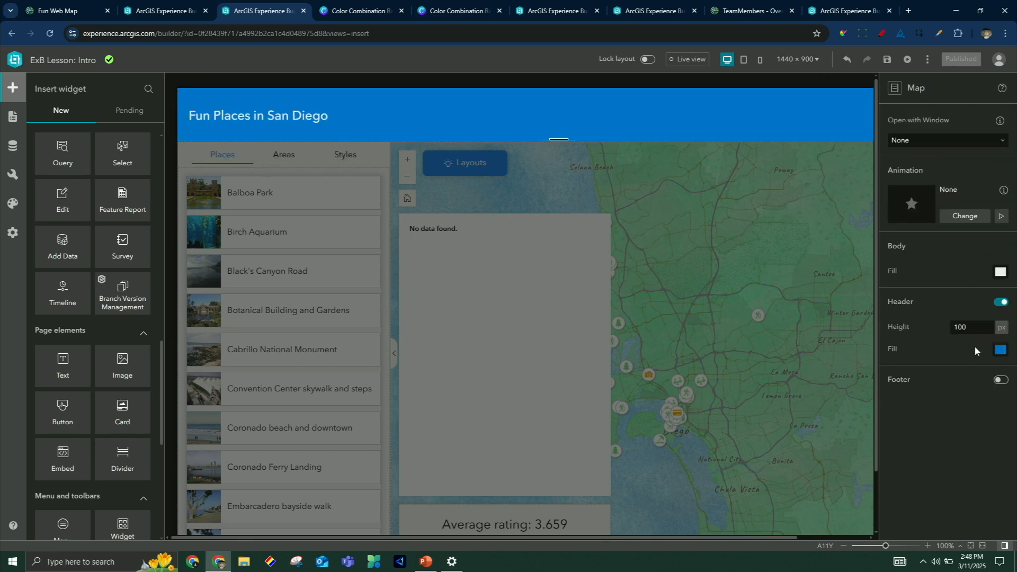
{"action": "left_click_drag", "start_coordinate": [975, 327], "coordinate": [925, 328]}
{"action": "type", "text": "64"}
{"action": "left_click", "coordinate": [922, 416]}
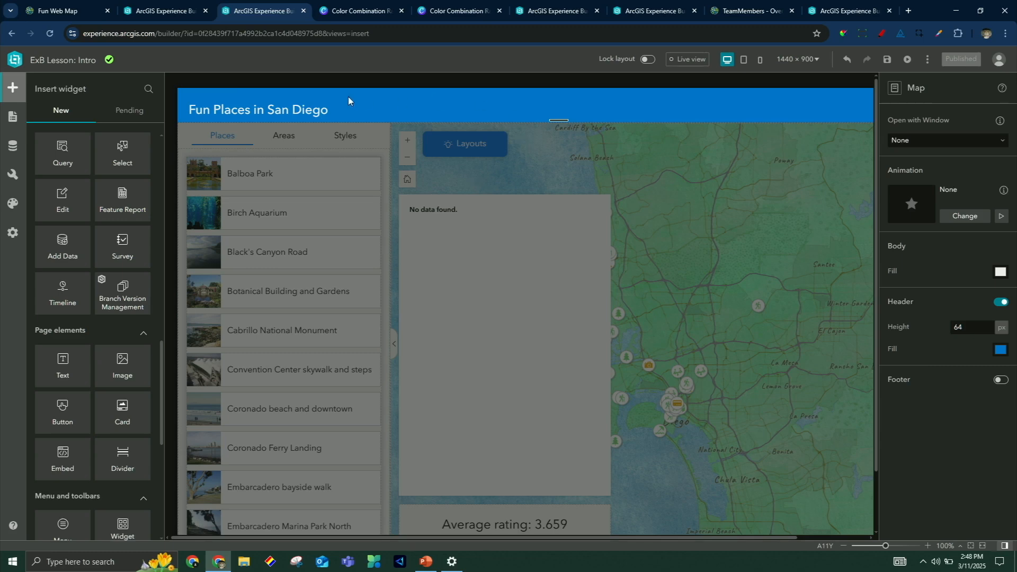
Set both the width and height of the header title's Text widget to Auto
{"action": "left_click", "coordinate": [300, 104]}
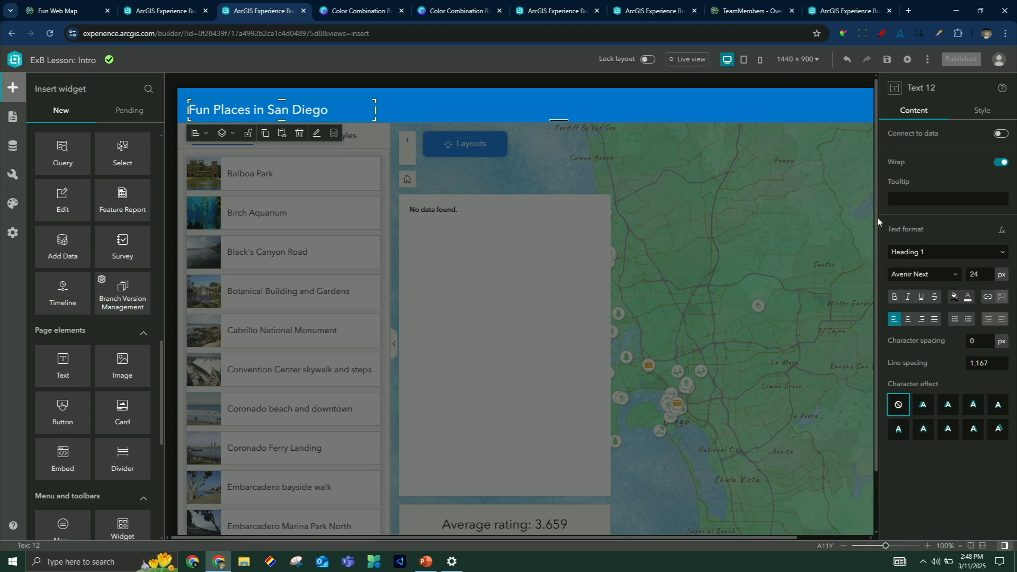
{"action": "left_click", "coordinate": [983, 112]}
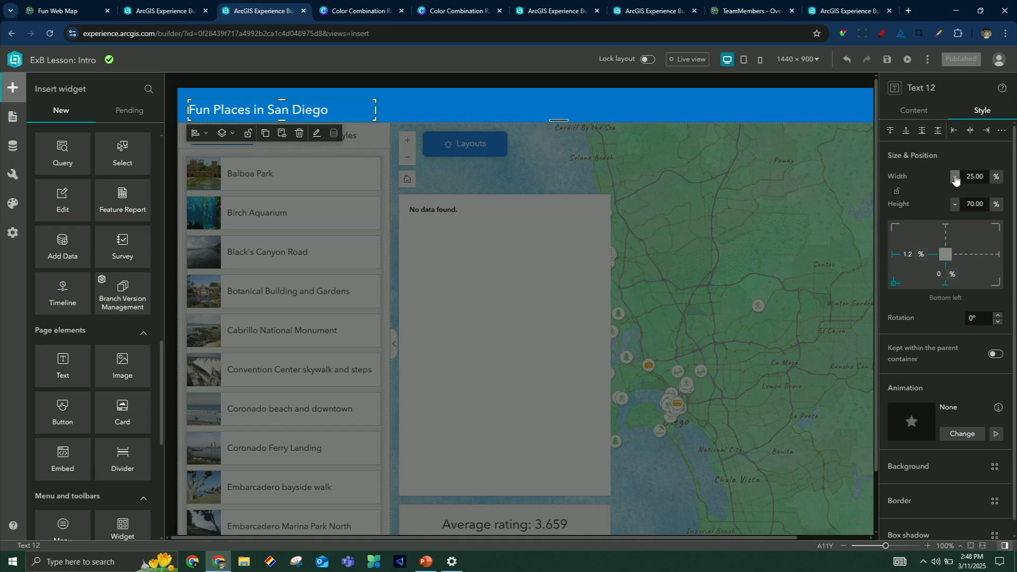
{"action": "left_click", "coordinate": [955, 177]}
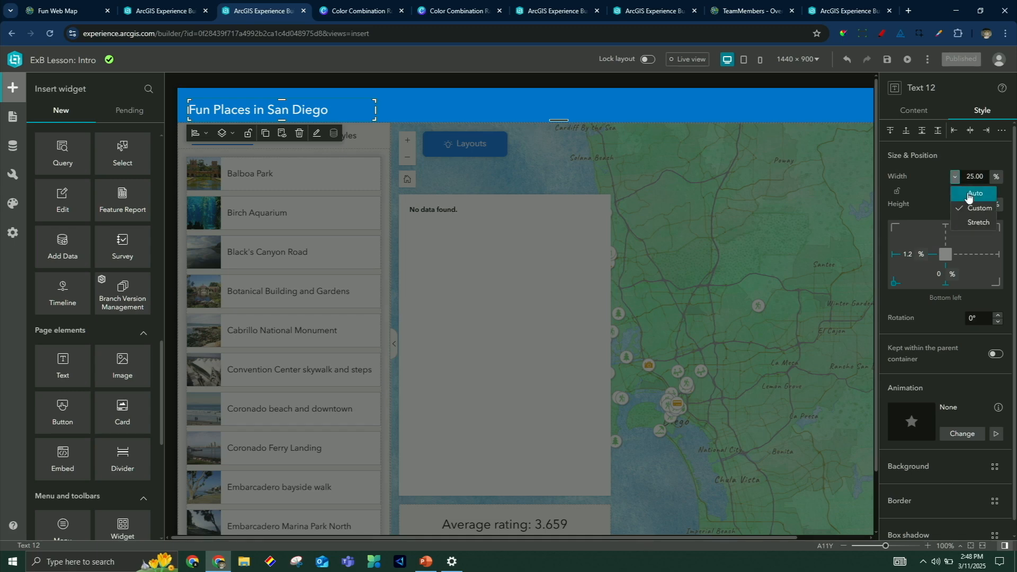
{"action": "left_click", "coordinate": [957, 203]}
{"action": "left_click", "coordinate": [955, 200]}
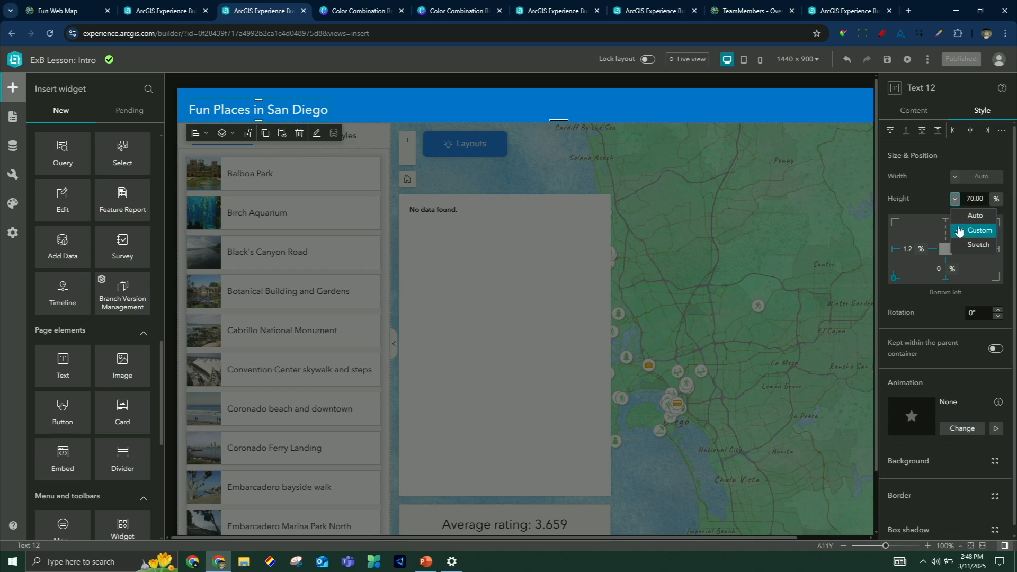
{"action": "left_click", "coordinate": [963, 217]}
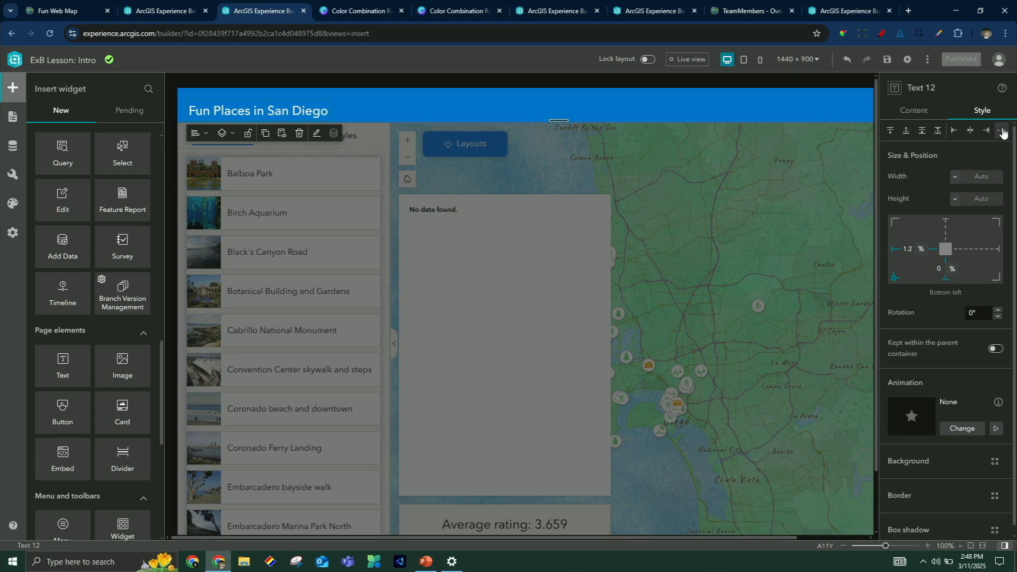
Align the title to the header's left edge and center it vertically
{"action": "left_click", "coordinate": [957, 134]}
{"action": "left_click", "coordinate": [1002, 131]}
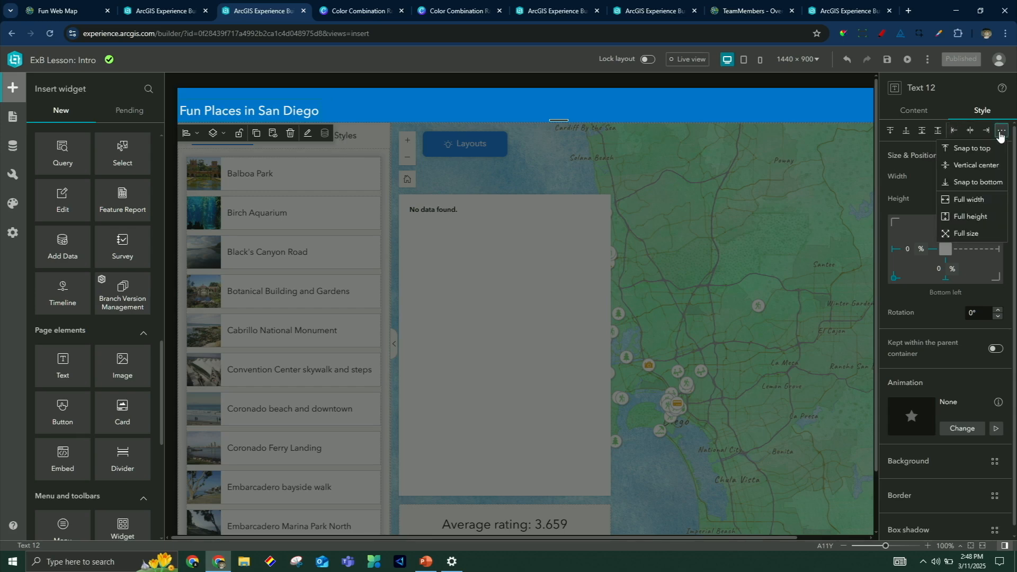
{"action": "left_click", "coordinate": [989, 166]}
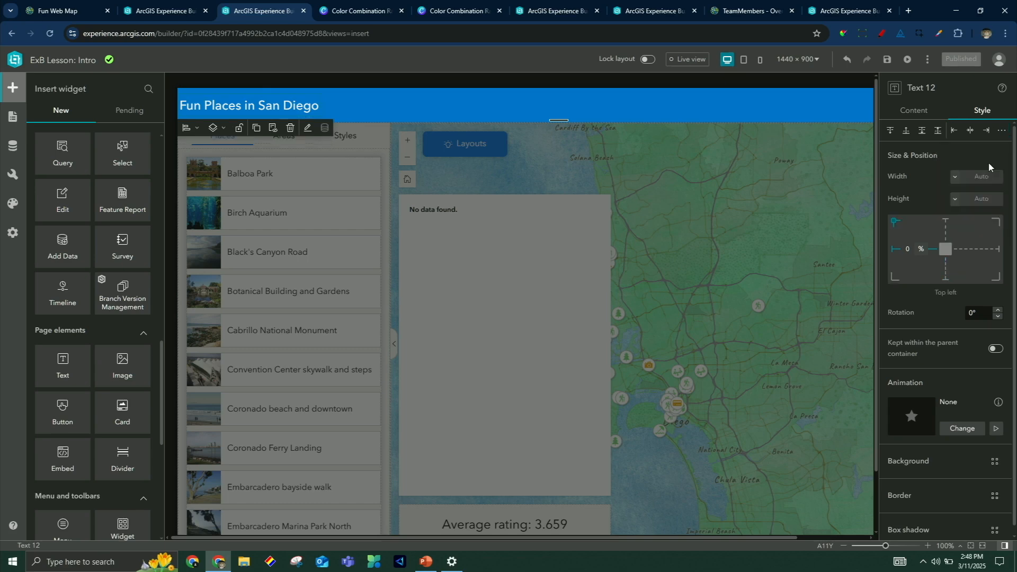
Set the title's left offset to 16, measured in pixels instead of percent
{"action": "left_click", "coordinate": [921, 249]}
{"action": "left_click", "coordinate": [914, 265]}
{"action": "left_click", "coordinate": [907, 250]}
{"action": "type", "text": "16"}
{"action": "key", "text": "Tab"}
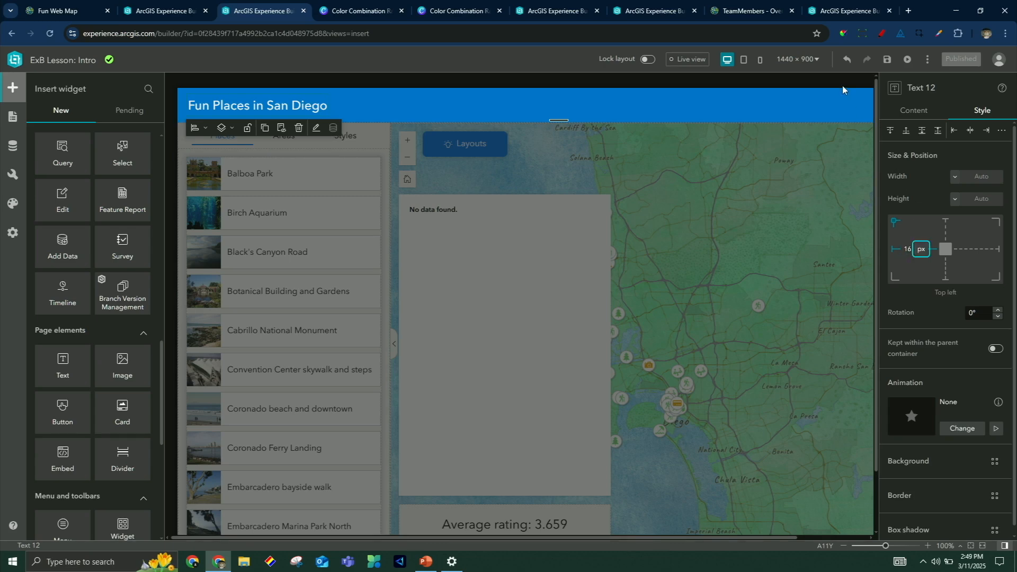
Try a header height of 100 px to check the title's centering, and restore it to 64 px
{"action": "left_click", "coordinate": [859, 128]}
{"action": "double_click", "coordinate": [983, 328]}
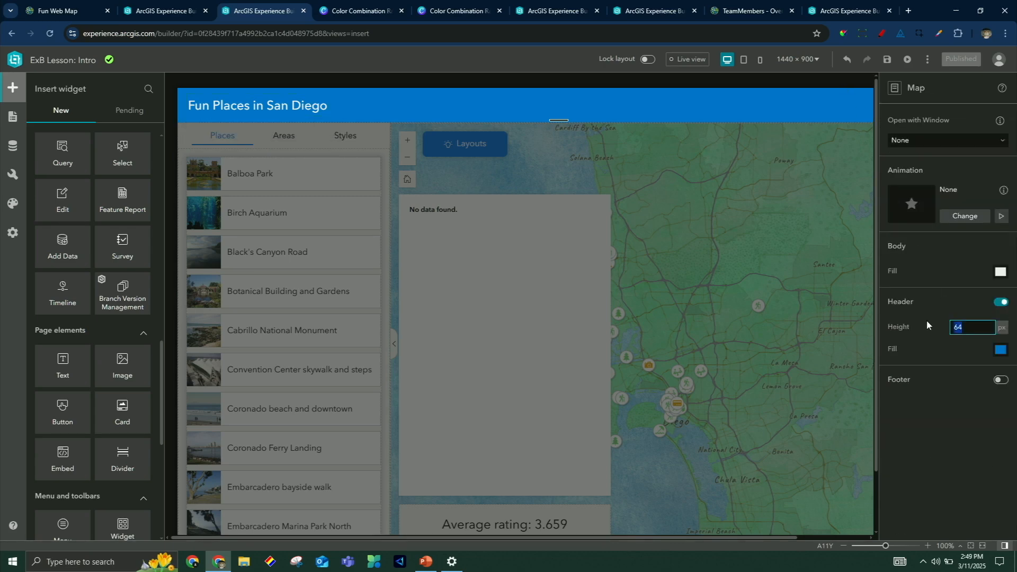
{"action": "type", "text": "100"}
{"action": "key", "text": "Tab"}
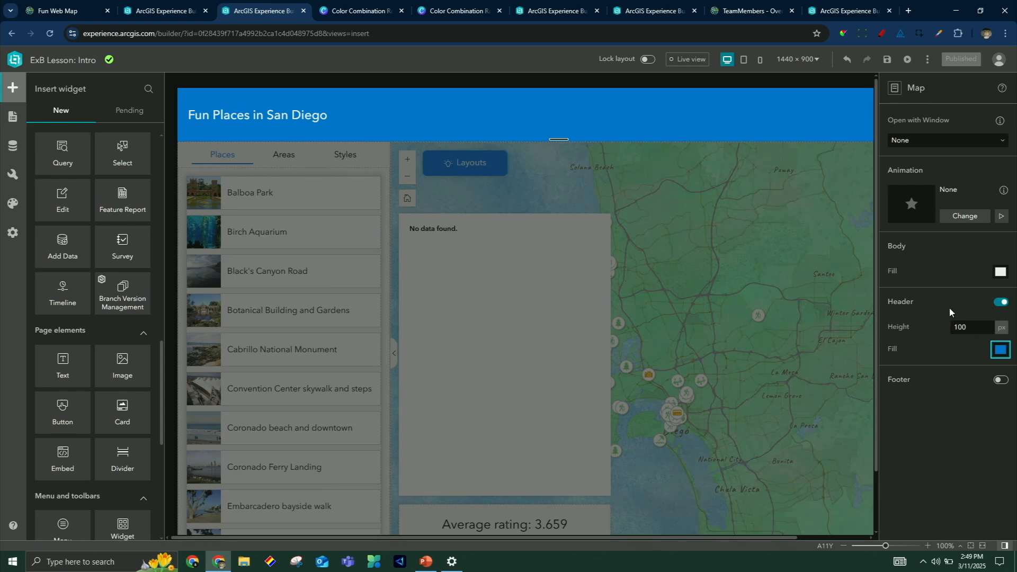
{"action": "double_click", "coordinate": [975, 333]}
{"action": "type", "text": "64"}
{"action": "key", "text": "Tab"}
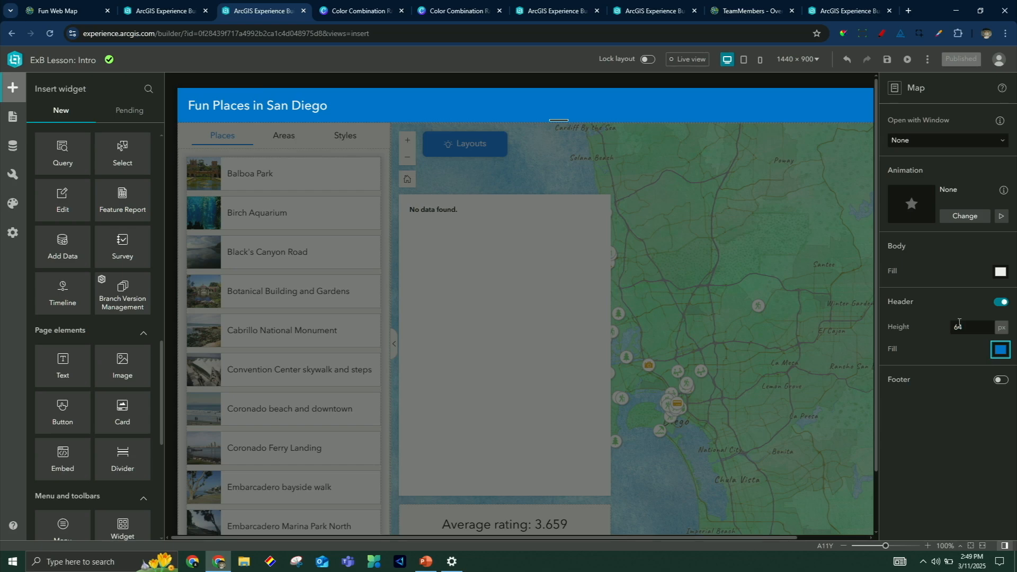
Add a Menu widget to the right part of the page header
{"action": "left_click", "coordinate": [268, 101]}
{"action": "left_click", "coordinate": [542, 176]}
{"action": "scroll", "coordinate": [112, 459], "scroll_direction": "up", "scroll_amount": 3}
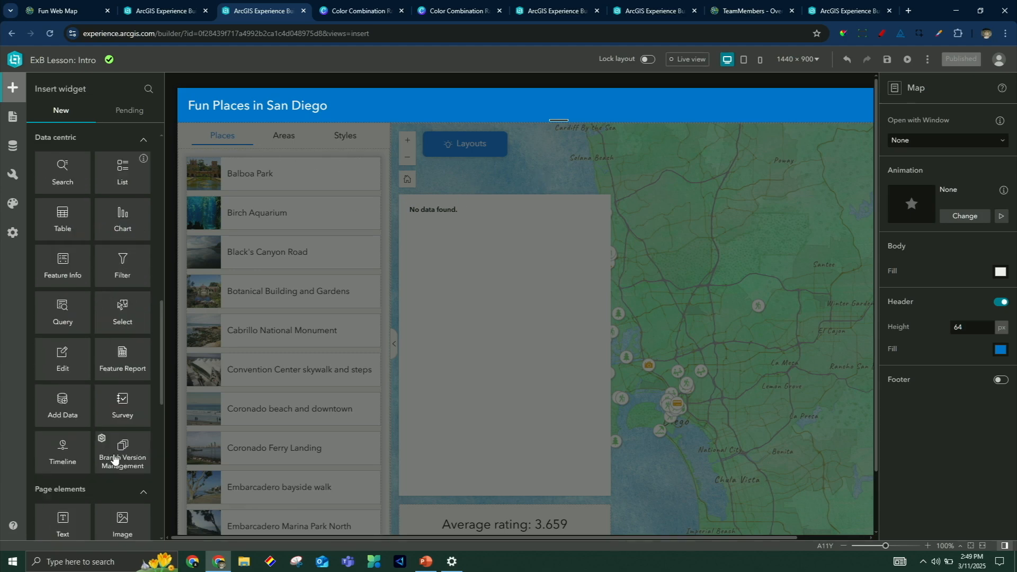
{"action": "scroll", "coordinate": [114, 459], "scroll_direction": "down", "scroll_amount": 10}
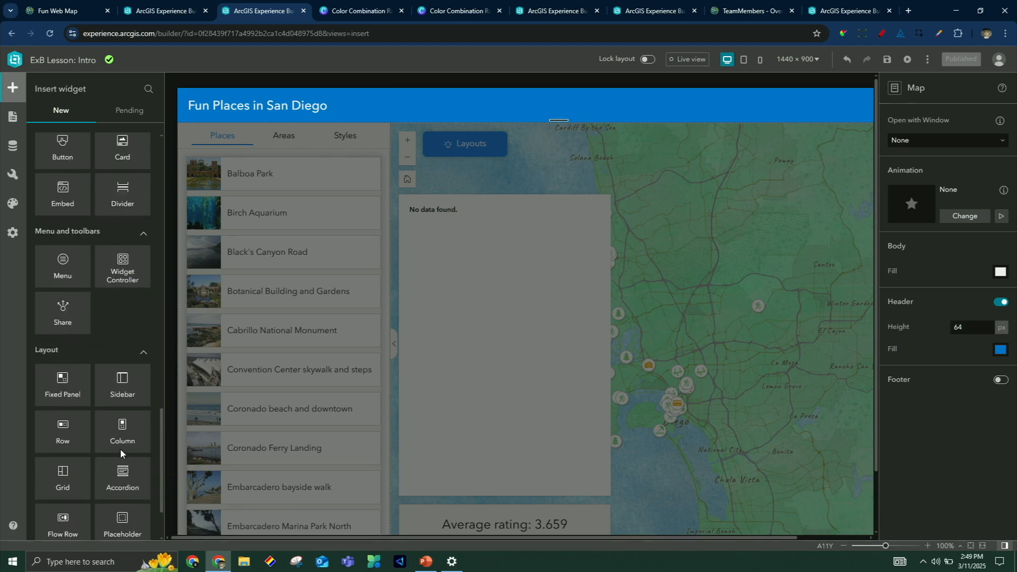
{"action": "scroll", "coordinate": [121, 453], "scroll_direction": "up", "scroll_amount": 4}
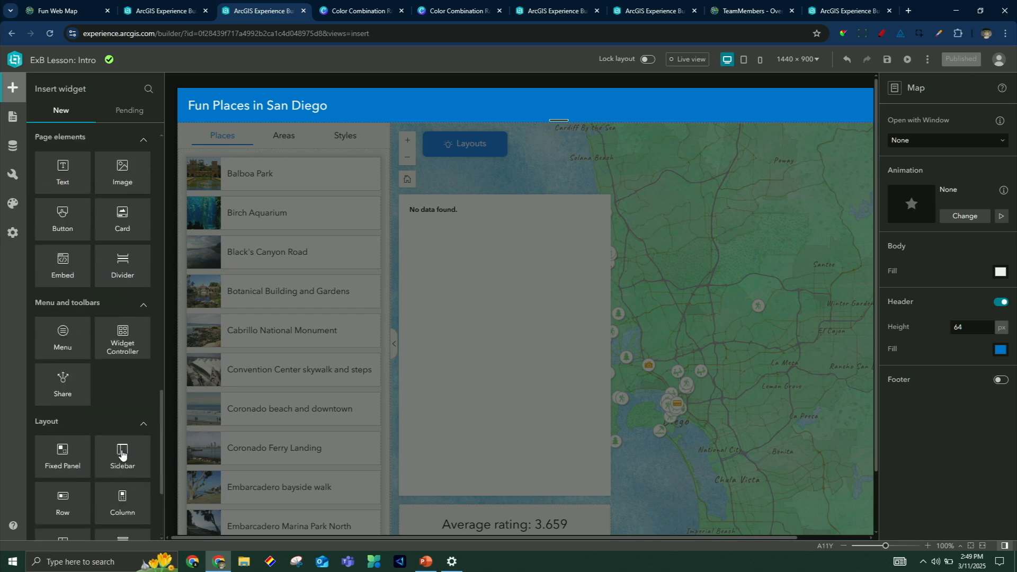
{"action": "left_click_drag", "start_coordinate": [63, 395], "coordinate": [748, 105]}
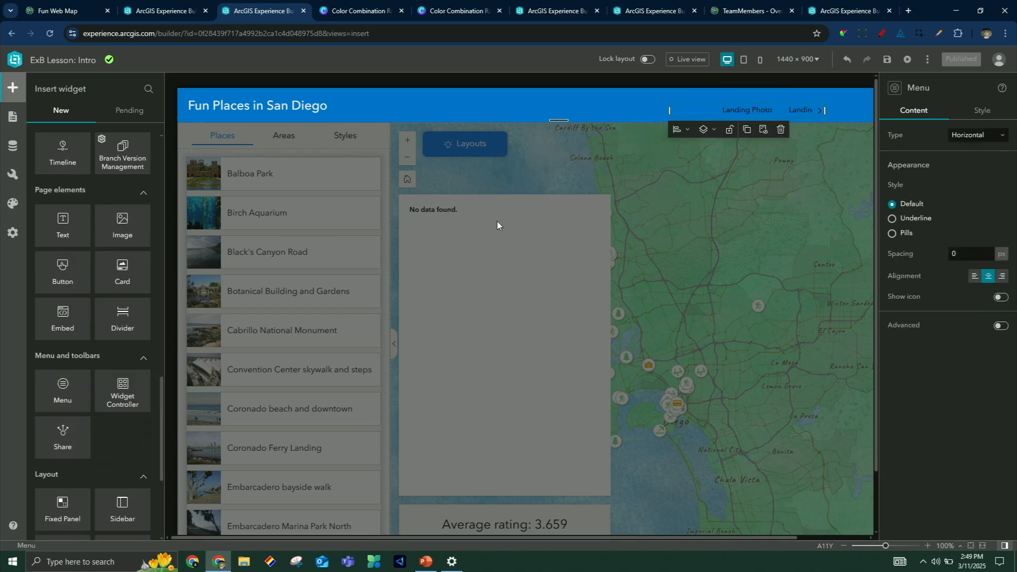
Show the page list and outline, and move the Menu widget close to the header's right edge
{"action": "left_click", "coordinate": [13, 116]}
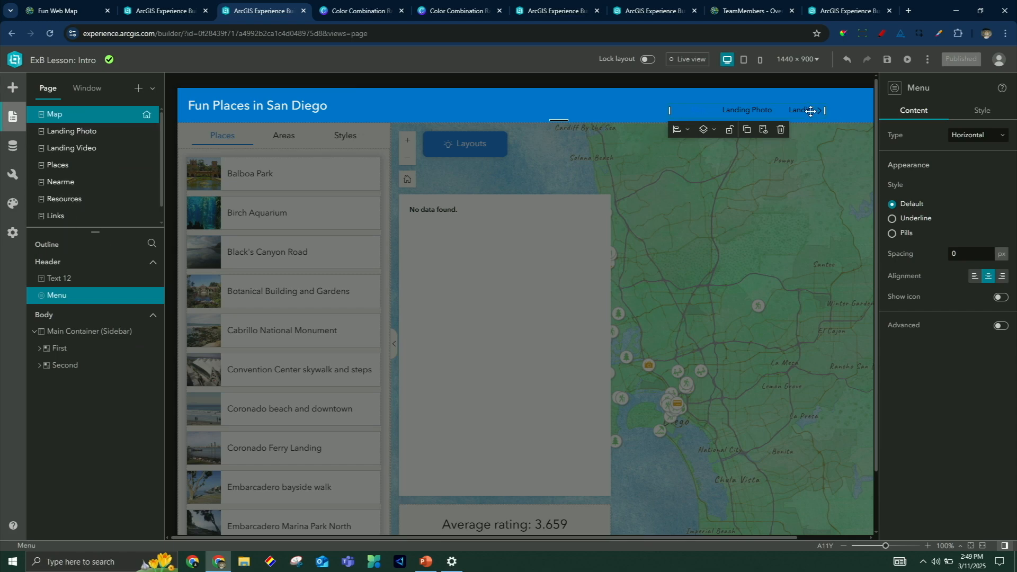
{"action": "left_click_drag", "start_coordinate": [811, 111], "coordinate": [812, 103]}
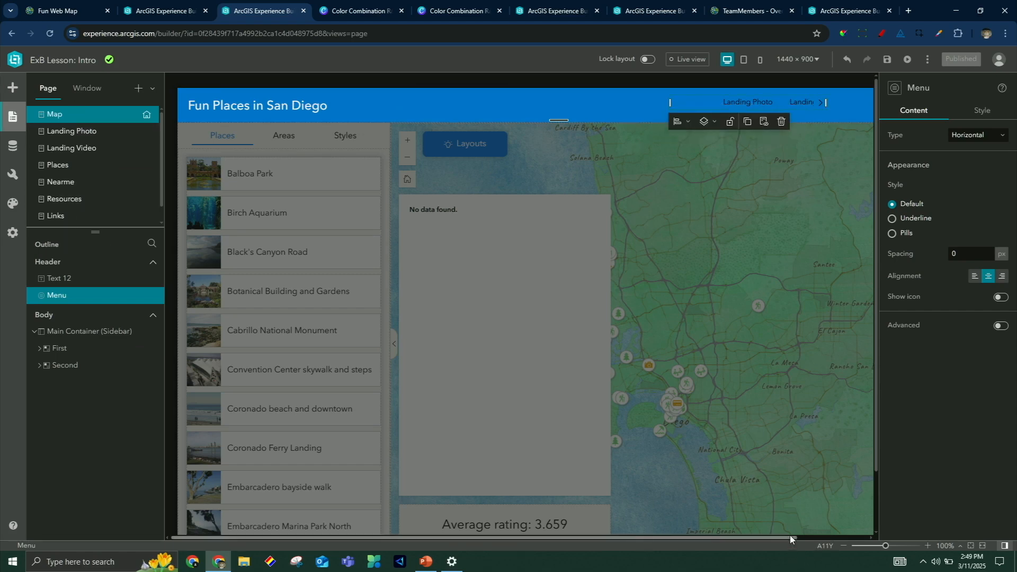
{"action": "left_click_drag", "start_coordinate": [790, 538], "coordinate": [860, 538]}
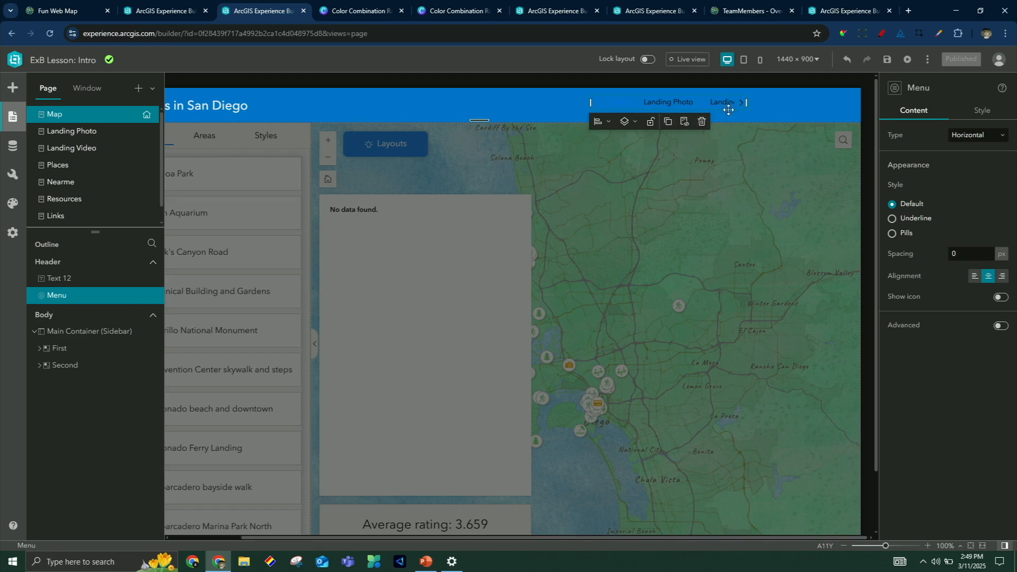
{"action": "left_click_drag", "start_coordinate": [729, 104], "coordinate": [814, 102]}
Set the Menu widget's width to Auto and center it vertically in the header
{"action": "left_click", "coordinate": [986, 112]}
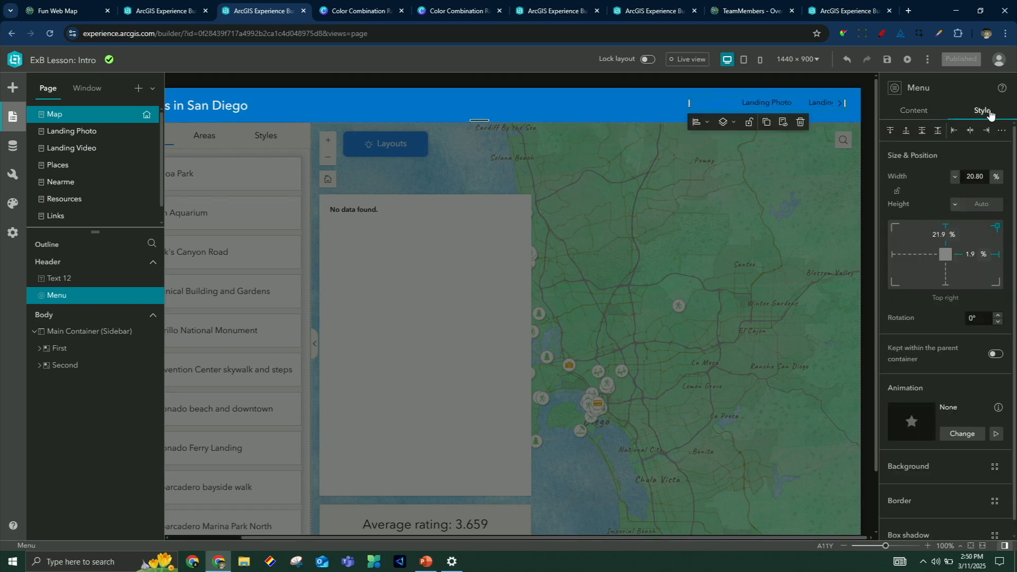
{"action": "left_click", "coordinate": [955, 180]}
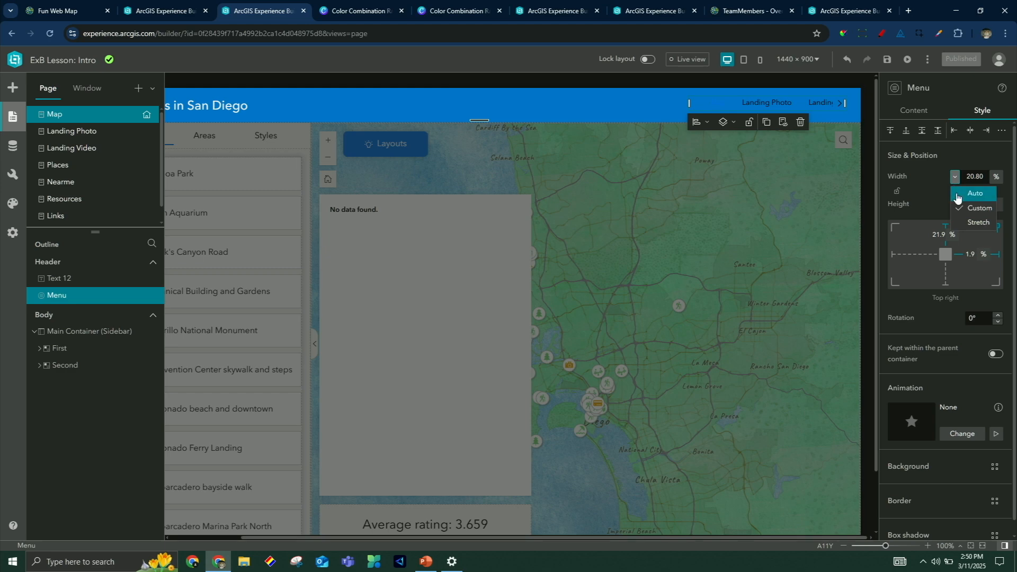
{"action": "left_click", "coordinate": [957, 196]}
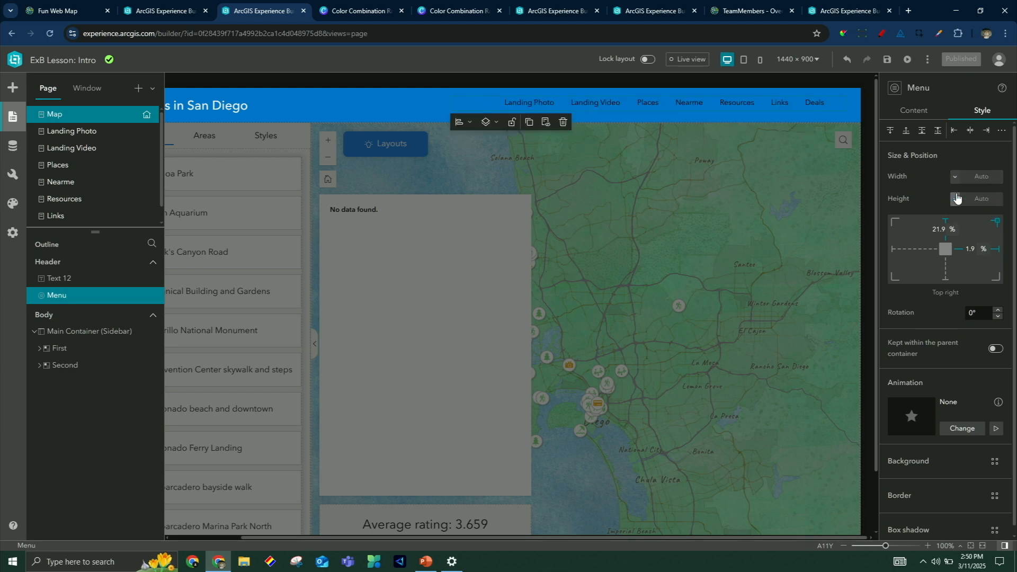
{"action": "left_click", "coordinate": [1001, 130]}
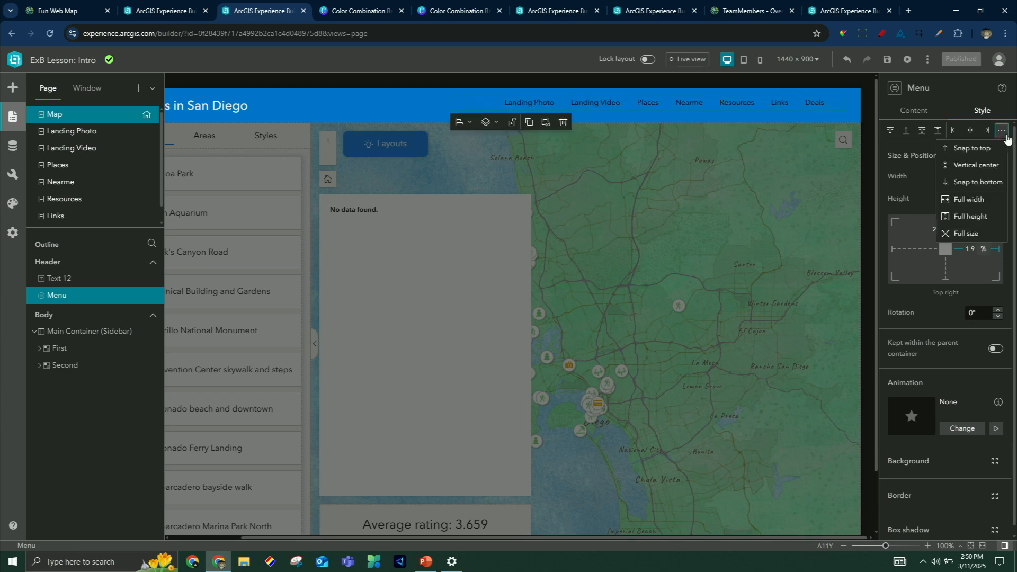
{"action": "left_click", "coordinate": [975, 166]}
Set the Menu widget's right offset to 16, measured in pixels instead of percent
{"action": "left_click", "coordinate": [984, 249]}
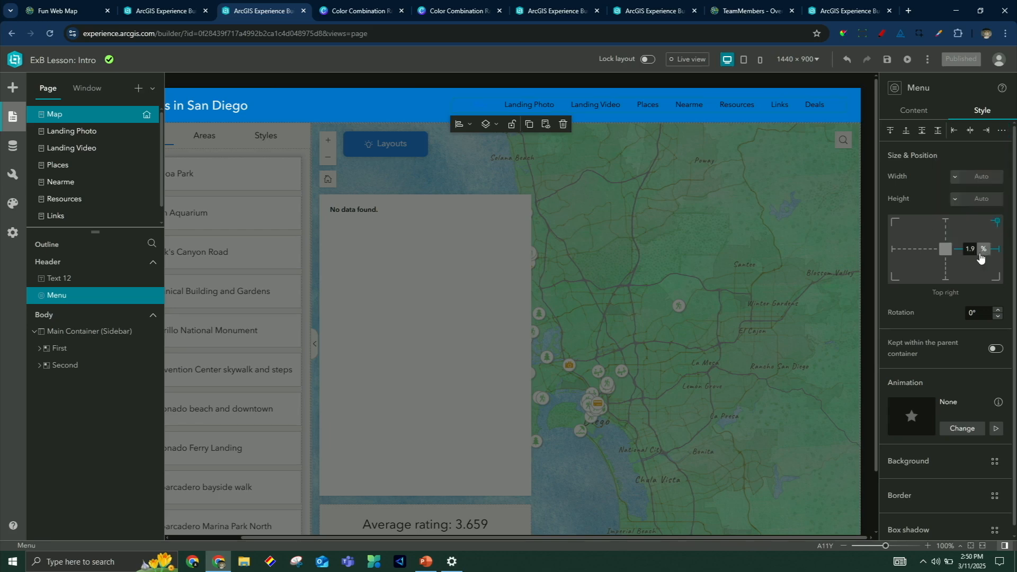
{"action": "left_click", "coordinate": [978, 268]}
{"action": "double_click", "coordinate": [971, 249]}
{"action": "type", "text": "16"}
{"action": "key", "text": "Tab"}
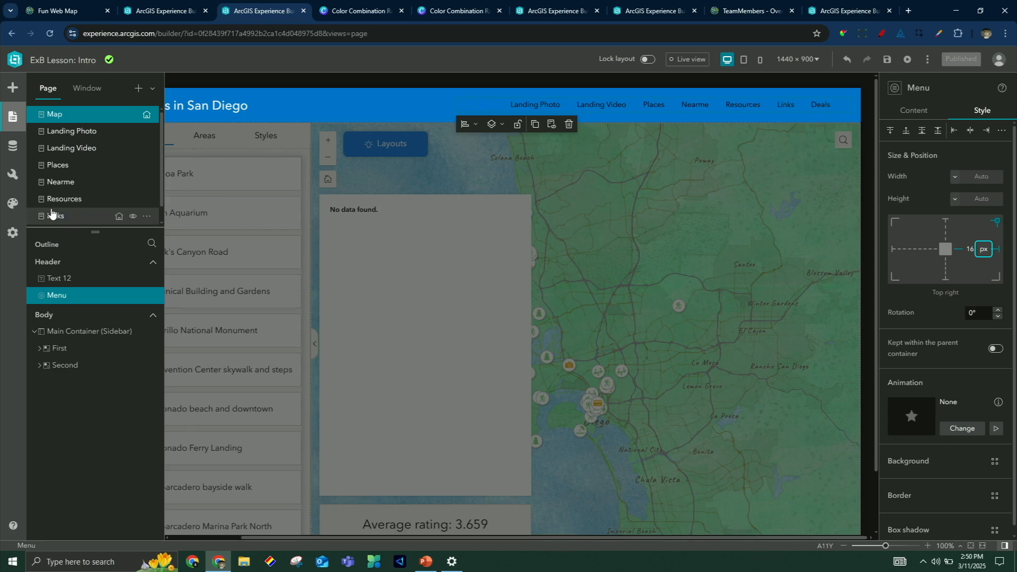
Nest the Links and Deals pages under the Resources page
{"action": "scroll", "coordinate": [63, 217], "scroll_direction": "down", "scroll_amount": 1}
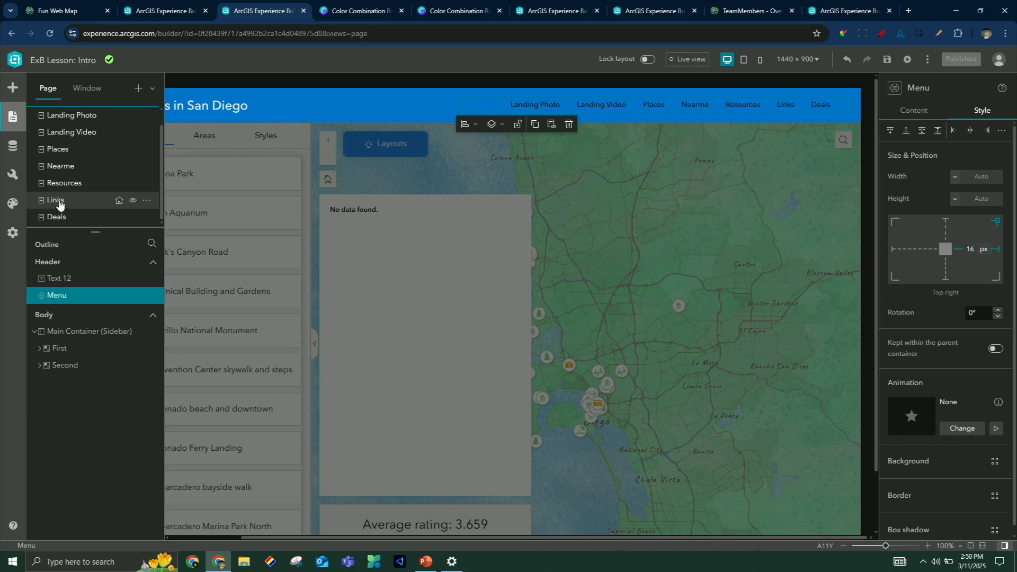
{"action": "left_click_drag", "start_coordinate": [70, 202], "coordinate": [77, 192]}
{"action": "scroll", "coordinate": [66, 208], "scroll_direction": "down", "scroll_amount": 1}
{"action": "scroll", "coordinate": [60, 120], "scroll_direction": "up", "scroll_amount": 1}
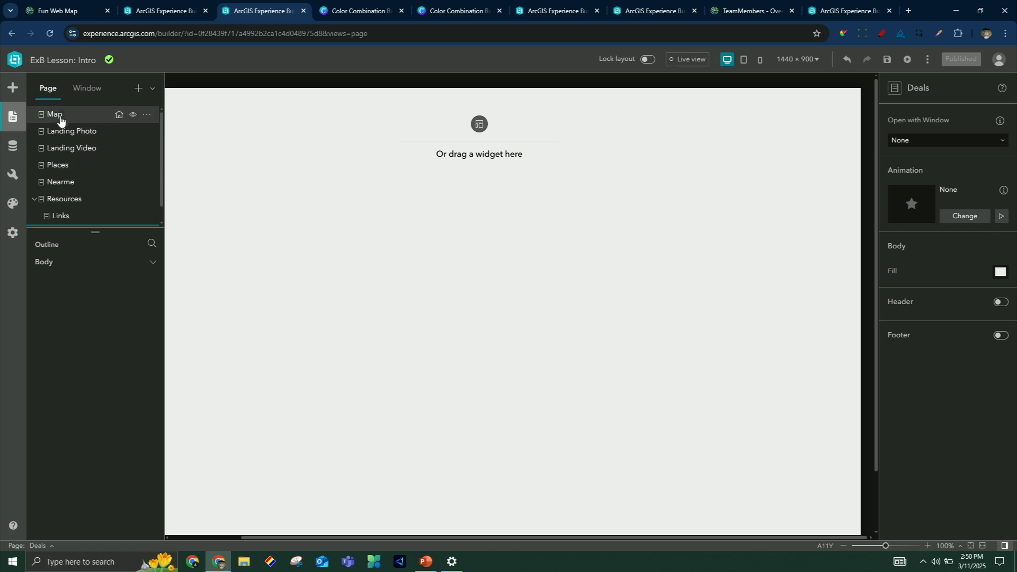
Test the Map page's header menu in live view by expanding Resources and following the Places link, and leave live view
{"action": "left_click", "coordinate": [60, 120]}
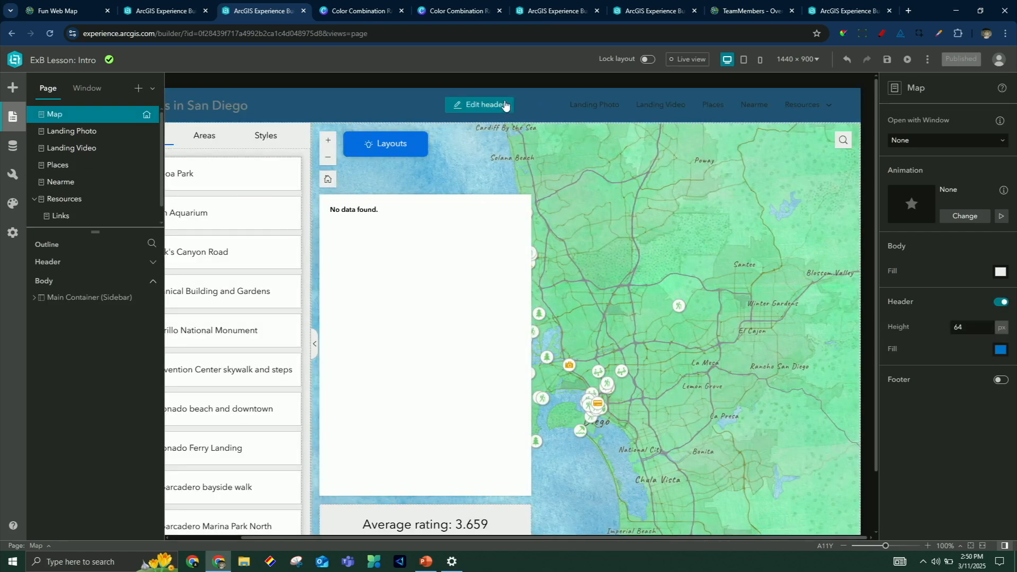
{"action": "left_click", "coordinate": [684, 59]}
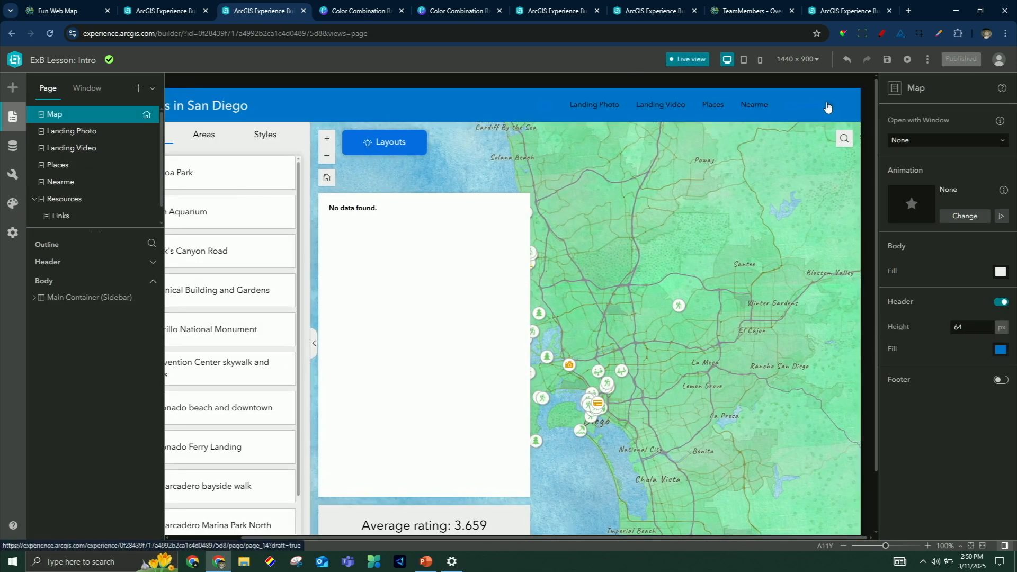
{"action": "left_click", "coordinate": [827, 108]}
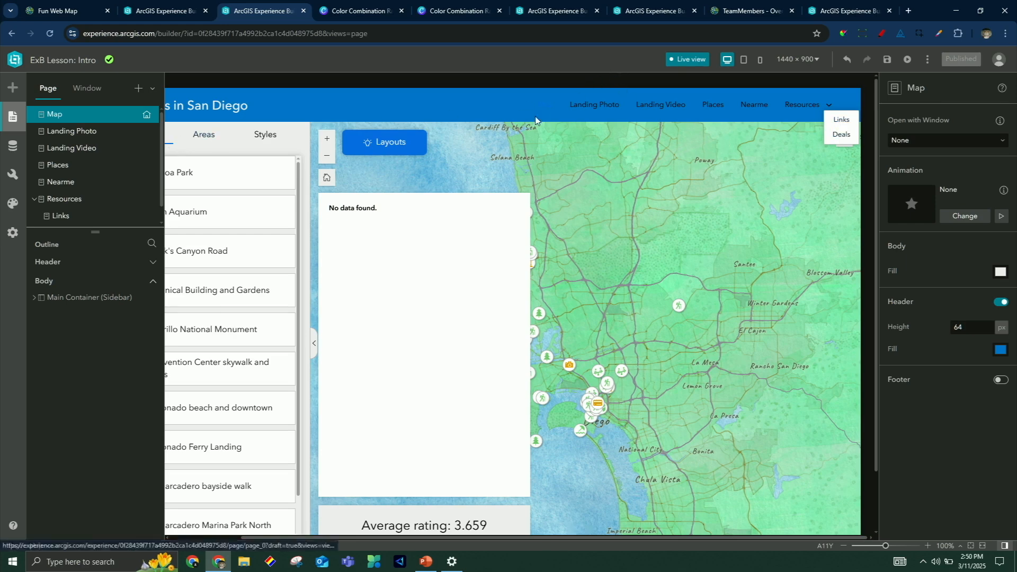
{"action": "left_click", "coordinate": [714, 104]}
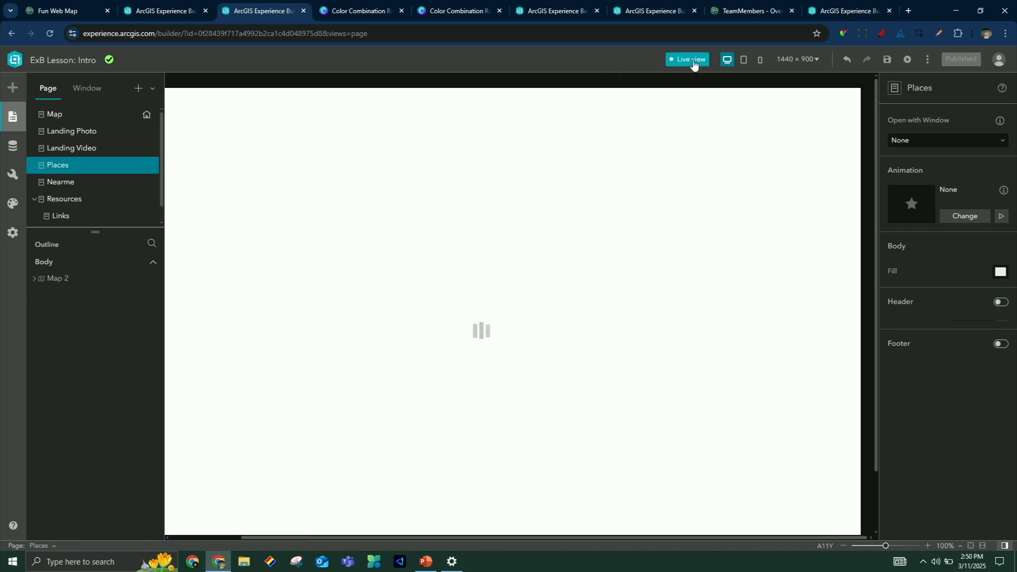
{"action": "left_click", "coordinate": [687, 59]}
Return to the Map page and turn on icons for the Menu widget in its header
{"action": "left_click", "coordinate": [51, 114]}
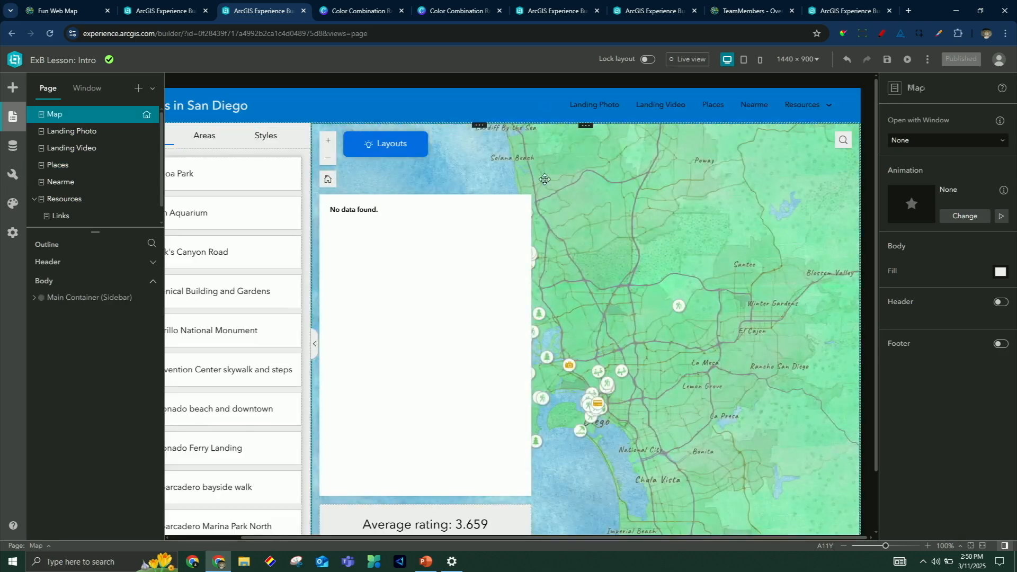
{"action": "left_click", "coordinate": [479, 105]}
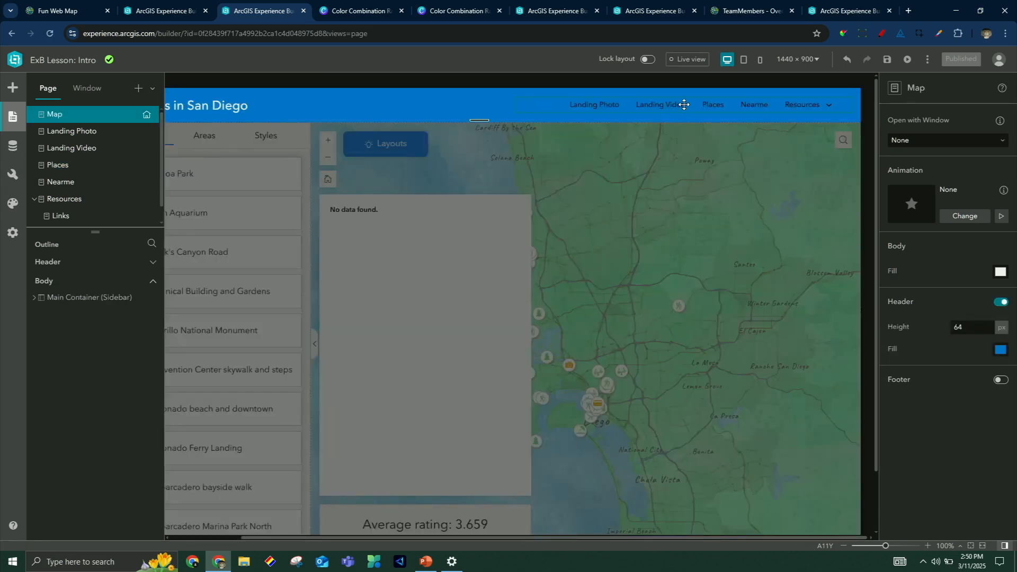
{"action": "left_click", "coordinate": [683, 106]}
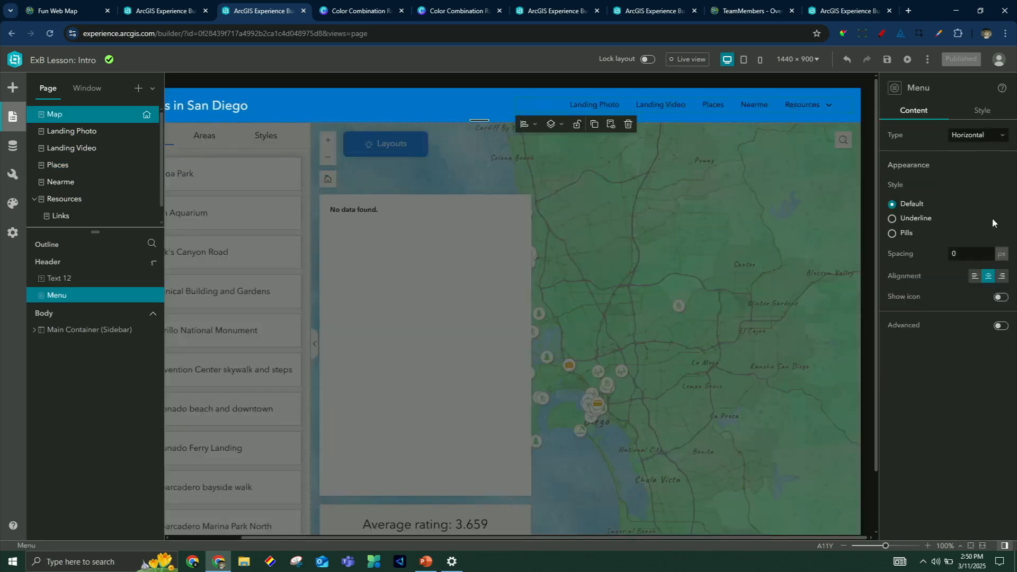
{"action": "left_click", "coordinate": [1001, 297]}
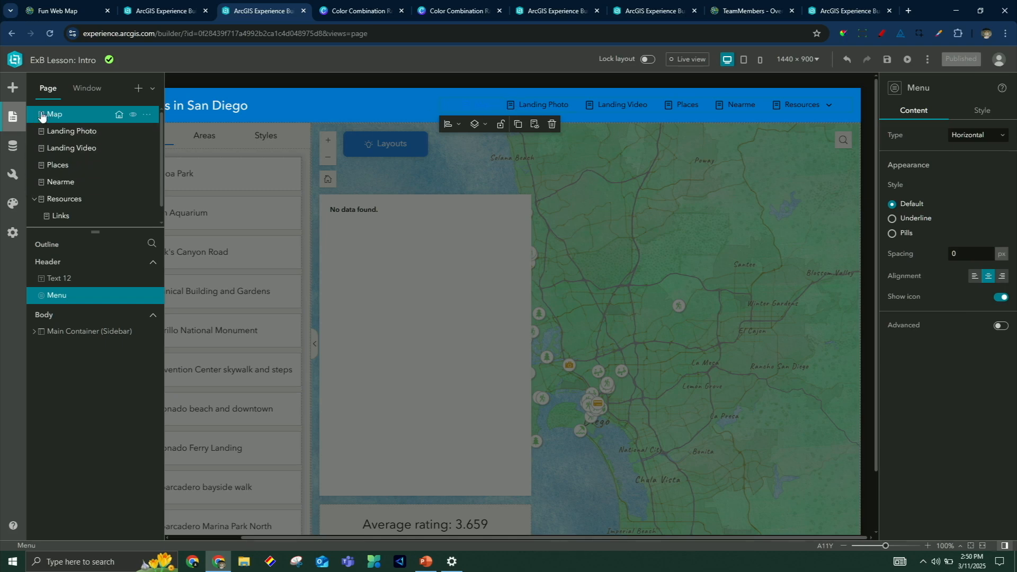
Change the Map page's icon, trying several Application icons before settling on the route icon with two end points from the GIS set
{"action": "left_click", "coordinate": [147, 114]}
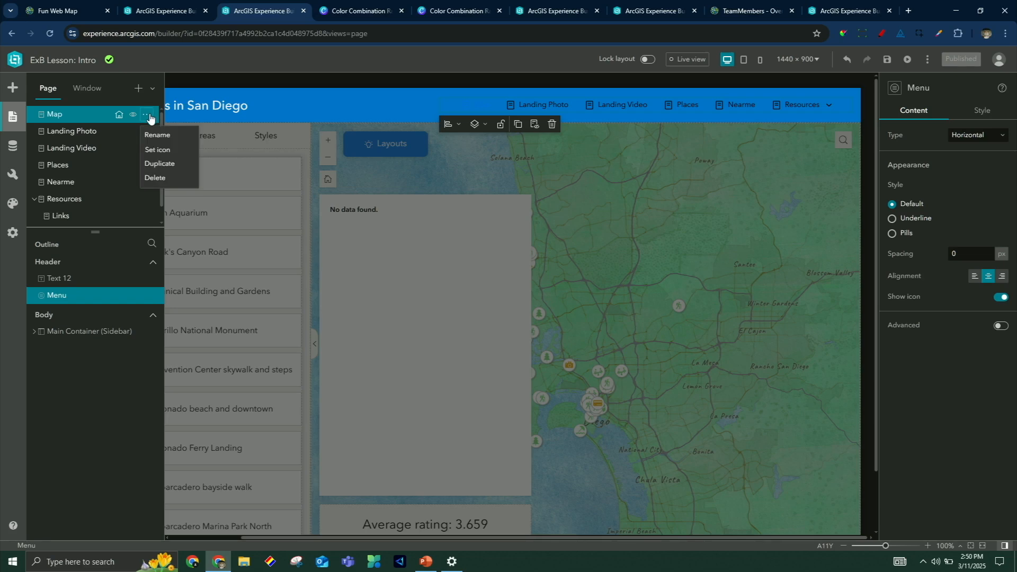
{"action": "left_click", "coordinate": [157, 151]}
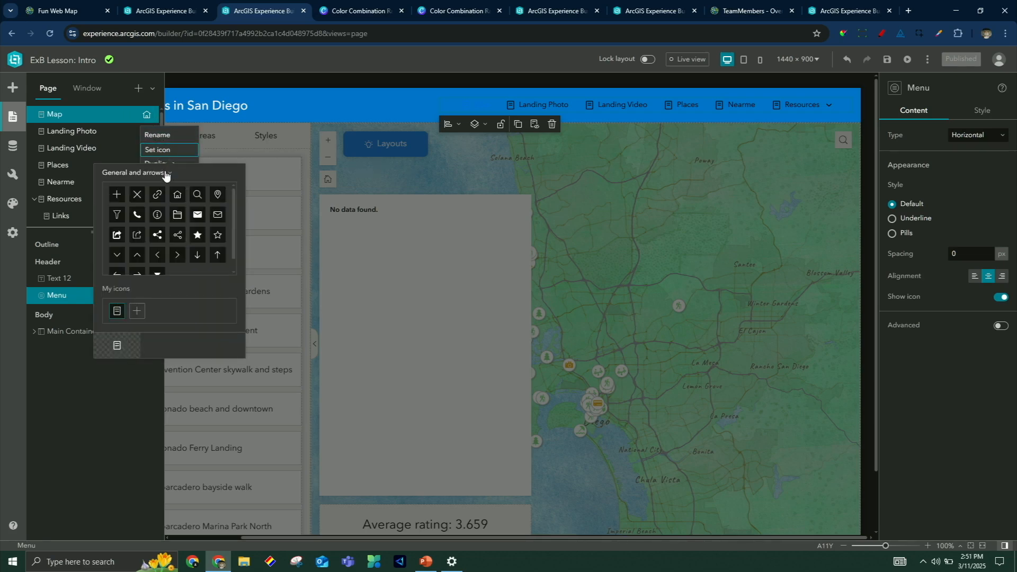
{"action": "left_click", "coordinate": [168, 176]}
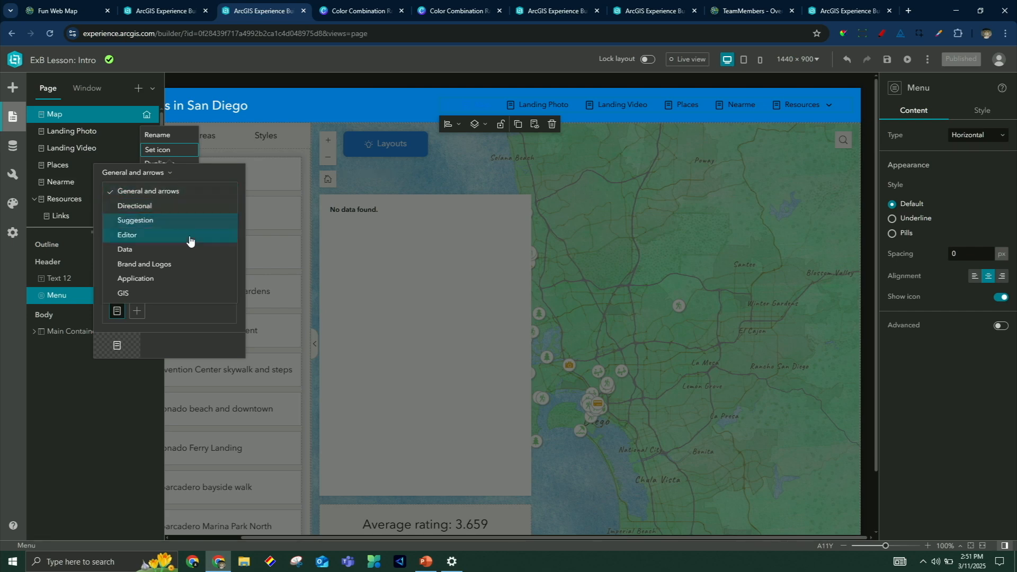
{"action": "left_click", "coordinate": [156, 281]}
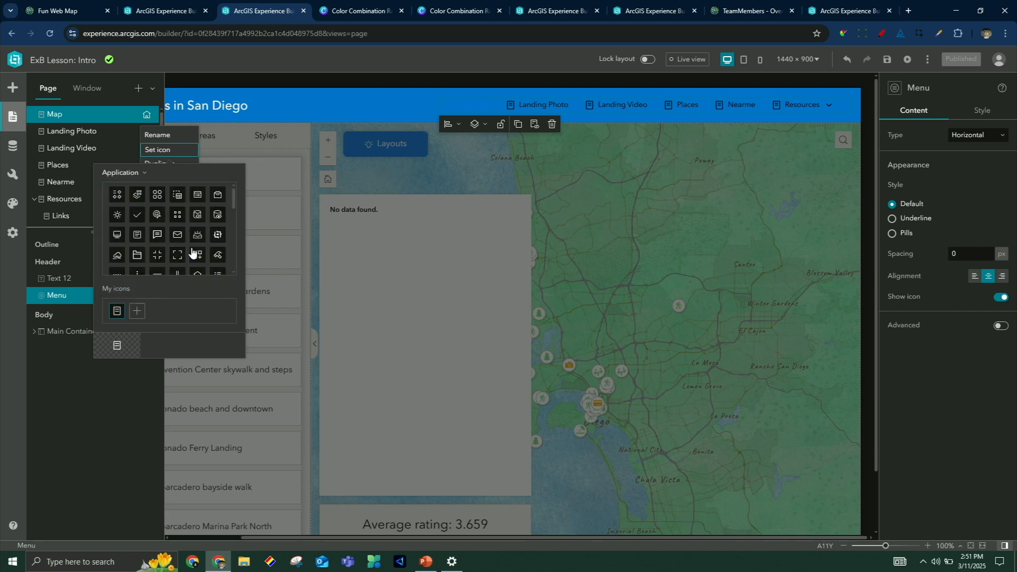
{"action": "scroll", "coordinate": [209, 249], "scroll_direction": "down", "scroll_amount": 2}
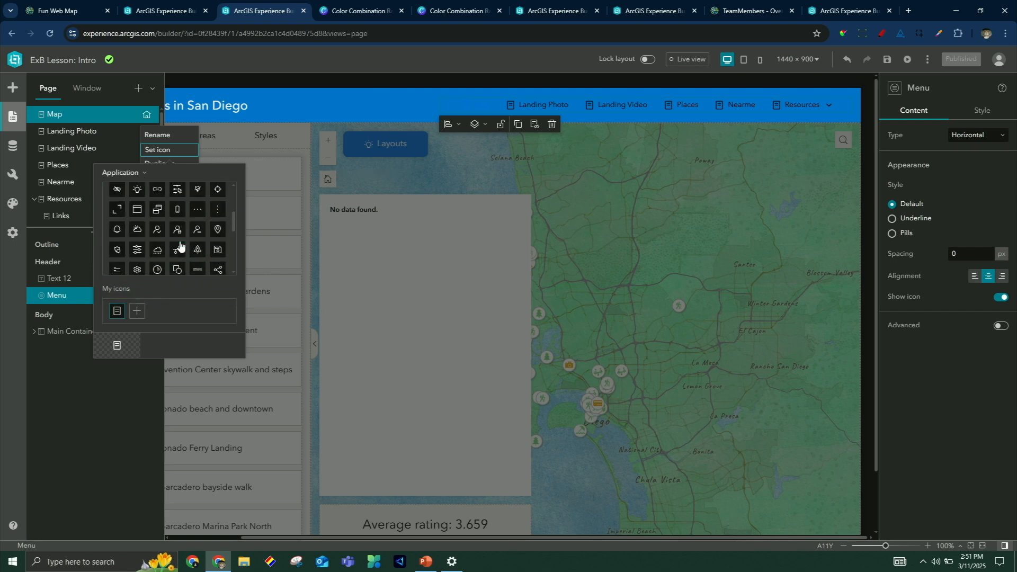
{"action": "left_click", "coordinate": [157, 209]}
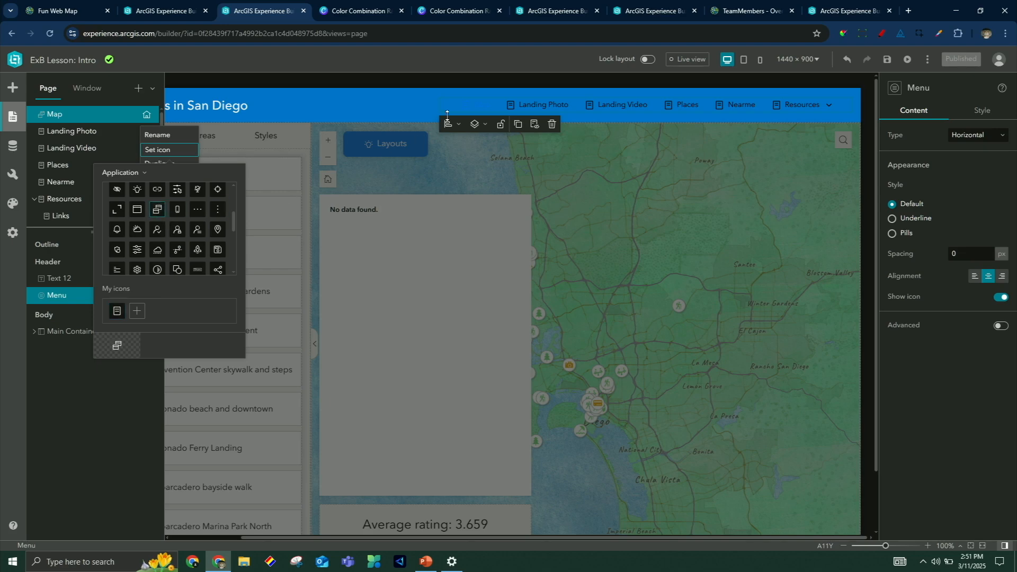
{"action": "left_click", "coordinate": [157, 230]}
{"action": "left_click", "coordinate": [123, 230]}
{"action": "left_click", "coordinate": [126, 173]}
{"action": "left_click", "coordinate": [133, 296]}
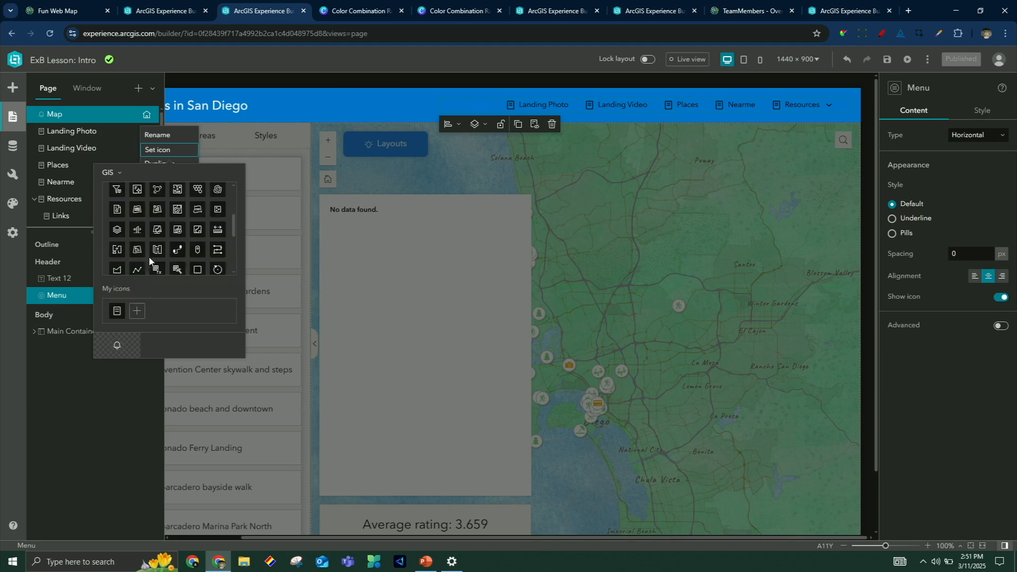
{"action": "left_click", "coordinate": [178, 230]}
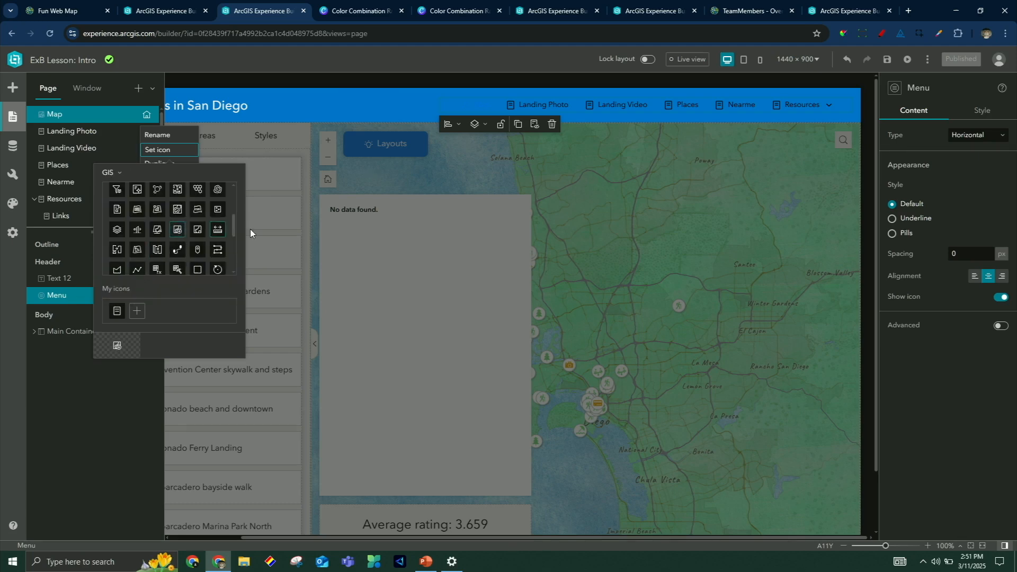
{"action": "left_click", "coordinate": [218, 250]}
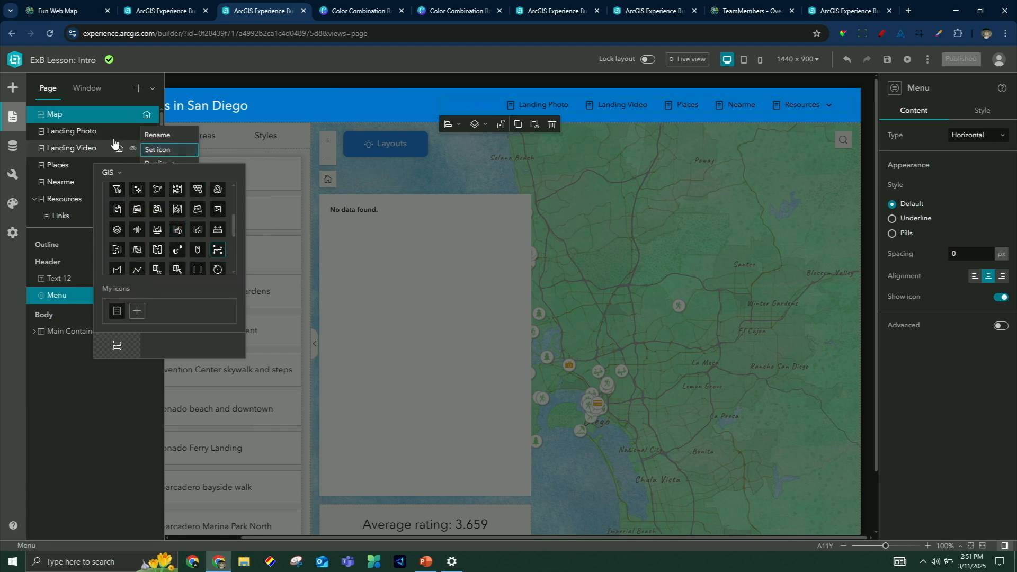
{"action": "left_click", "coordinate": [234, 85]}
Hide the Resources page from the header menu
{"action": "scroll", "coordinate": [102, 199], "scroll_direction": "down", "scroll_amount": 1}
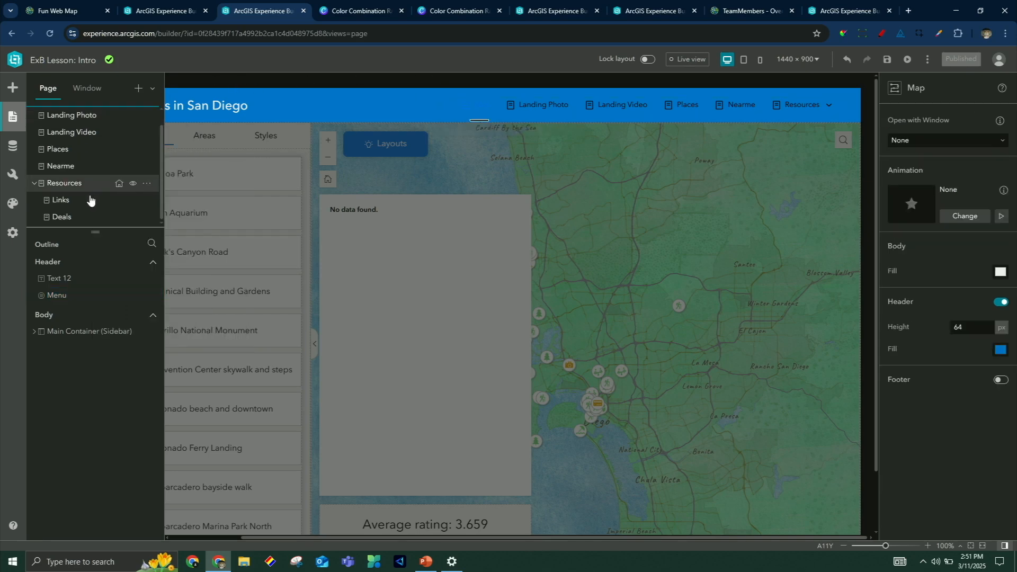
{"action": "left_click", "coordinate": [134, 184]}
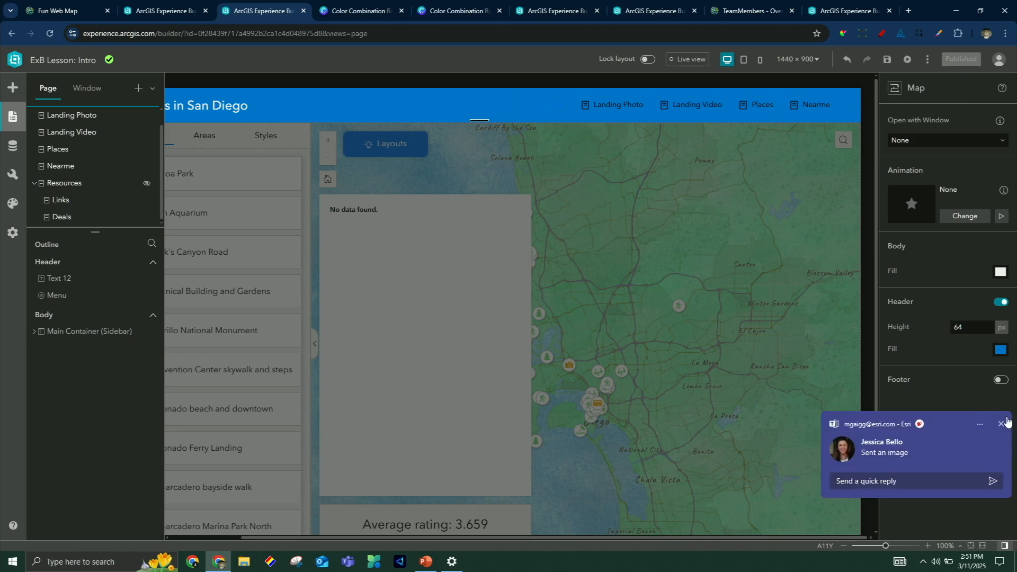
Dismiss the incoming chat notification and try to reach the chat app's options in the system tray
{"action": "left_click", "coordinate": [1002, 425]}
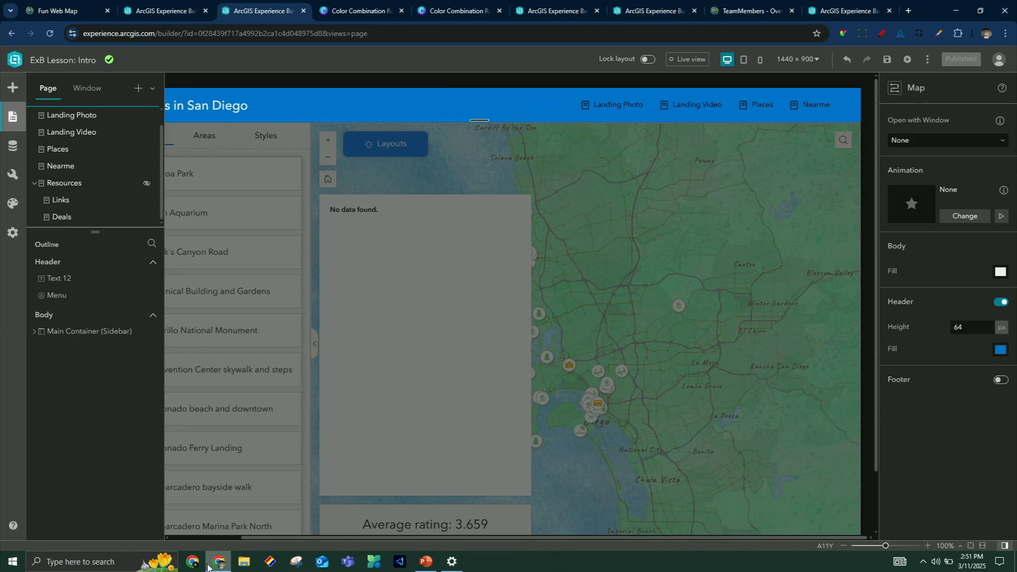
{"action": "left_click", "coordinate": [924, 562]}
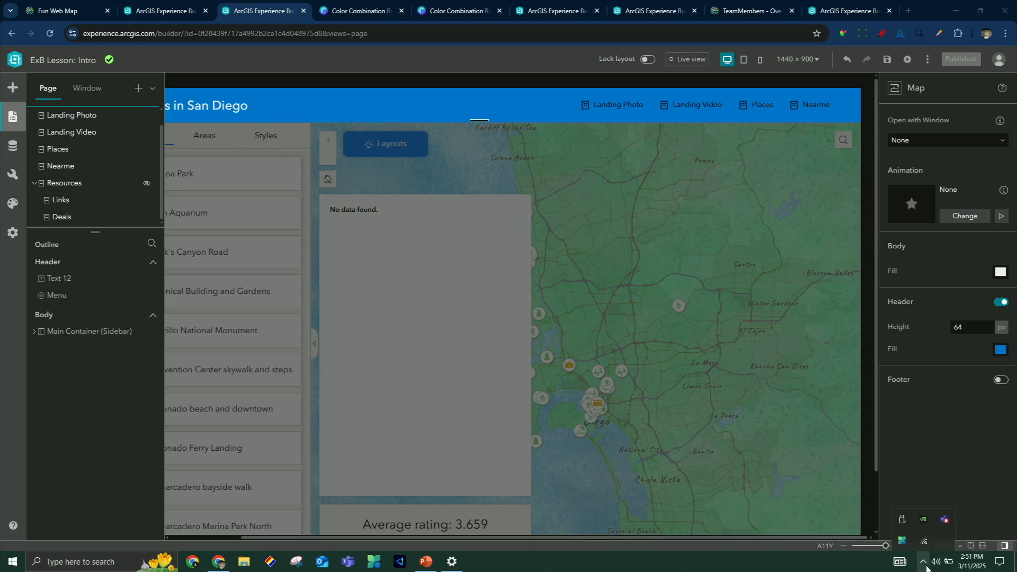
{"action": "right_click", "coordinate": [945, 523]}
{"action": "left_click", "coordinate": [944, 514]}
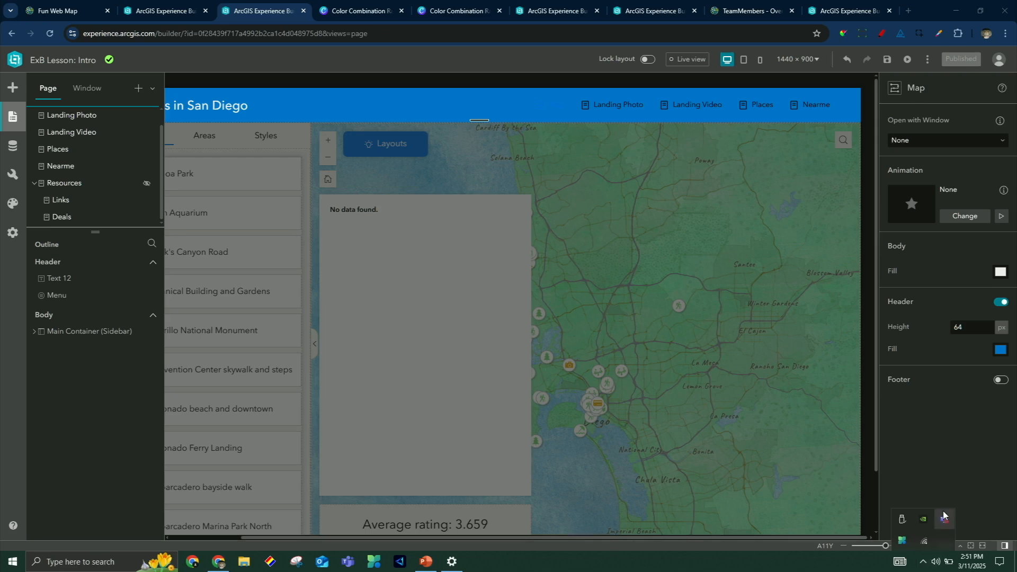
Open the Layouts window from the Map page in live view and examine the layout container diagrams
{"action": "left_click", "coordinate": [690, 60]}
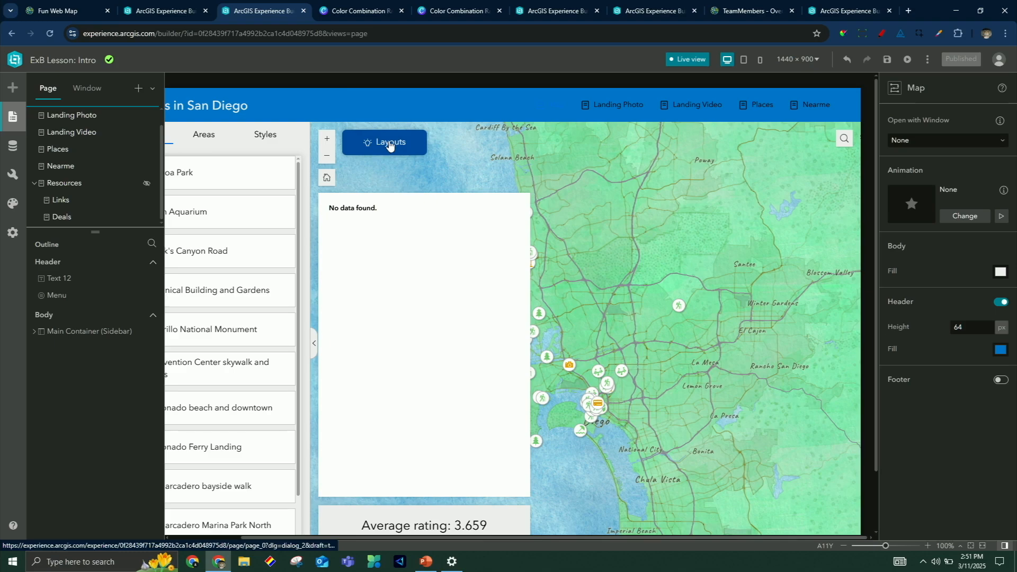
{"action": "left_click", "coordinate": [395, 145]}
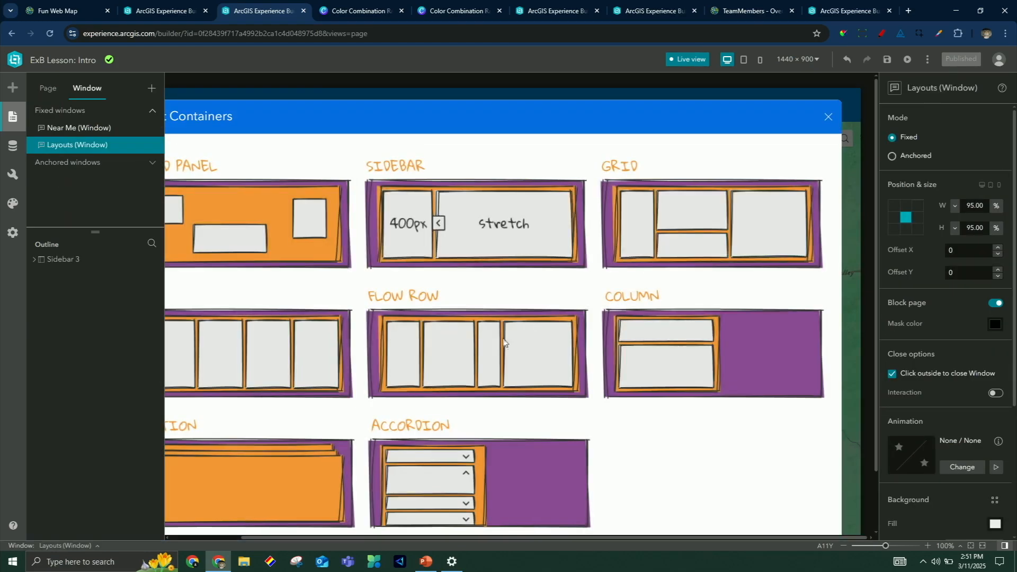
{"action": "left_click_drag", "start_coordinate": [627, 539], "coordinate": [593, 544]}
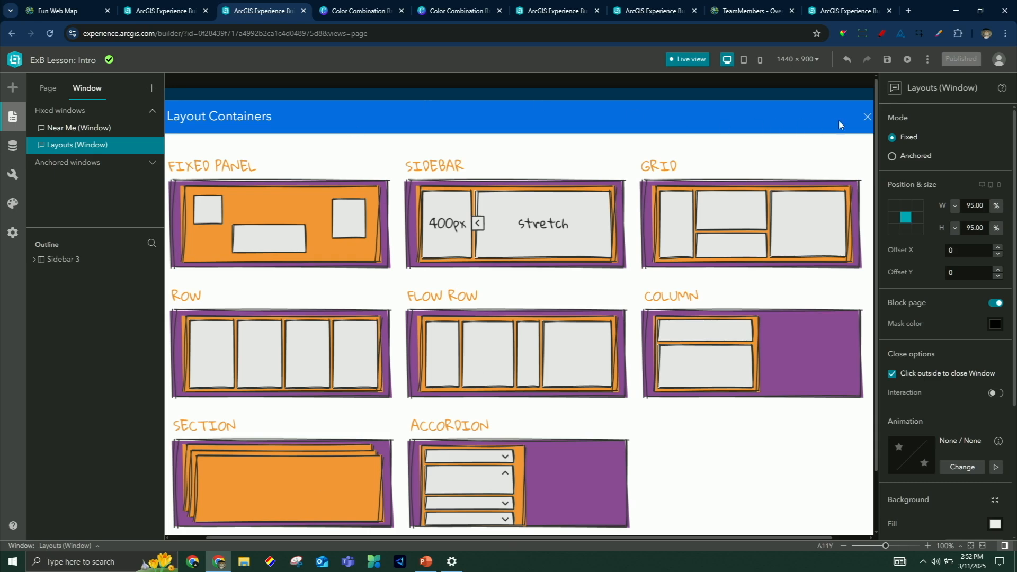
Expand the full outline of Sidebar 3 in the Layouts window to examine its structure
{"action": "left_click", "coordinate": [869, 117]}
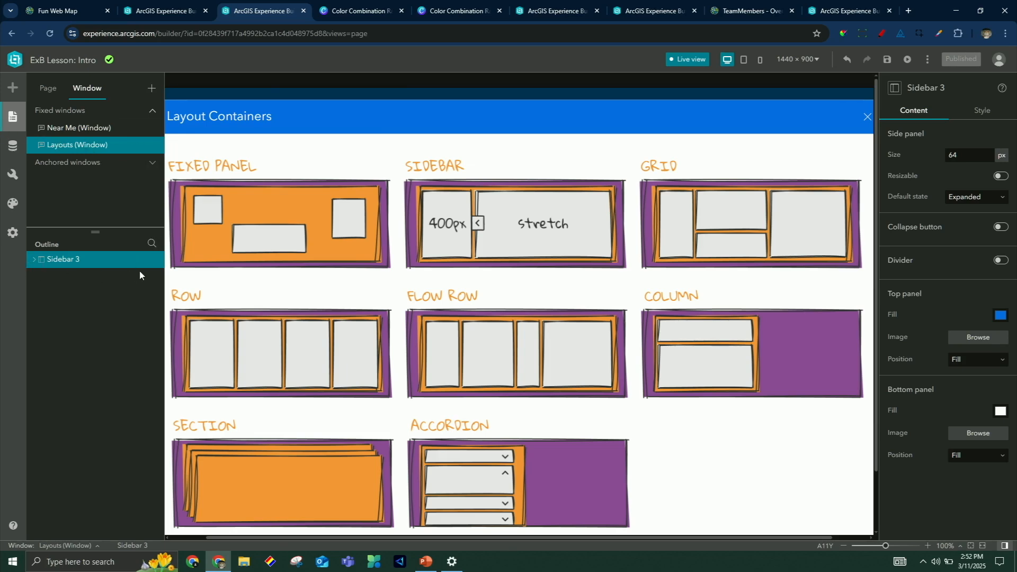
{"action": "right_click", "coordinate": [153, 263]}
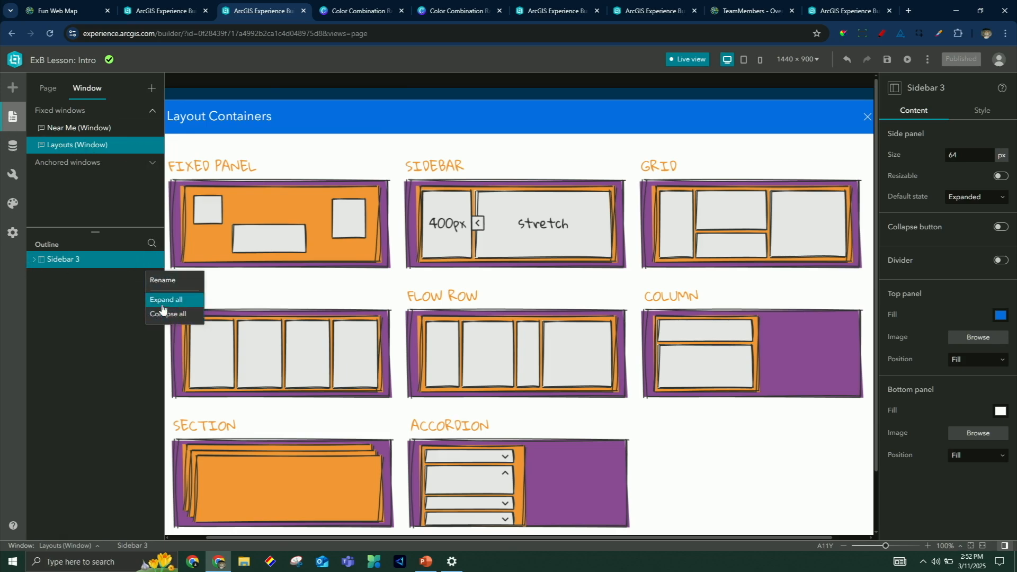
{"action": "left_click", "coordinate": [160, 300]}
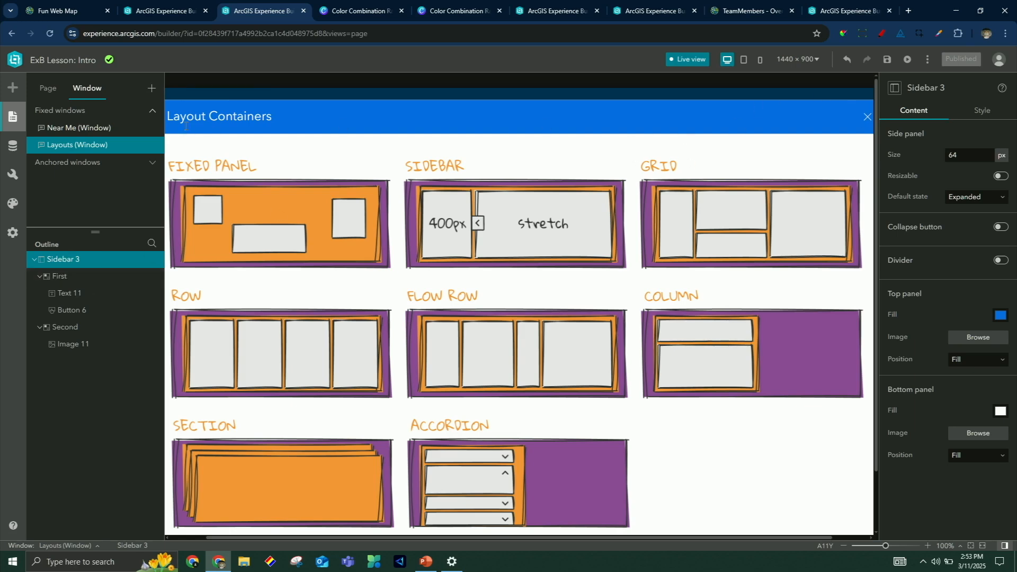
Go back to the Map page and expand the full outline of Main Container (Sidebar) to examine its nested elements
{"action": "left_click", "coordinate": [47, 88]}
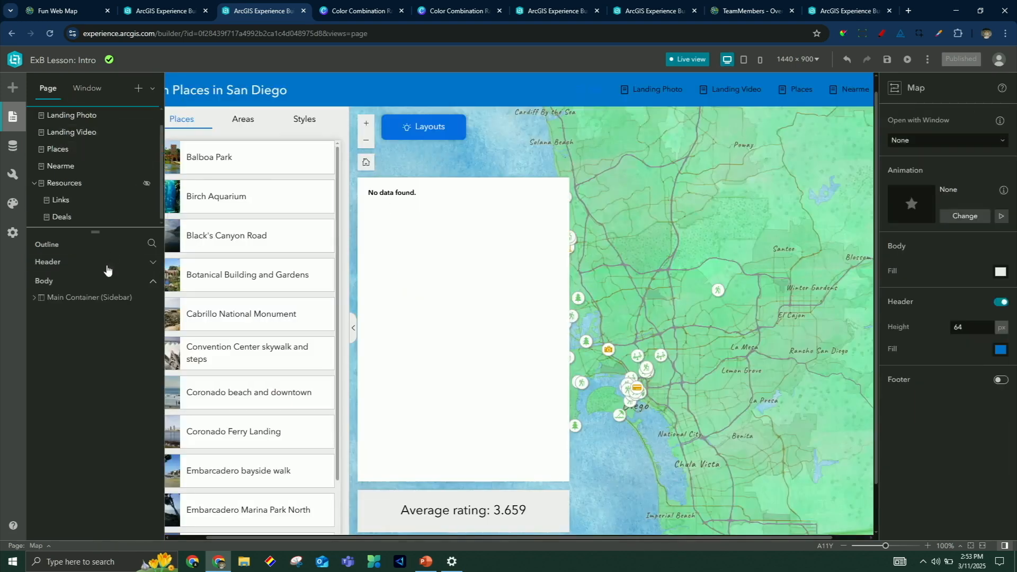
{"action": "left_click", "coordinate": [151, 300]}
{"action": "left_click", "coordinate": [153, 297]}
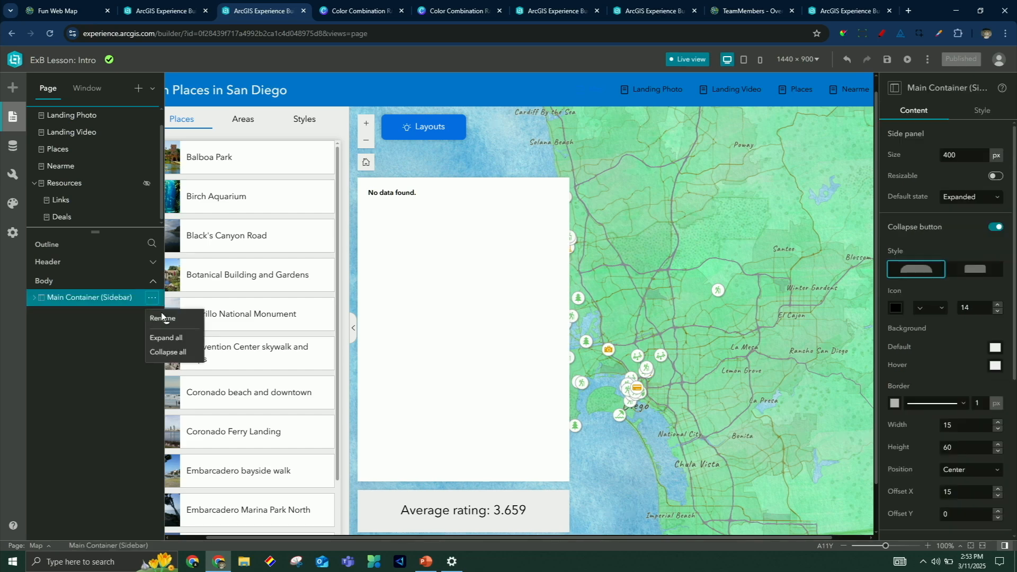
{"action": "left_click", "coordinate": [165, 338]}
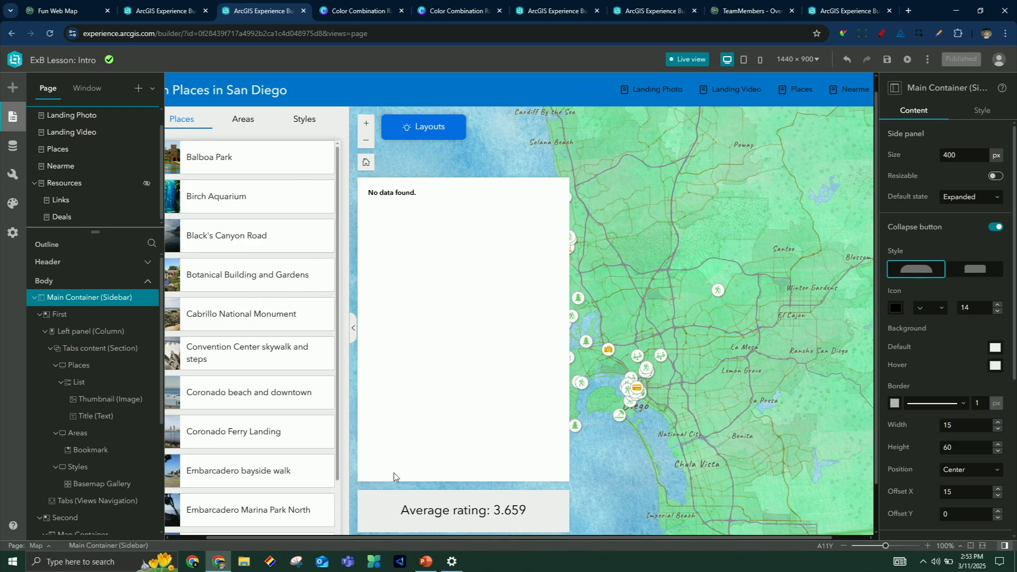
{"action": "left_click_drag", "start_coordinate": [434, 536], "coordinate": [399, 536]}
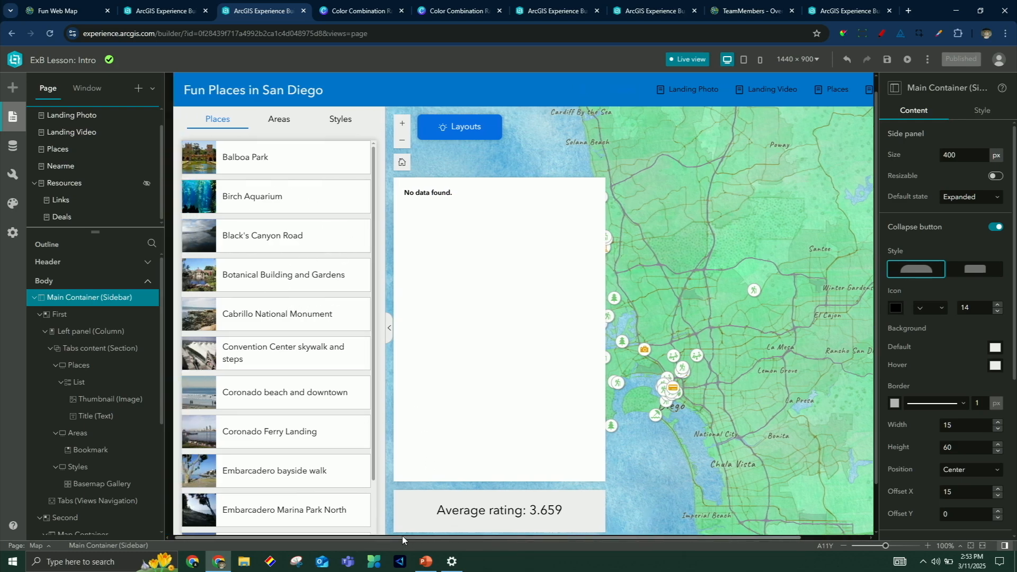
Inspect the Left panel column, the Tabs content section and its Places view in the outline
{"action": "left_click", "coordinate": [73, 350]}
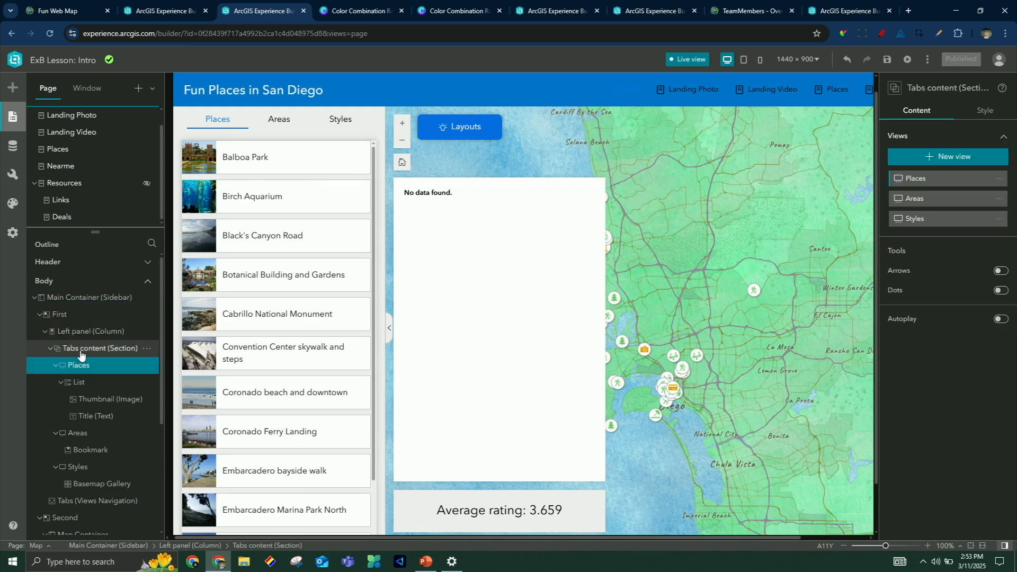
{"action": "left_click", "coordinate": [75, 332]}
{"action": "left_click", "coordinate": [65, 364]}
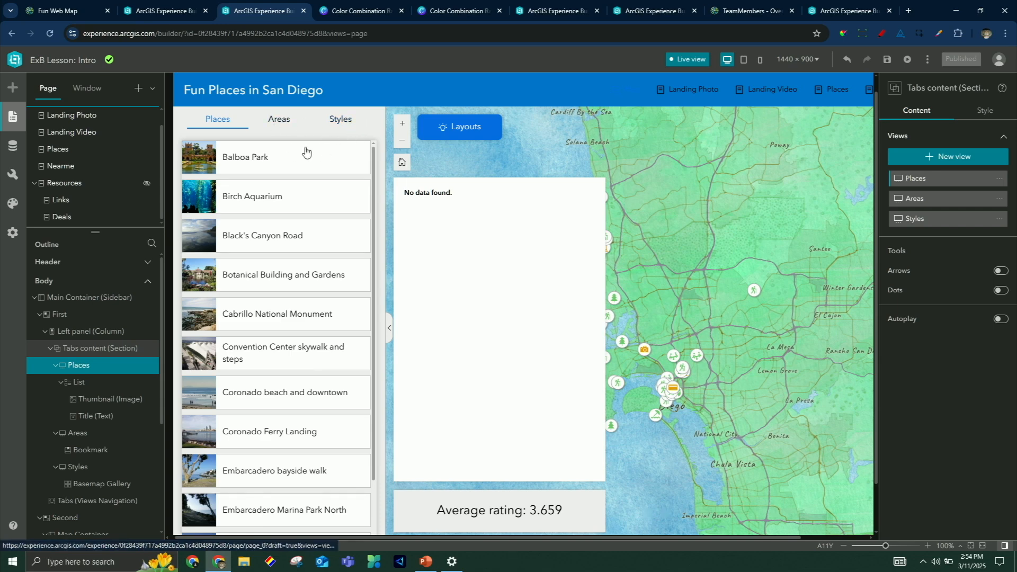
Set the vertical spacing of the List widget in the Places view to 1 px
{"action": "left_click", "coordinate": [80, 384]}
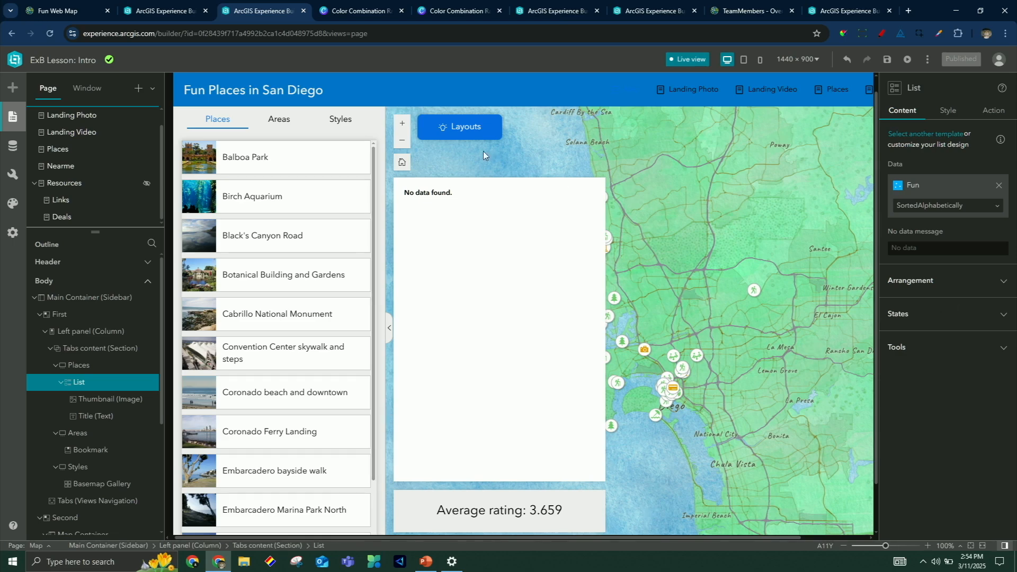
{"action": "left_click", "coordinate": [1009, 287]}
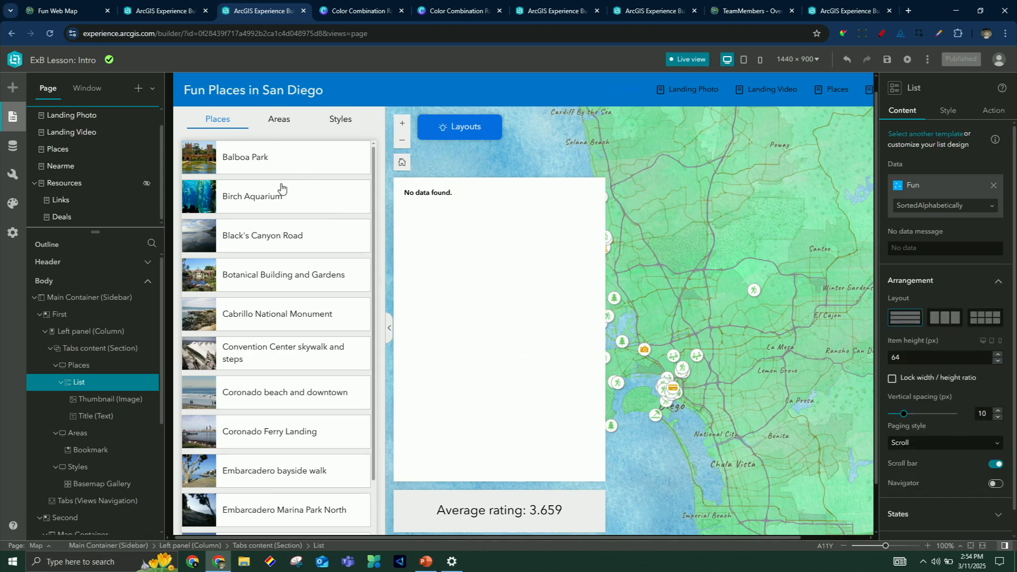
{"action": "double_click", "coordinate": [983, 415]}
{"action": "type", "text": "1"}
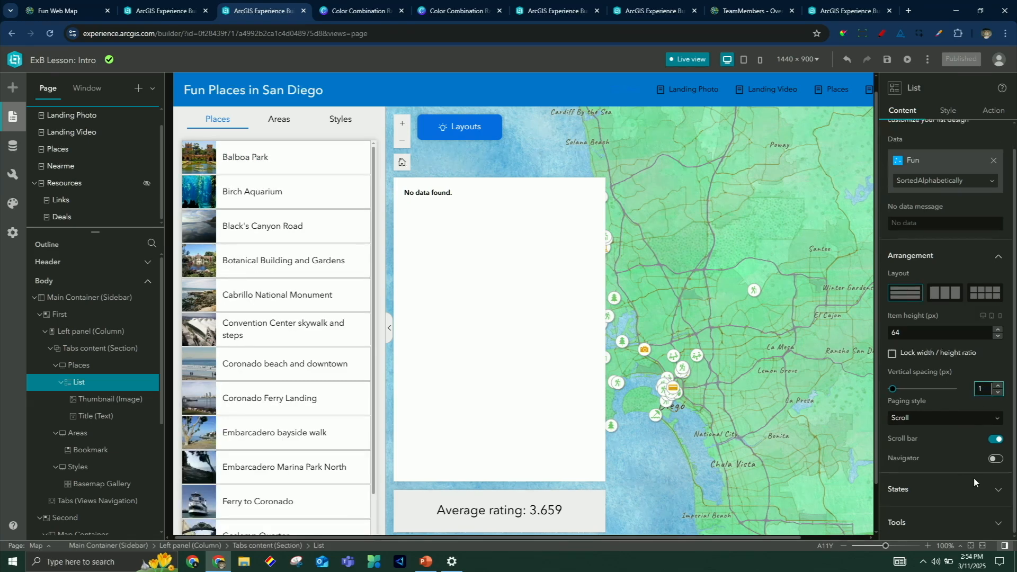
Set the default-state border width of the List widget's items to 0 px
{"action": "left_click", "coordinate": [996, 501]}
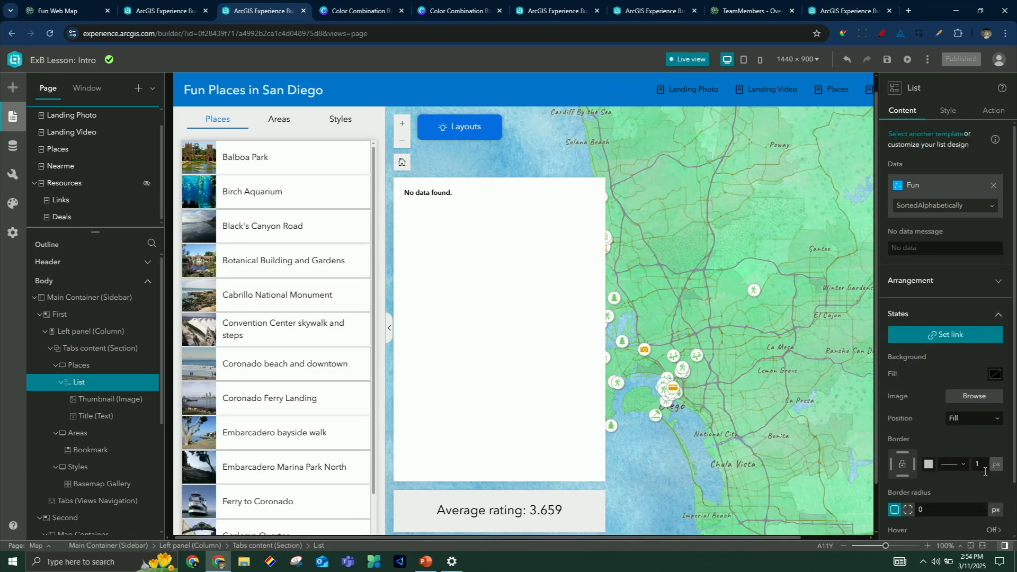
{"action": "scroll", "coordinate": [972, 454], "scroll_direction": "down", "scroll_amount": 1}
{"action": "double_click", "coordinate": [983, 406]}
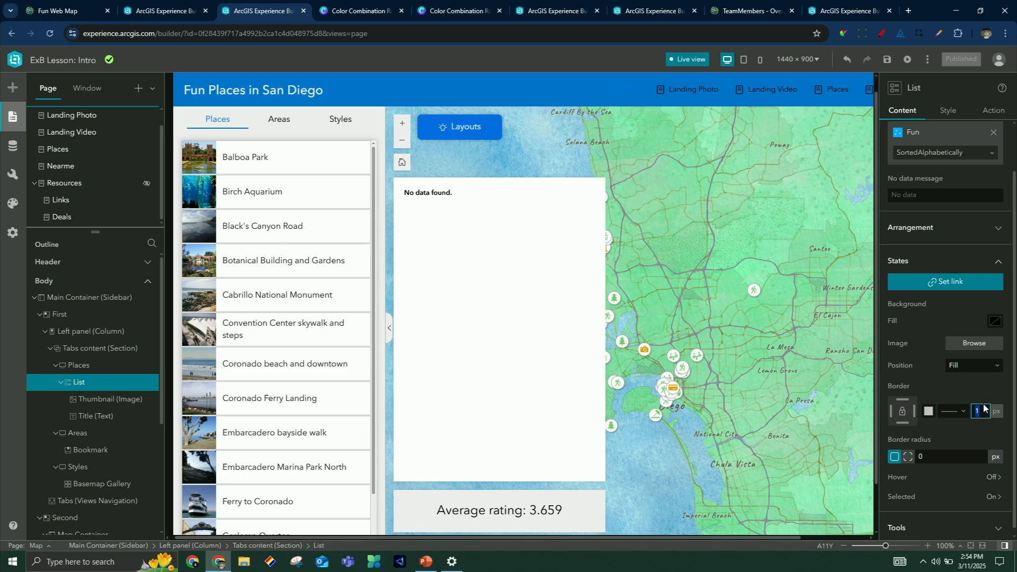
{"action": "type", "text": "0"}
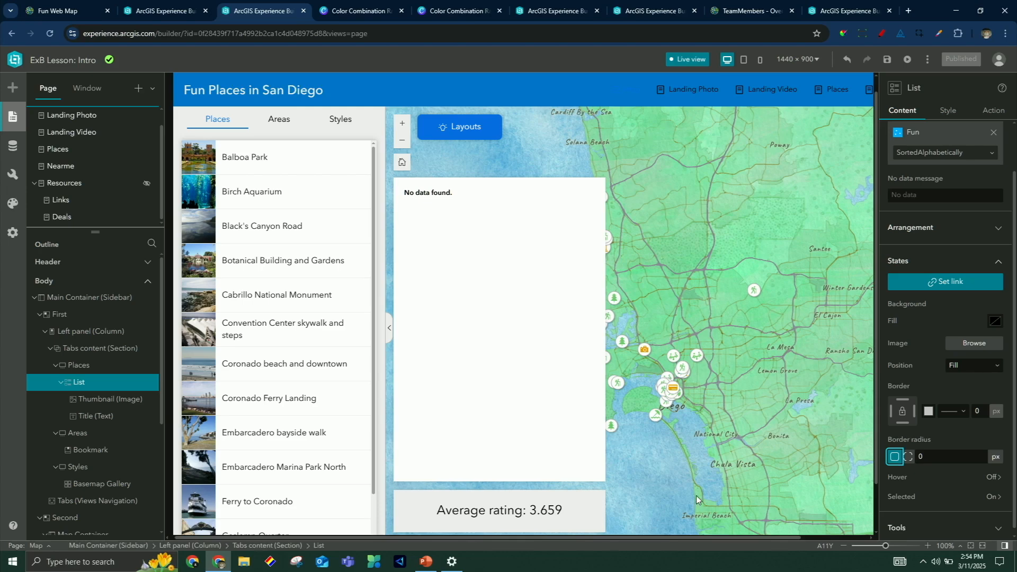
Select the Seaworld San Diego feature on the map and inspect the Map widget's configured message actions
{"action": "scroll", "coordinate": [669, 539], "scroll_direction": "right", "scroll_amount": 2}
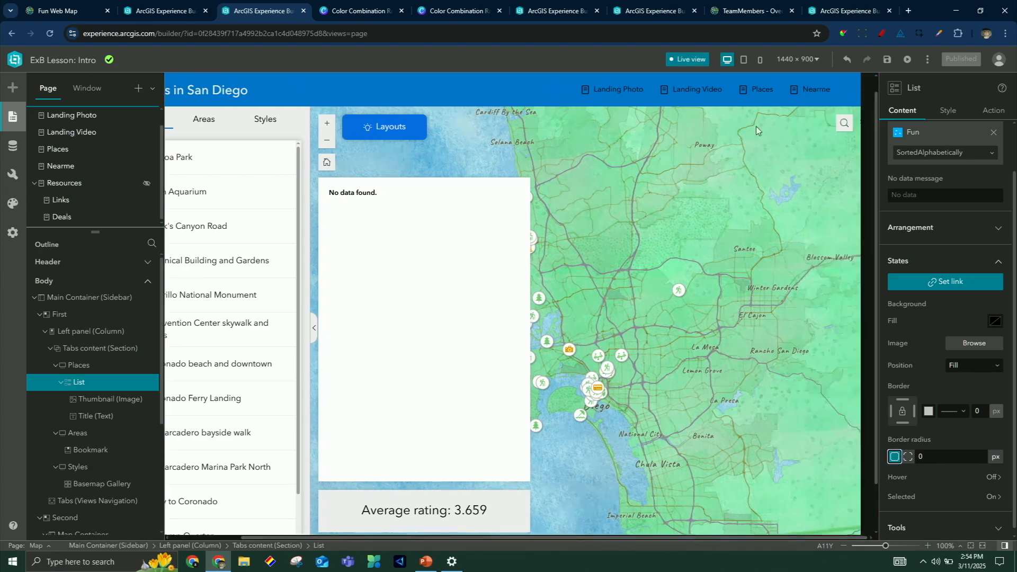
{"action": "left_click", "coordinate": [547, 344]}
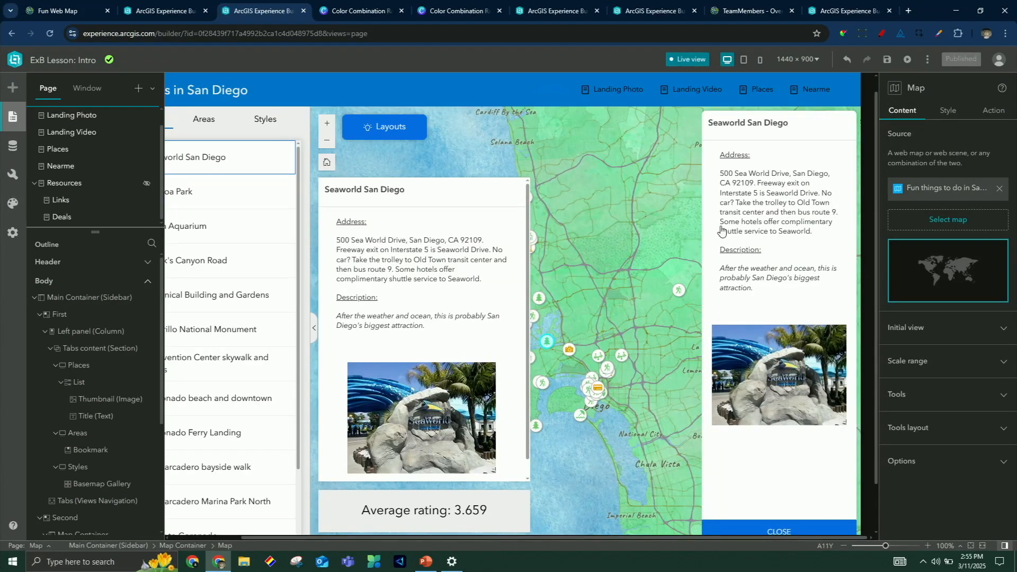
{"action": "left_click", "coordinate": [996, 111]}
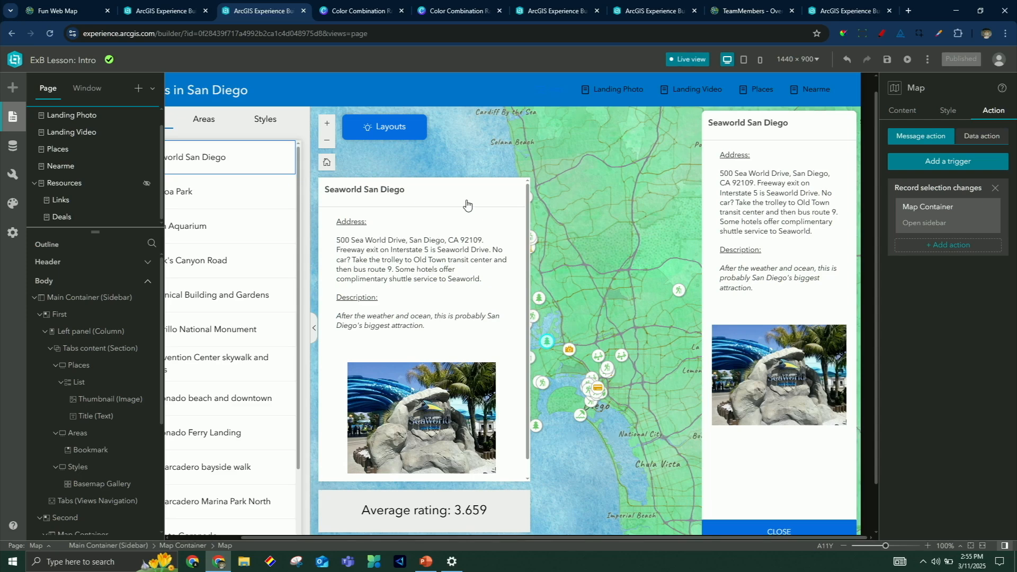
Inspect the Right panel column in the outline and its Feature Info widget's action, style and content settings
{"action": "scroll", "coordinate": [144, 440], "scroll_direction": "down", "scroll_amount": 3}
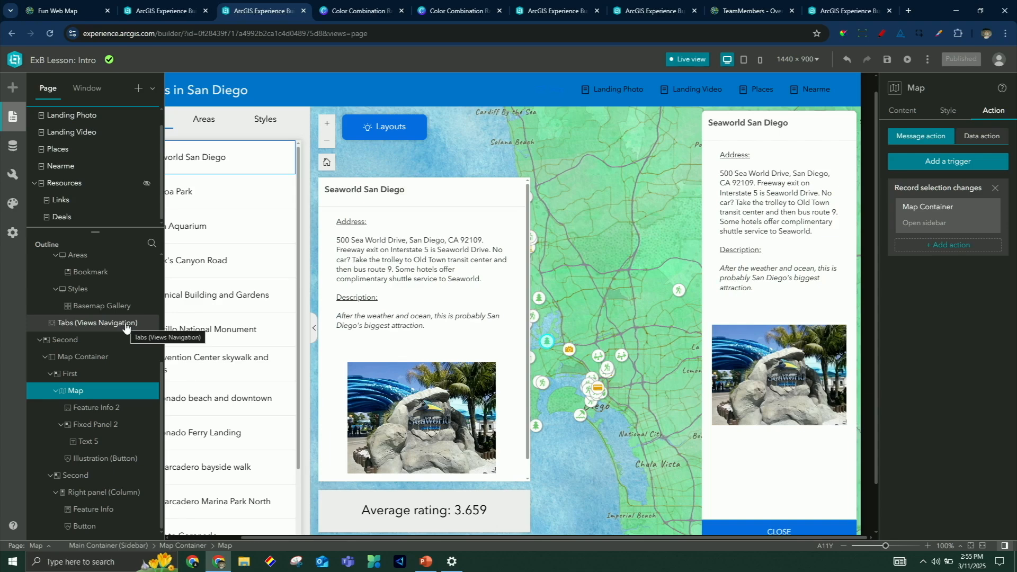
{"action": "left_click", "coordinate": [91, 496]}
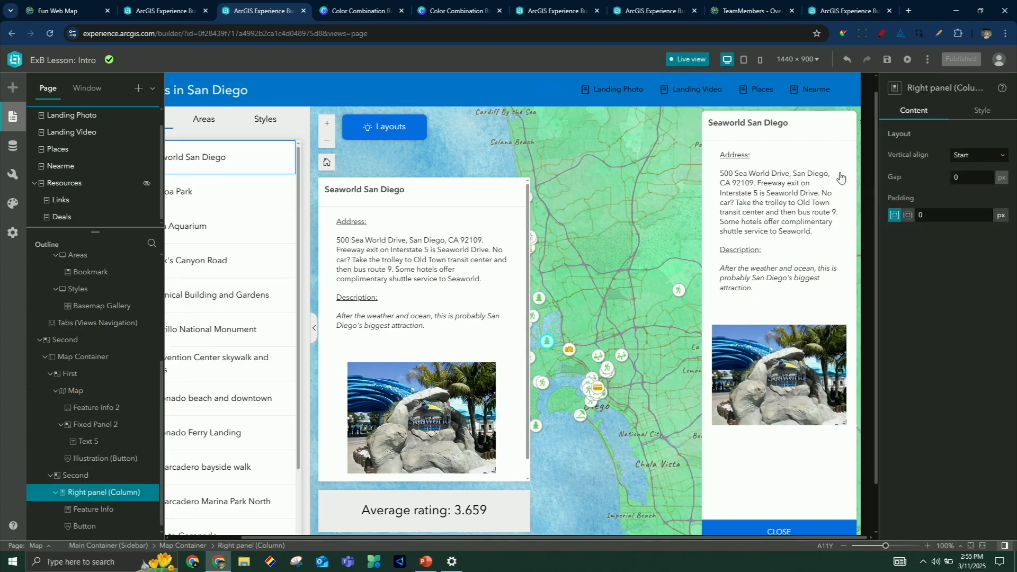
{"action": "left_click", "coordinate": [809, 126]}
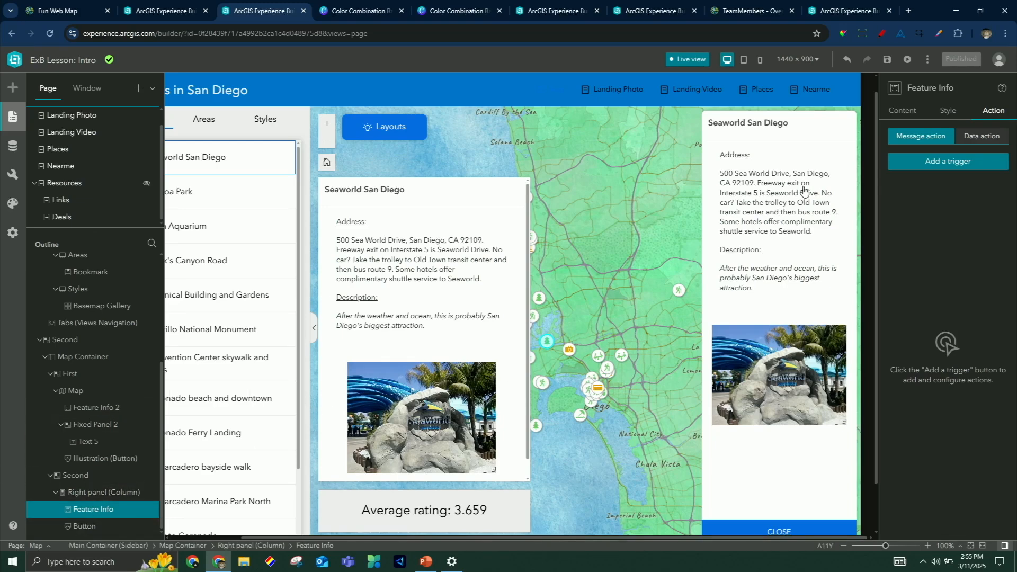
{"action": "left_click", "coordinate": [949, 110]}
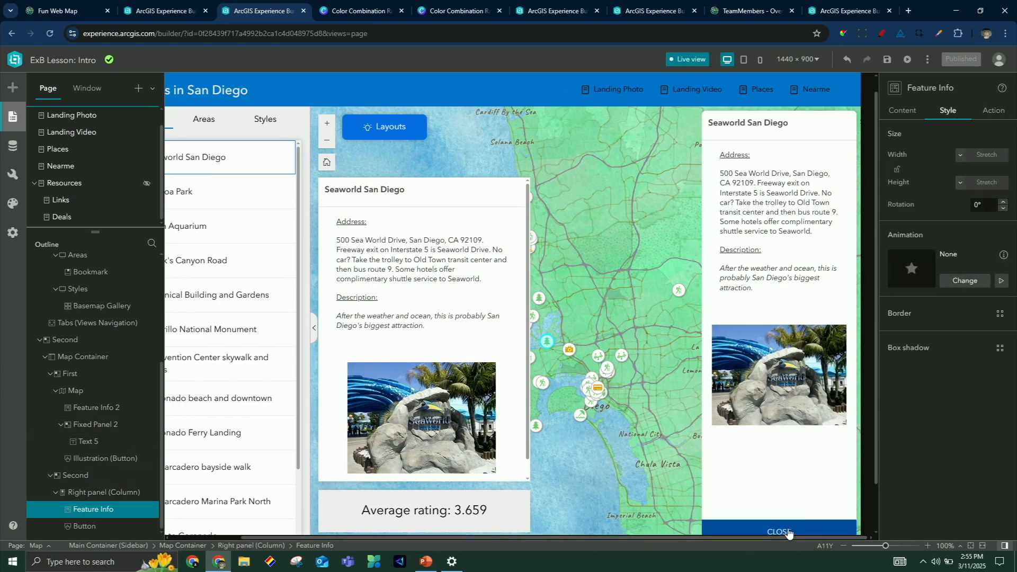
{"action": "scroll", "coordinate": [820, 509], "scroll_direction": "down", "scroll_amount": 1}
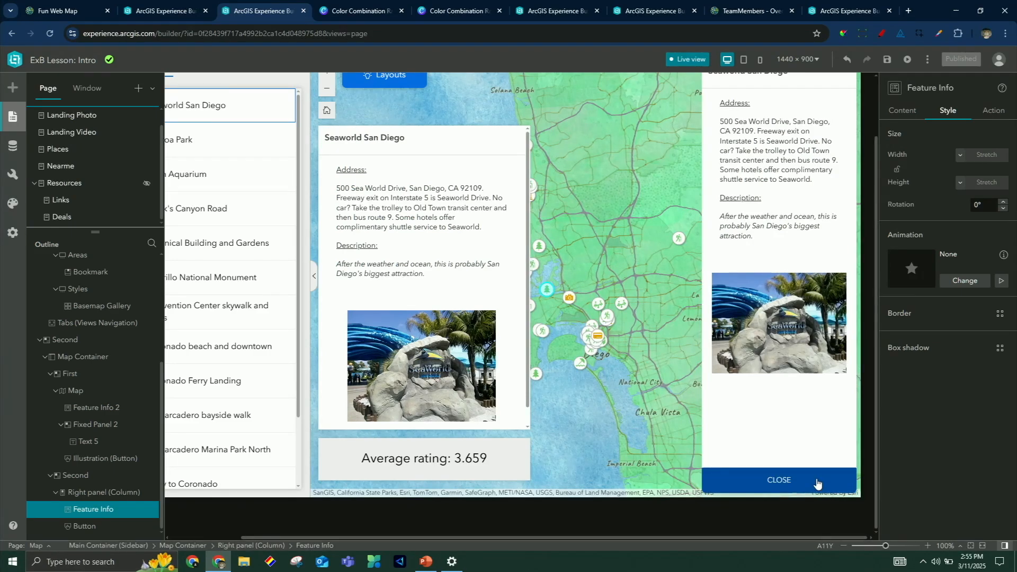
{"action": "scroll", "coordinate": [825, 407], "scroll_direction": "up", "scroll_amount": 1}
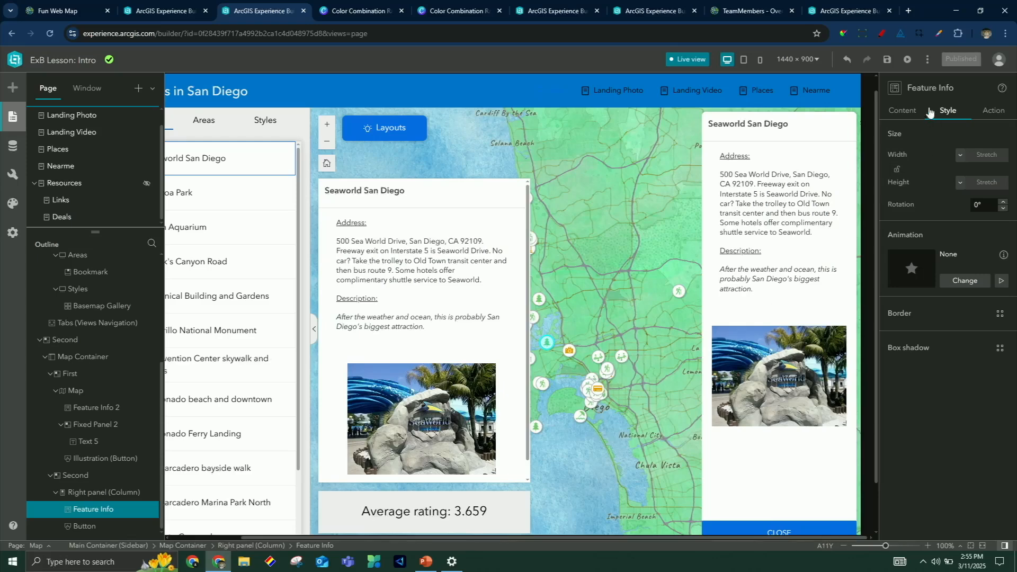
{"action": "left_click", "coordinate": [903, 108]}
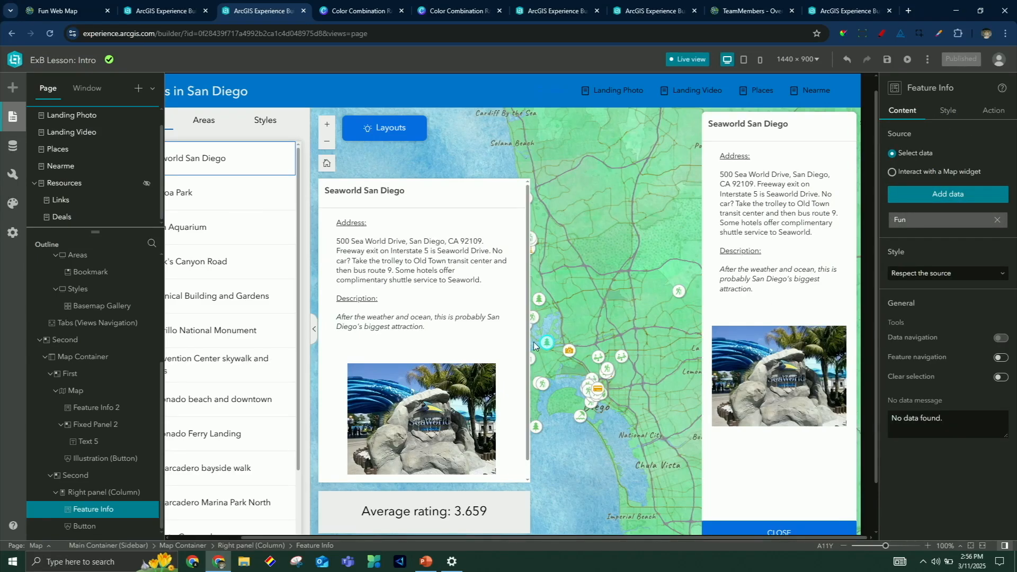
Switch the right panel's Feature Info source to Interact with a Map widget and test it with the Old Town San Diego State Historic Park feature
{"action": "left_click", "coordinate": [570, 333]}
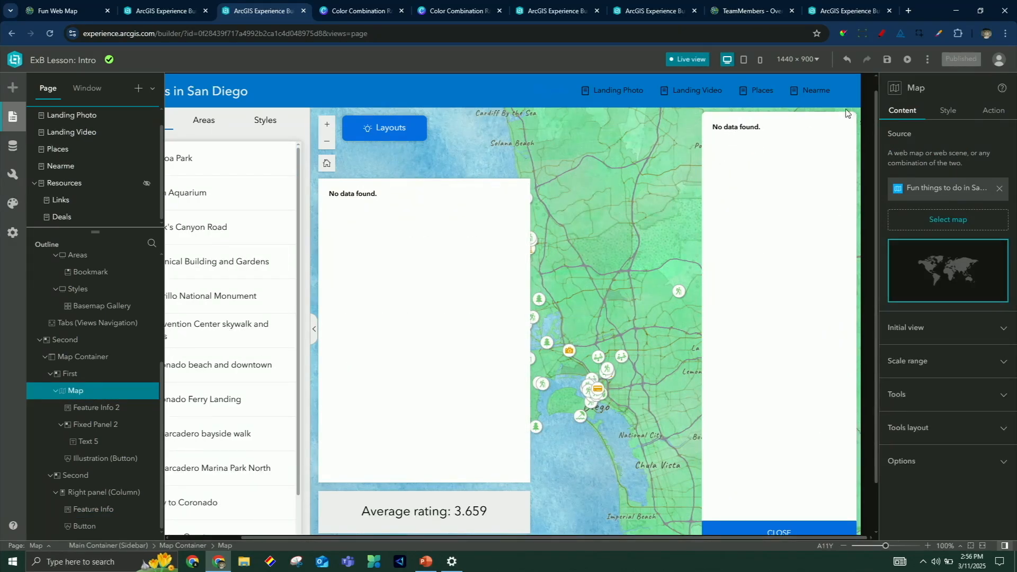
{"action": "left_click", "coordinate": [798, 216]}
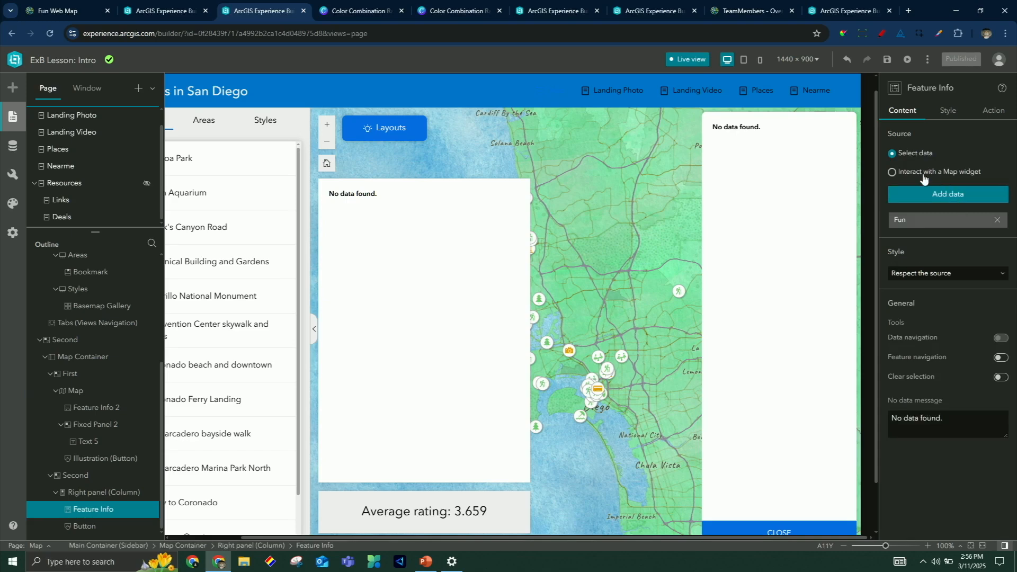
{"action": "left_click", "coordinate": [893, 173]}
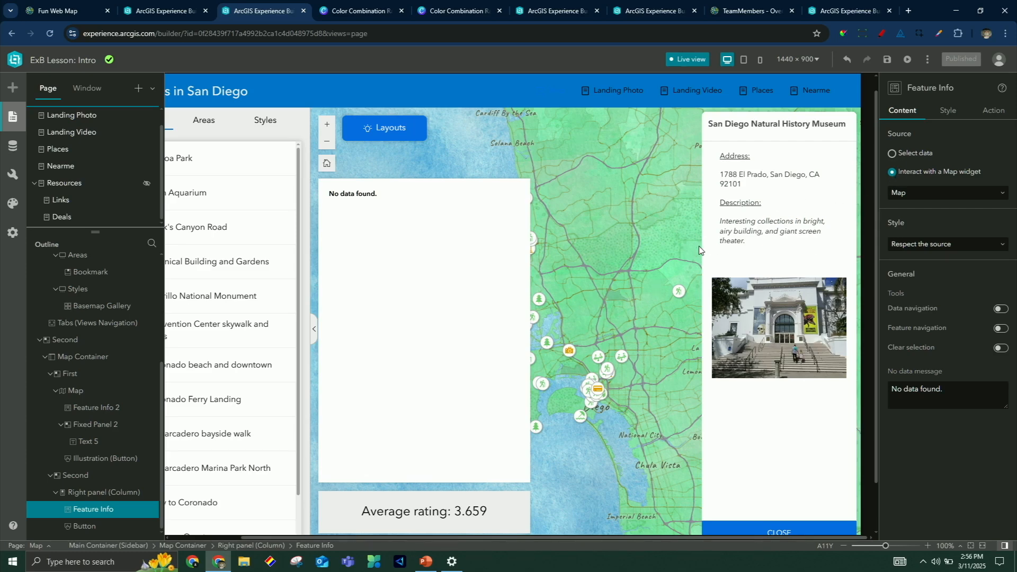
{"action": "left_click", "coordinate": [571, 349]}
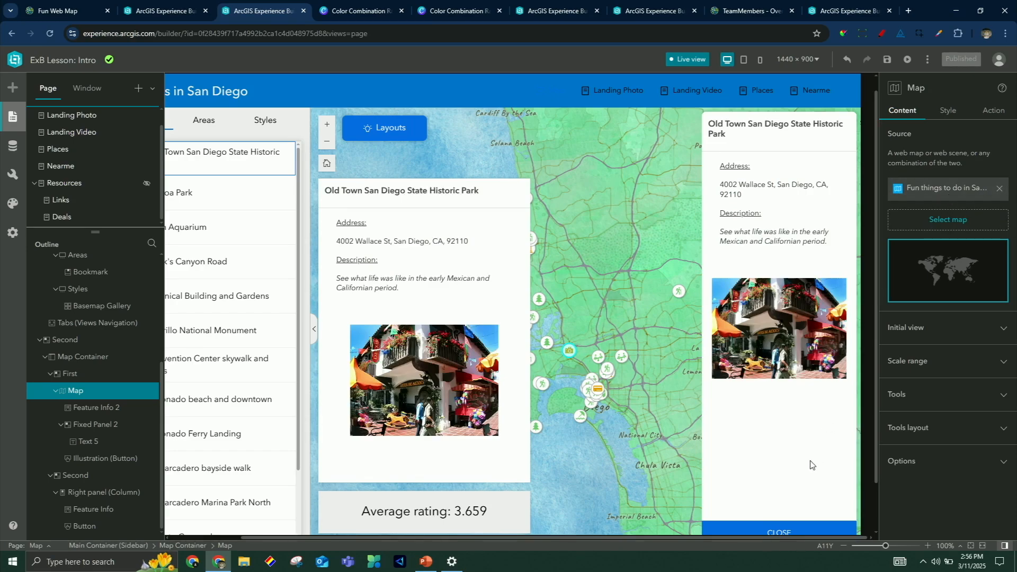
Turn off Live view and inspect the actions configured for the right panel's CLOSE button
{"action": "scroll", "coordinate": [809, 451], "scroll_direction": "down", "scroll_amount": 1}
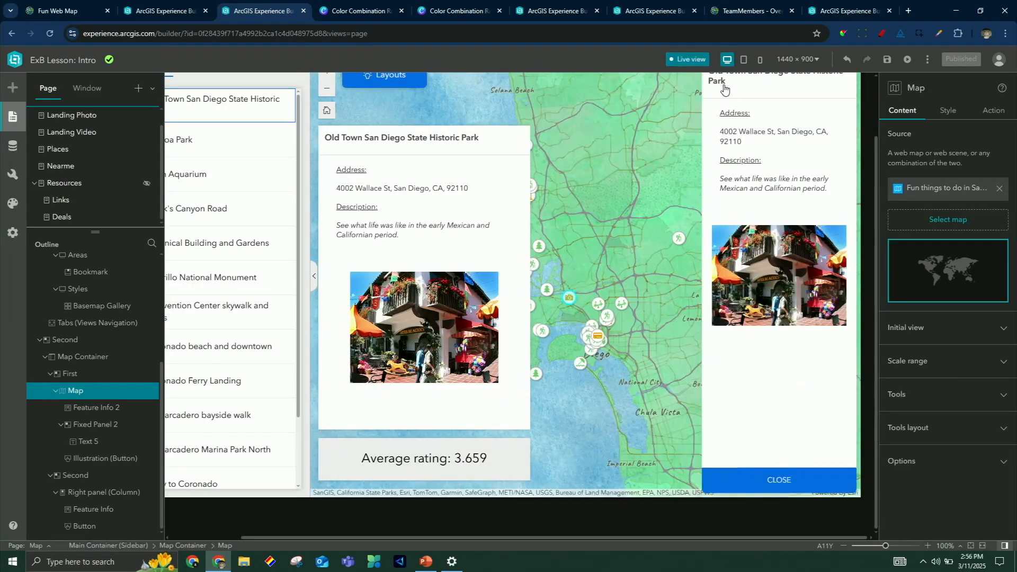
{"action": "left_click", "coordinate": [688, 59]}
{"action": "left_click", "coordinate": [766, 477]}
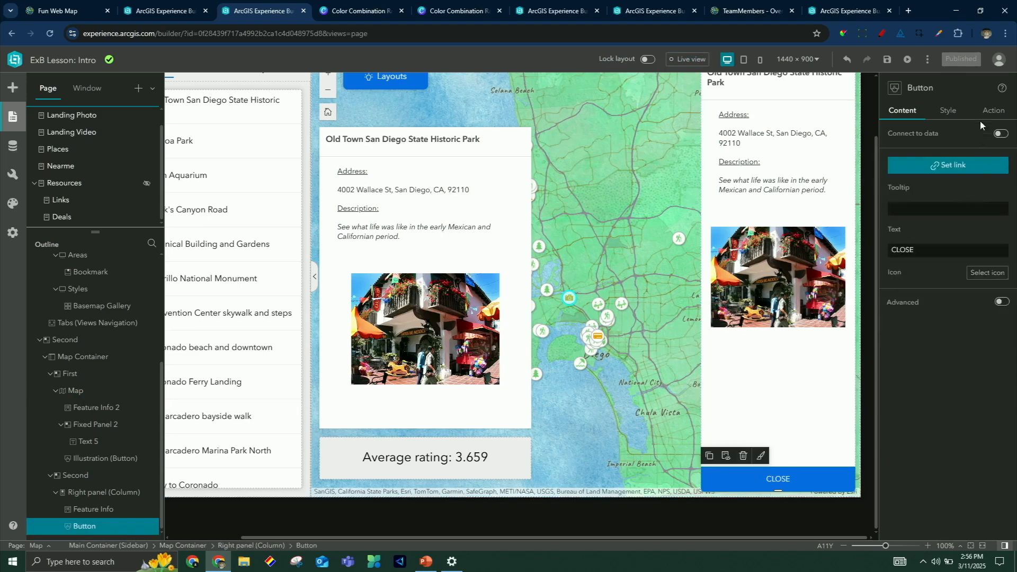
{"action": "left_click", "coordinate": [995, 110]}
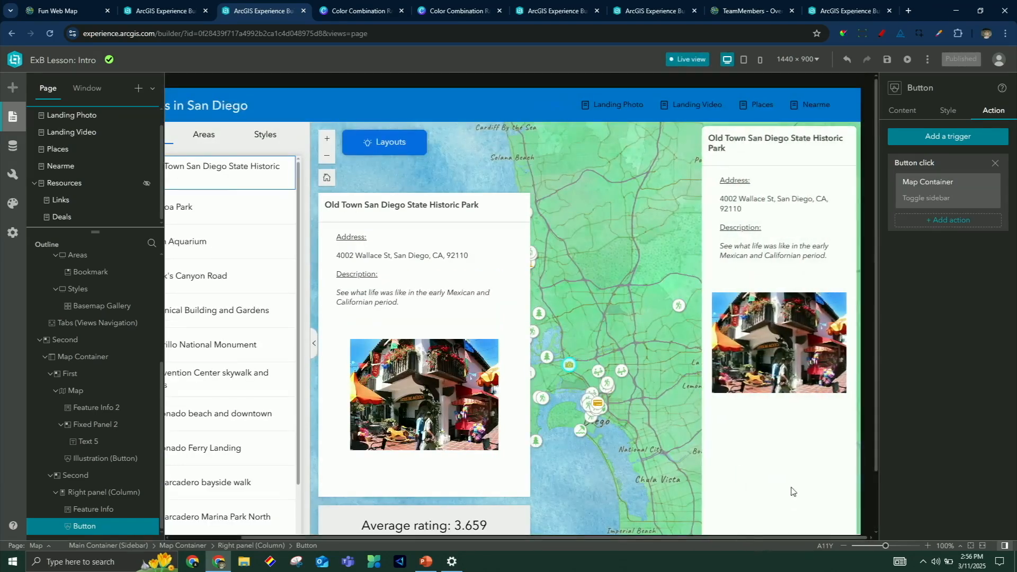
Test the side panel in Live view by closing it with its button and selecting the Mission Trails Regional Park feature
{"action": "scroll", "coordinate": [793, 491], "scroll_direction": "down", "scroll_amount": 1}
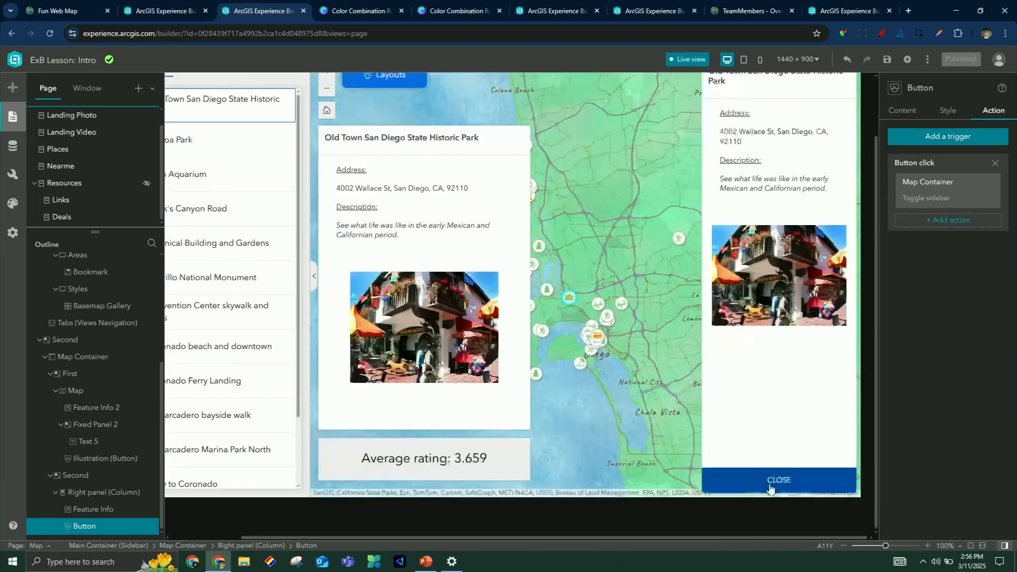
{"action": "left_click", "coordinate": [778, 482]}
{"action": "left_click", "coordinate": [680, 238]}
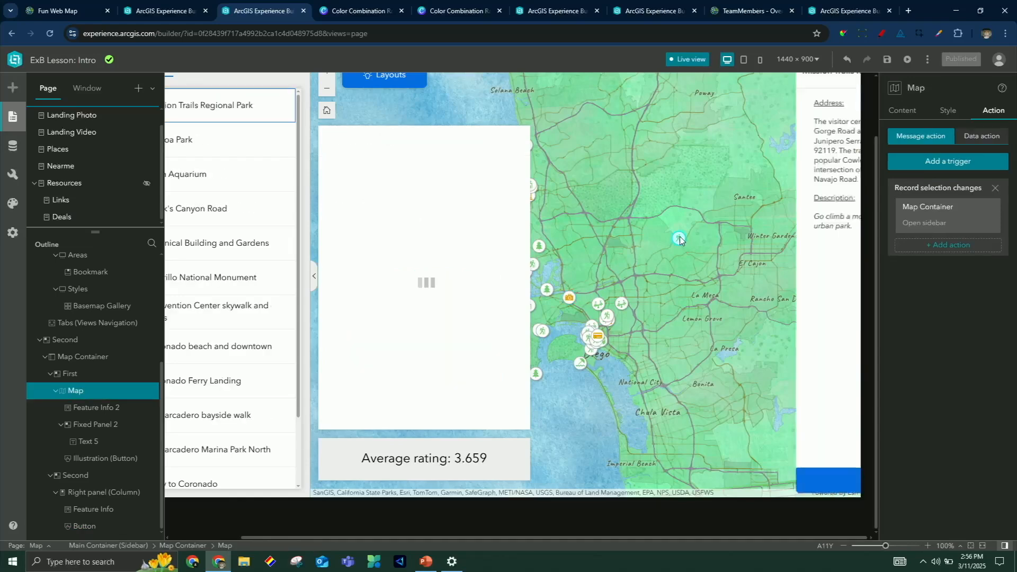
Inspect the Right panel column's style settings and the Map Container's side panel content settings
{"action": "scroll", "coordinate": [827, 227], "scroll_direction": "up", "scroll_amount": 1}
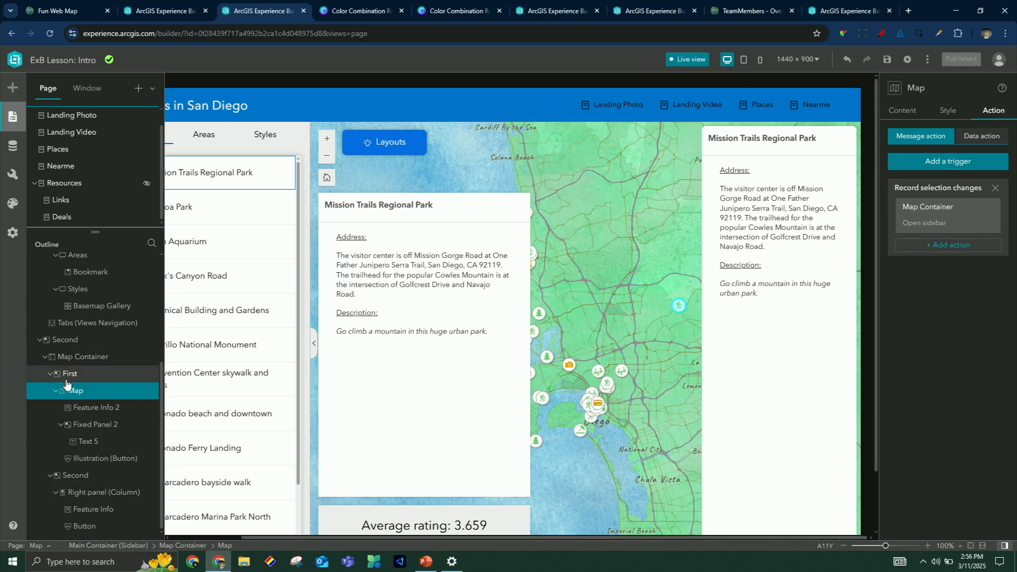
{"action": "left_click", "coordinate": [84, 497]}
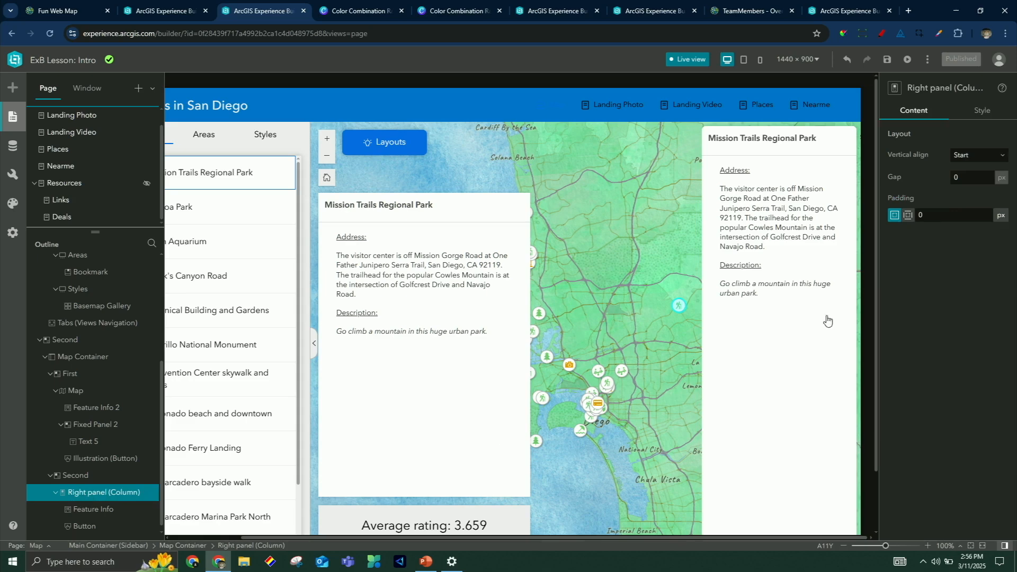
{"action": "left_click", "coordinate": [992, 115]}
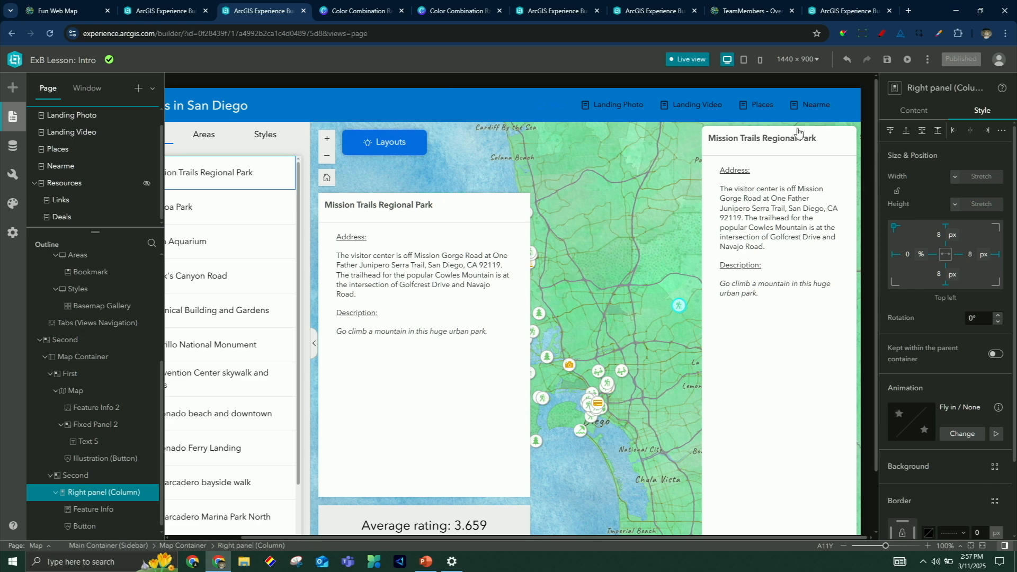
{"action": "scroll", "coordinate": [947, 429], "scroll_direction": "down", "scroll_amount": 2}
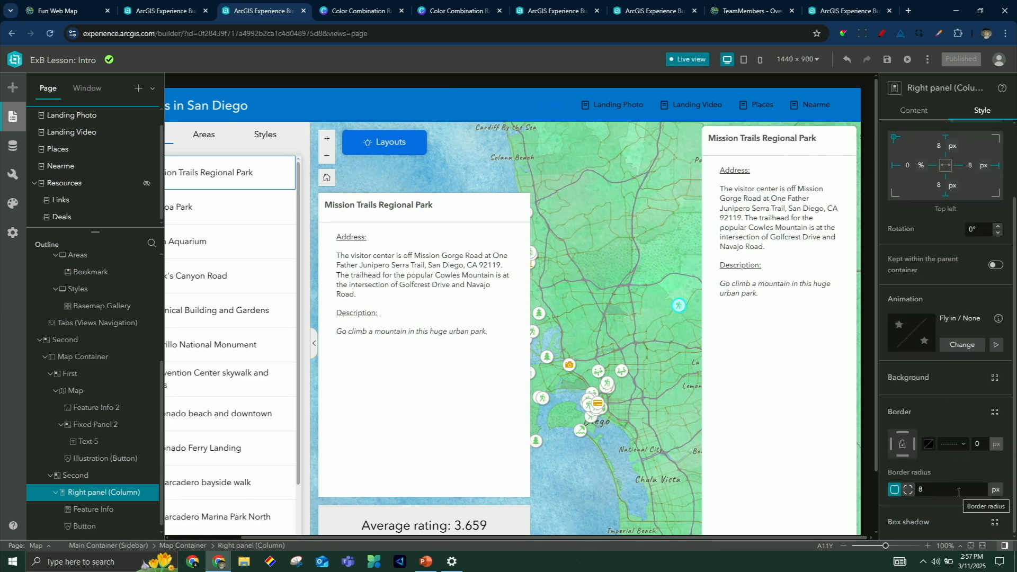
{"action": "left_click", "coordinate": [83, 356]}
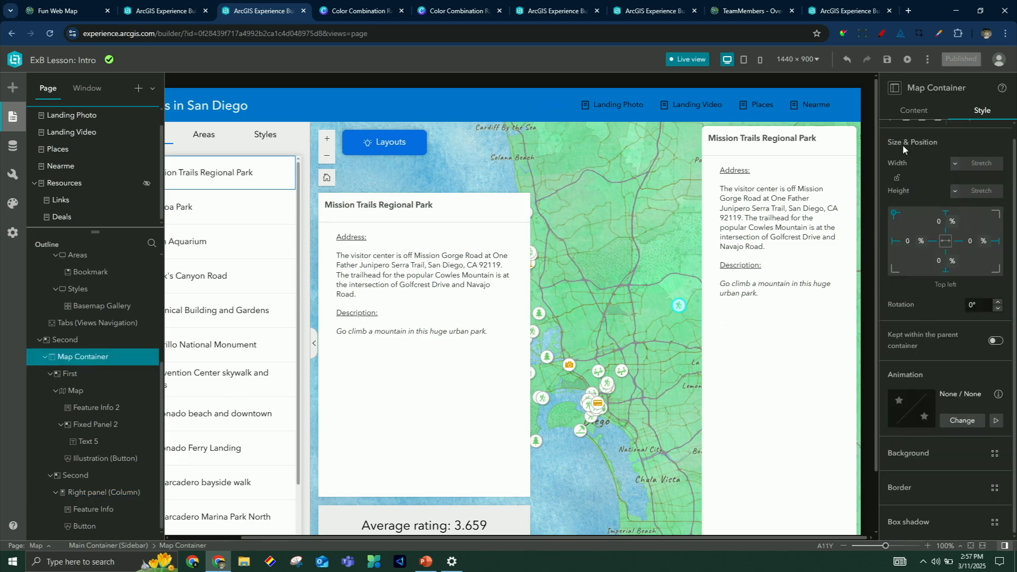
{"action": "left_click", "coordinate": [915, 111]}
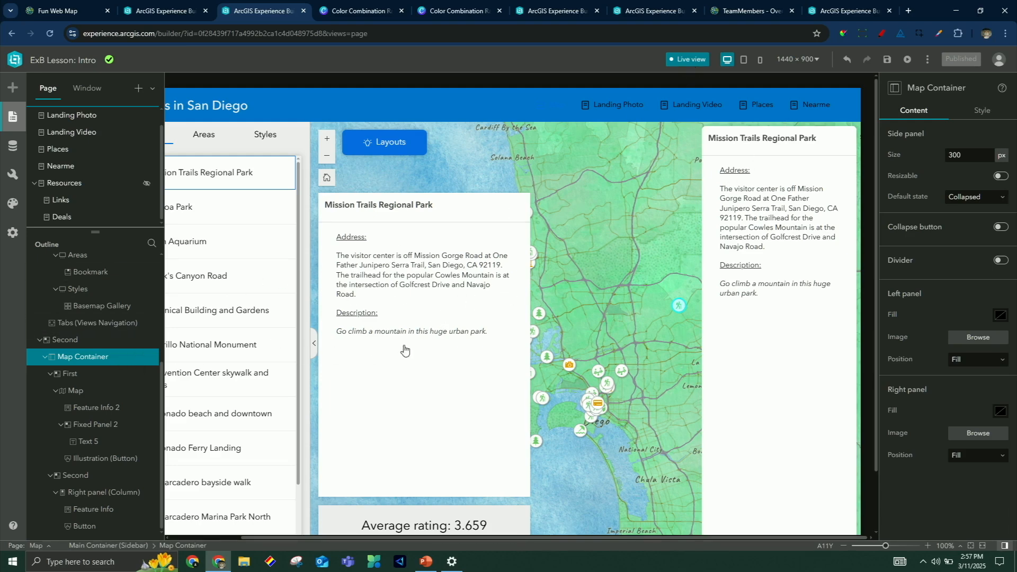
Inspect the content settings of the Feature Info 2 widget over the map and clear the map's feature selection
{"action": "left_click", "coordinate": [445, 369]}
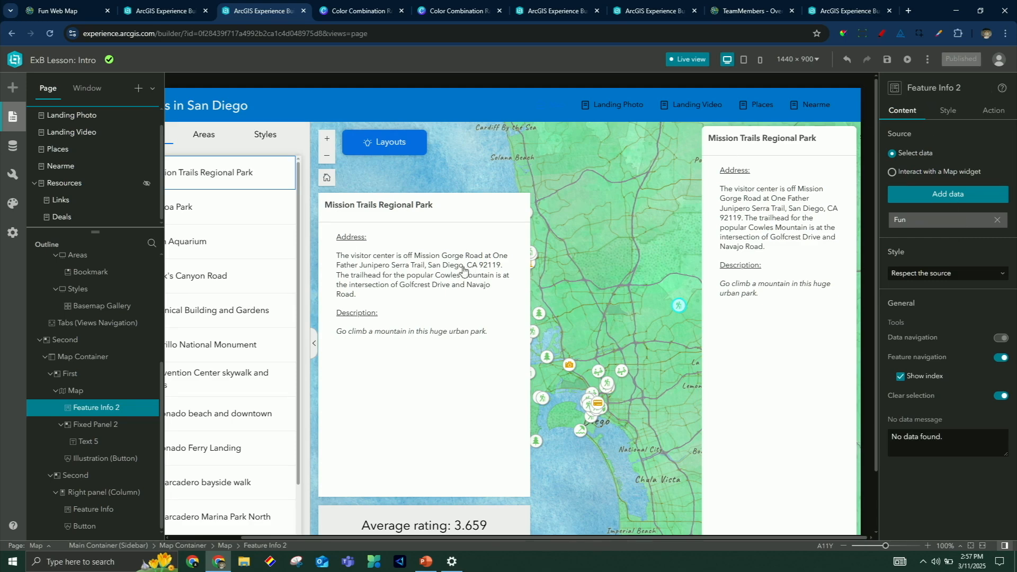
{"action": "left_click", "coordinate": [680, 313]}
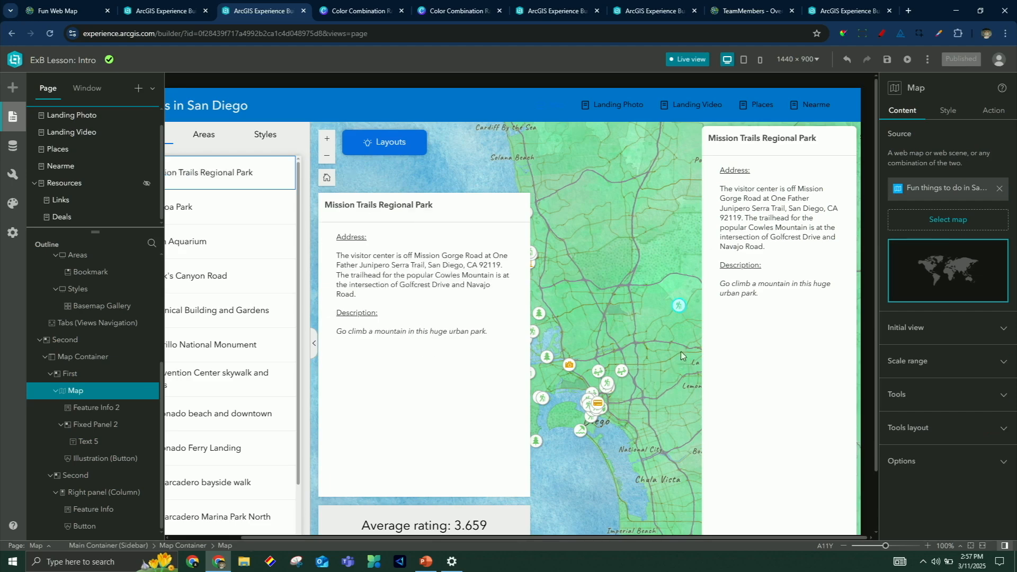
{"action": "left_click", "coordinate": [653, 303]}
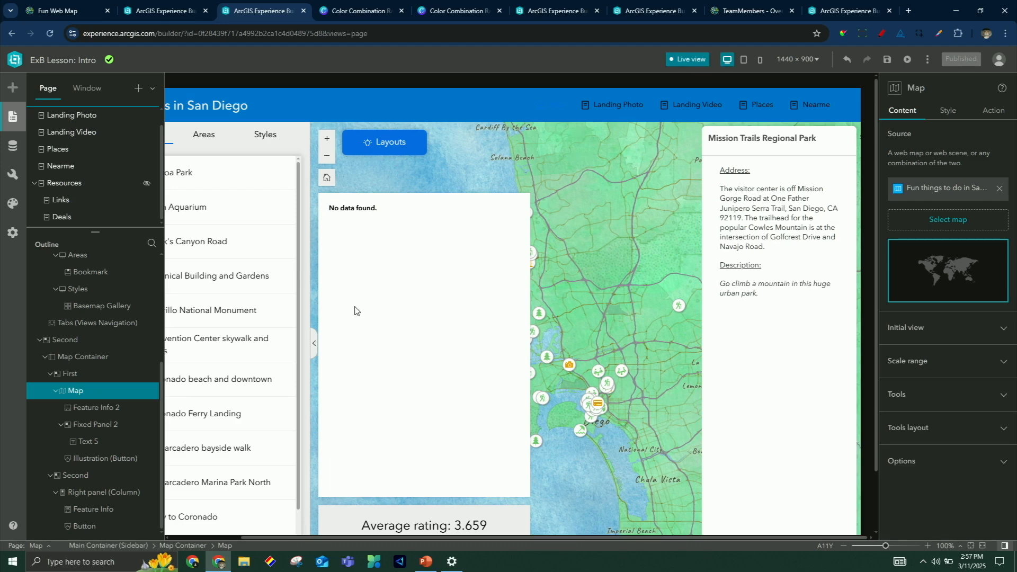
Enable View for empty selection on the Fun layer of the Fun things to do in San Diego web map
{"action": "left_click", "coordinate": [12, 148]}
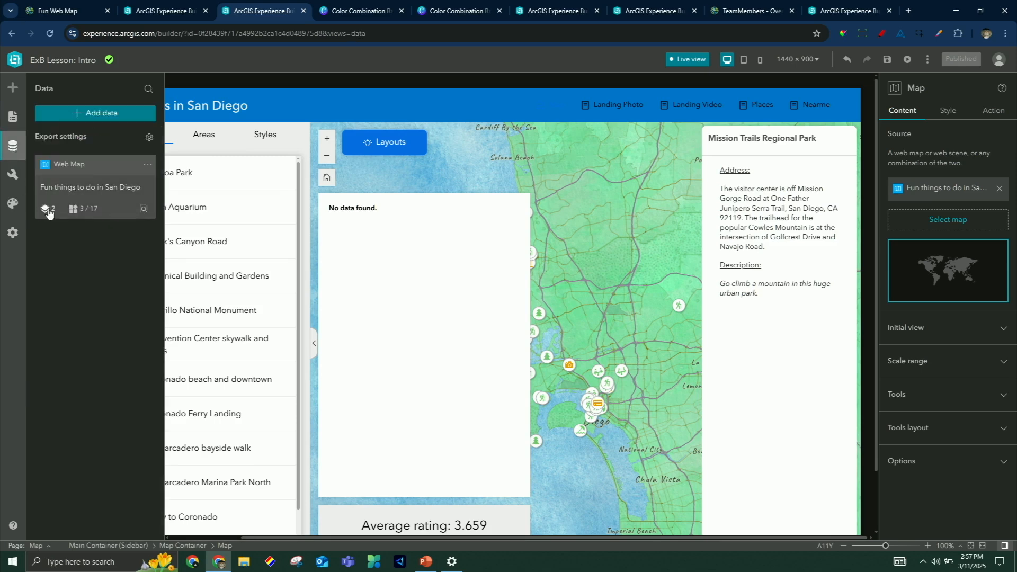
{"action": "left_click", "coordinate": [64, 186]}
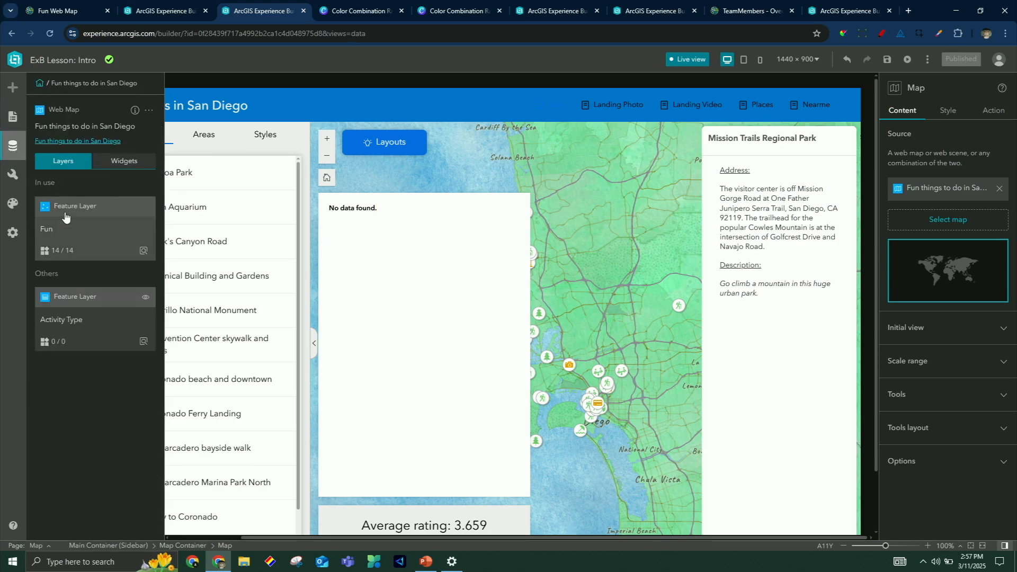
{"action": "left_click", "coordinate": [65, 217]}
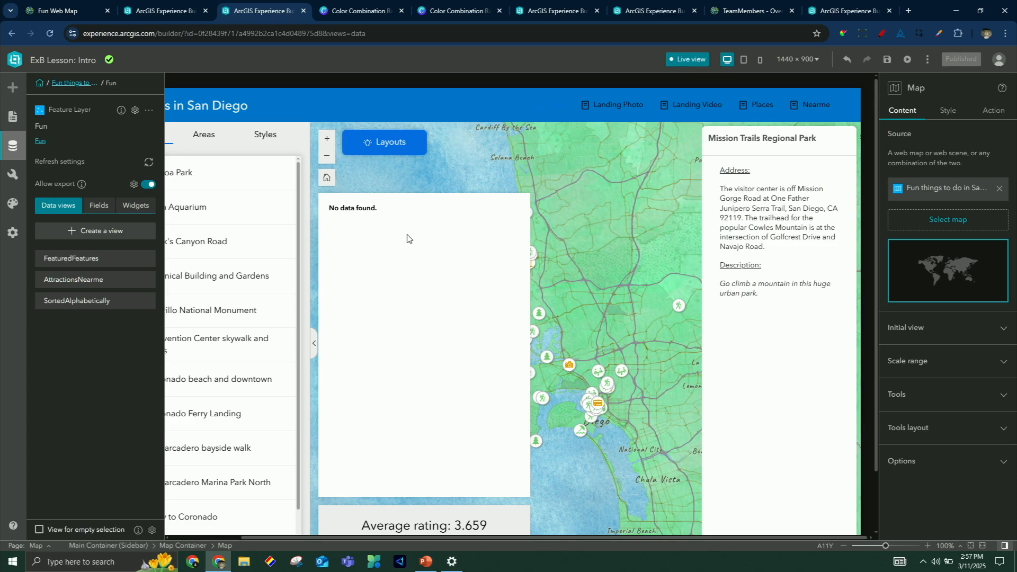
{"action": "left_click", "coordinate": [39, 530]}
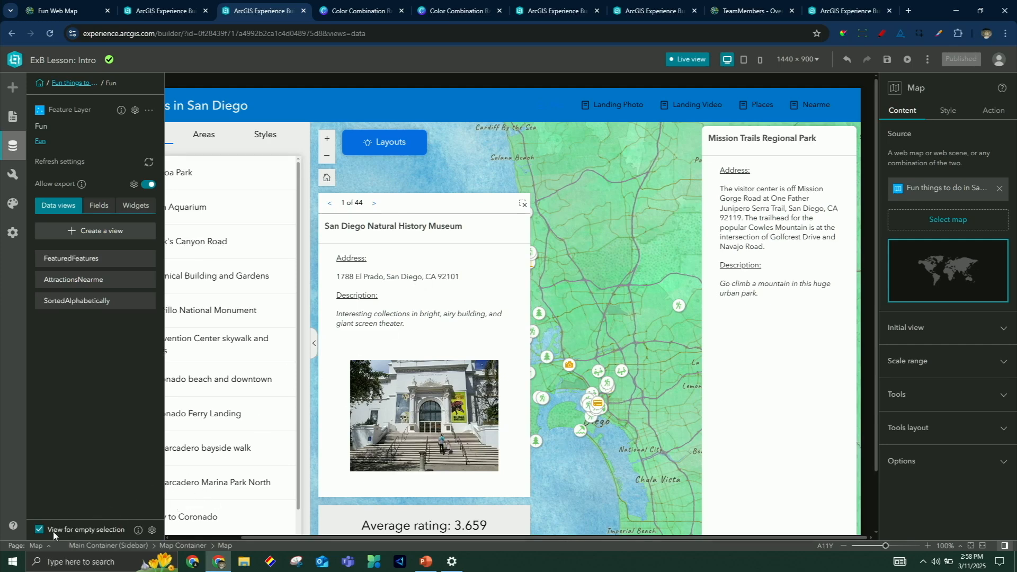
Filter the Fun layer's View for empty selection to features where IS_FEATURED is 1 and apply the changes
{"action": "left_click", "coordinate": [152, 529]}
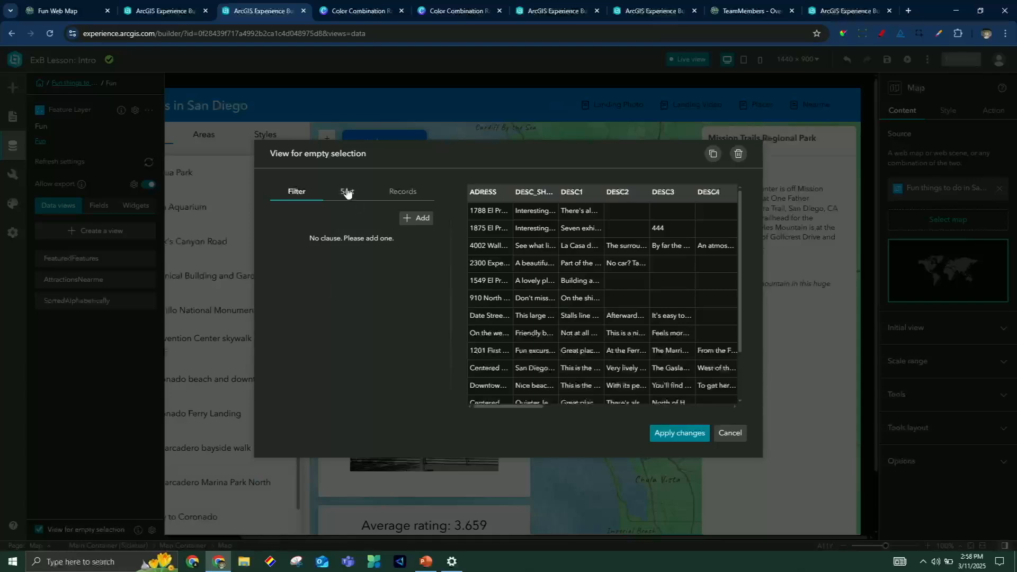
{"action": "left_click", "coordinate": [416, 218]}
{"action": "left_click", "coordinate": [397, 237]}
{"action": "left_click", "coordinate": [335, 261]}
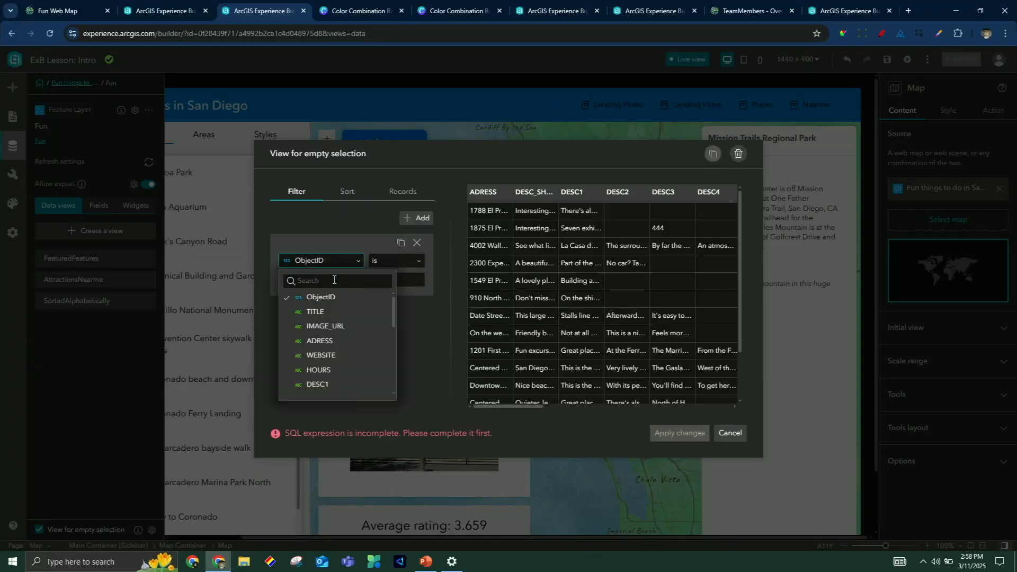
{"action": "scroll", "coordinate": [352, 358], "scroll_direction": "down", "scroll_amount": 3}
{"action": "scroll", "coordinate": [354, 358], "scroll_direction": "down", "scroll_amount": 3}
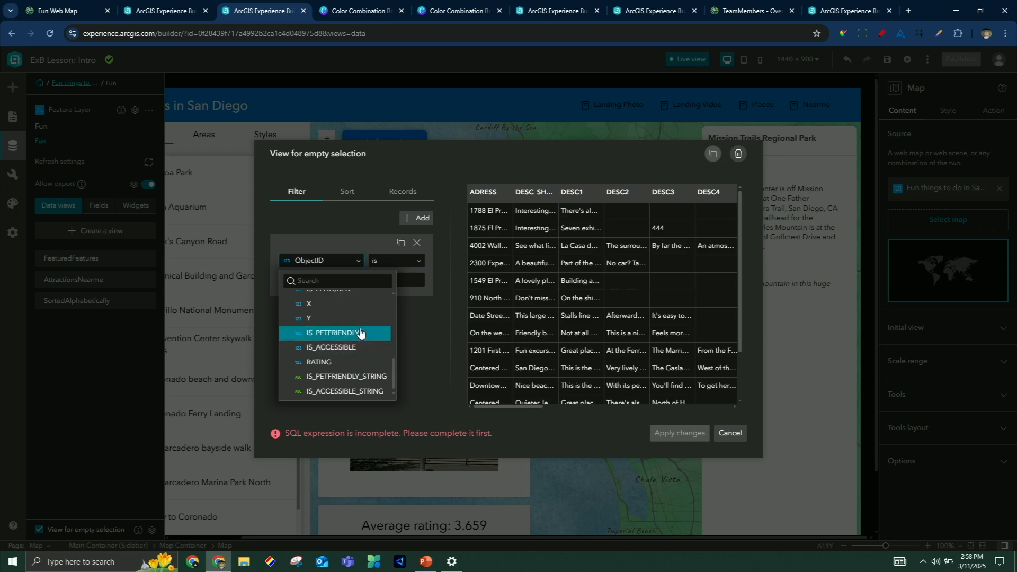
{"action": "scroll", "coordinate": [354, 342], "scroll_direction": "up", "scroll_amount": 3}
{"action": "left_click", "coordinate": [355, 343]}
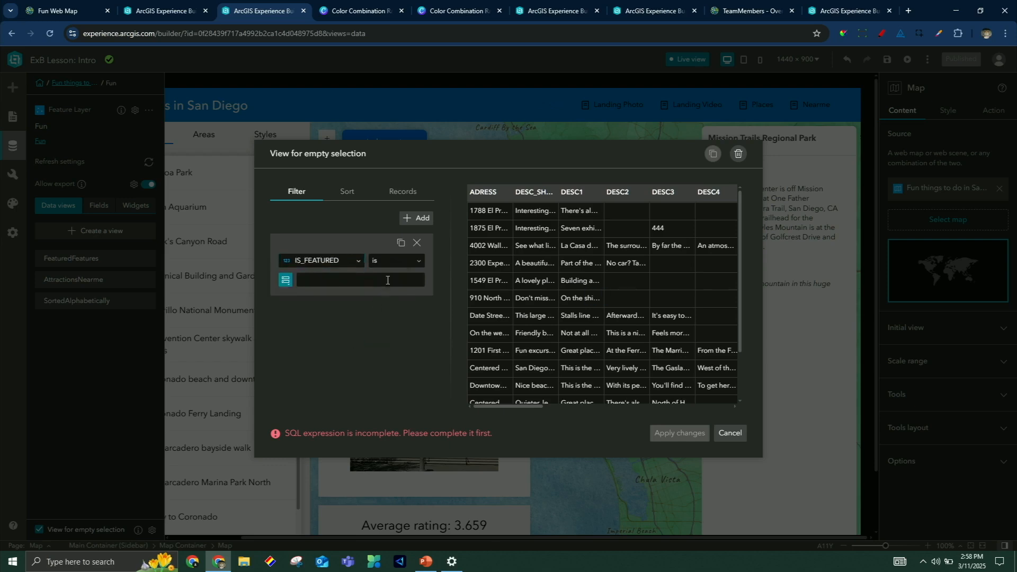
{"action": "left_click", "coordinate": [388, 278]}
{"action": "left_click", "coordinate": [368, 348]}
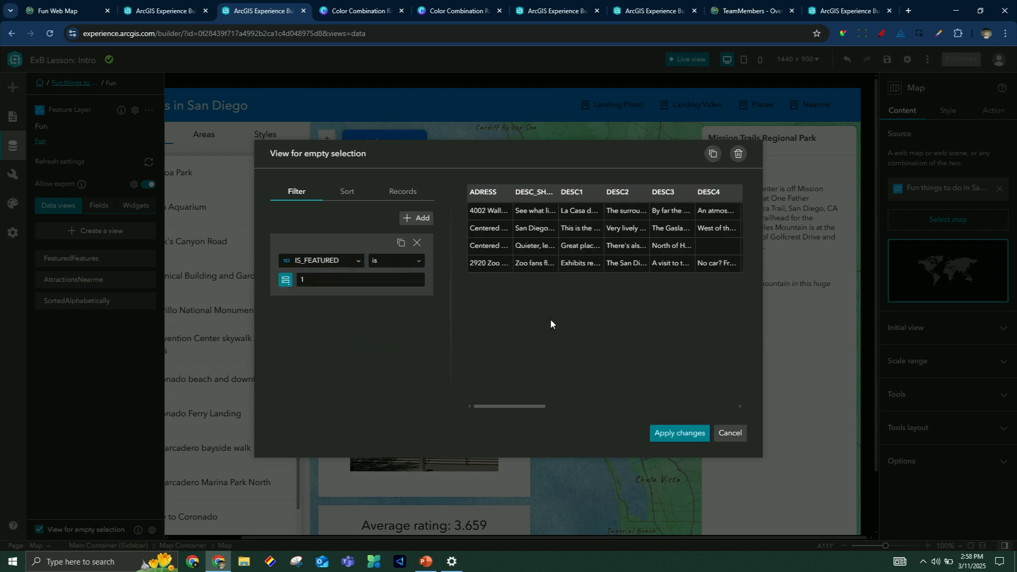
{"action": "left_click", "coordinate": [679, 435]}
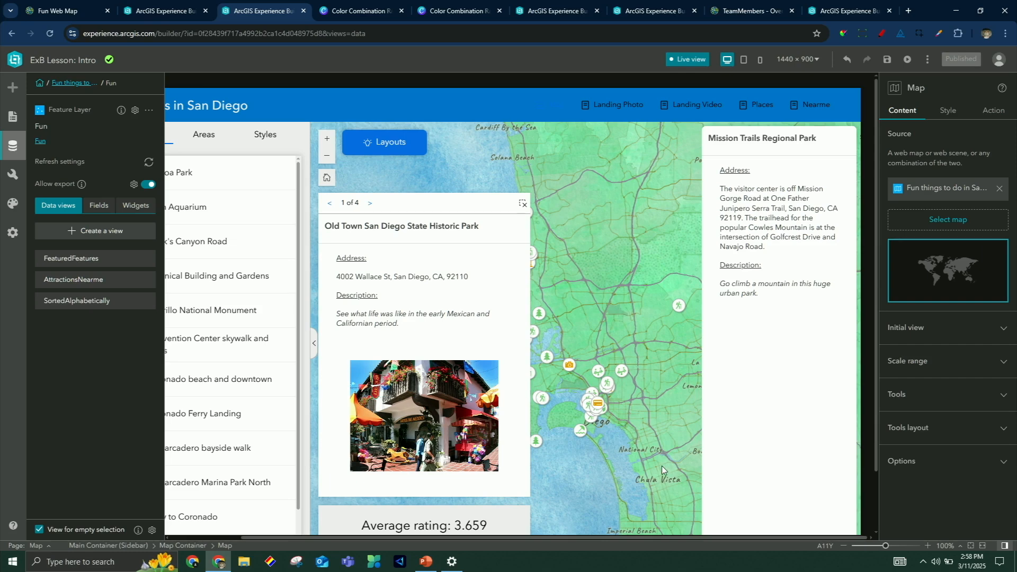
Test the Feature Info panels by selecting the Kate Sessions Neighborhood Park feature on the map
{"action": "left_click", "coordinate": [543, 316]}
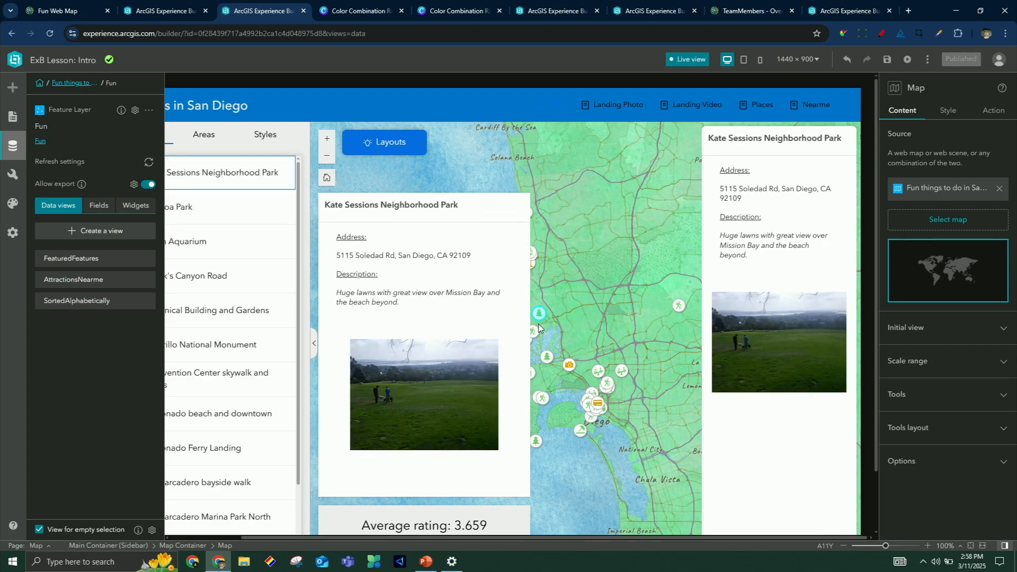
{"action": "scroll", "coordinate": [646, 449], "scroll_direction": "down", "scroll_amount": 3}
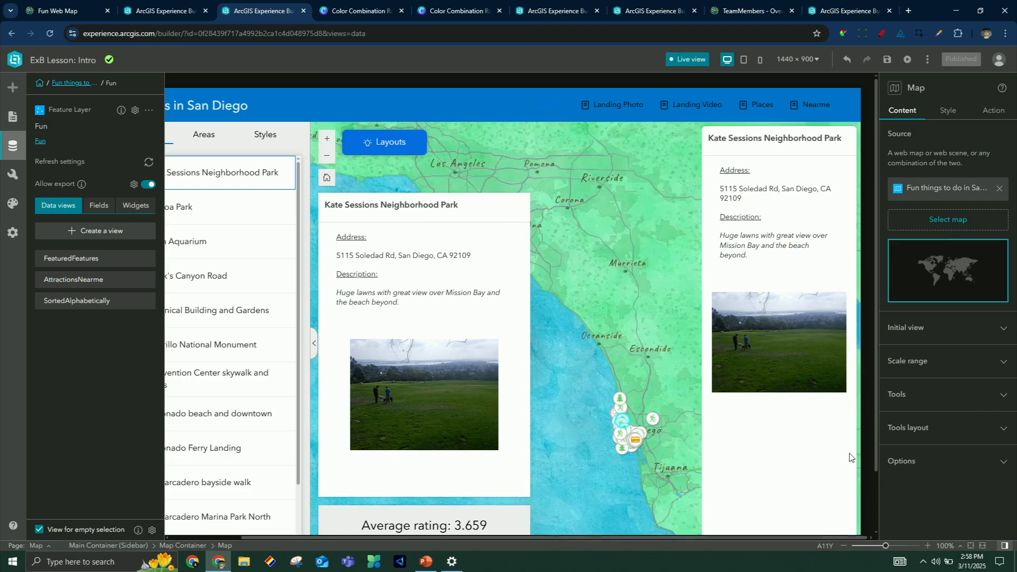
{"action": "scroll", "coordinate": [871, 445], "scroll_direction": "down", "scroll_amount": 2}
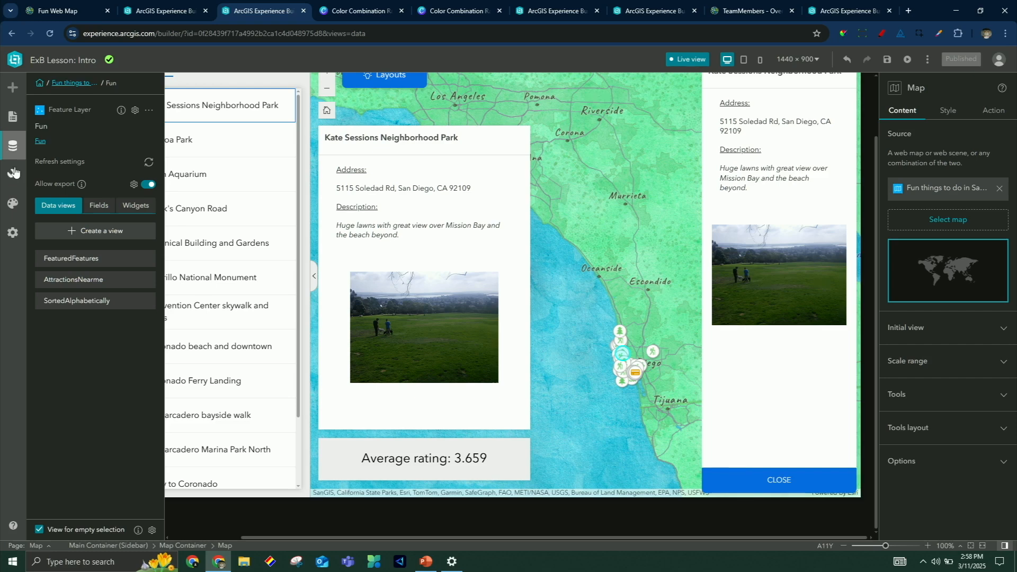
Inspect the Default theme's customization options and its advanced color settings
{"action": "left_click", "coordinate": [13, 205]}
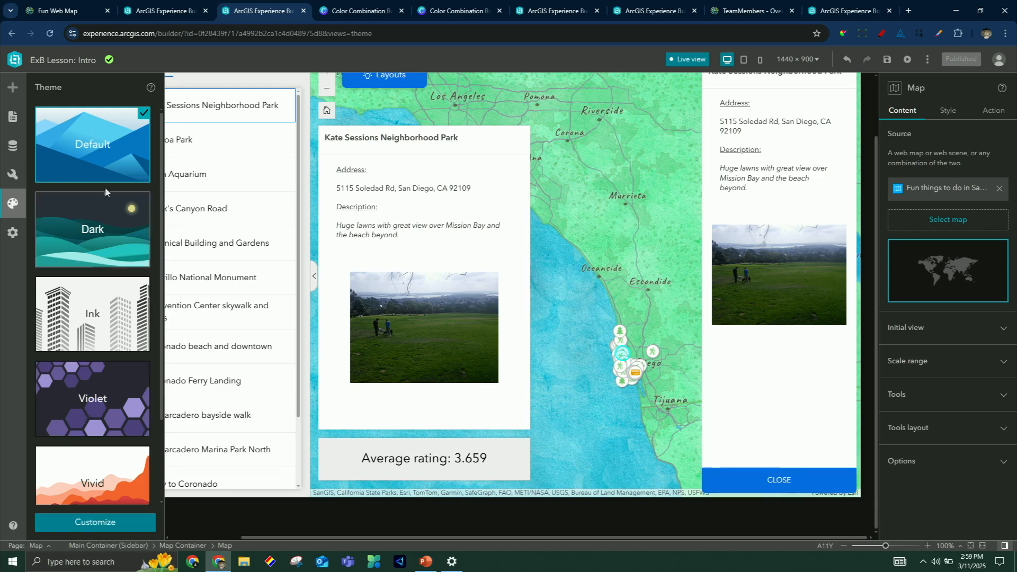
{"action": "left_click", "coordinate": [112, 524]}
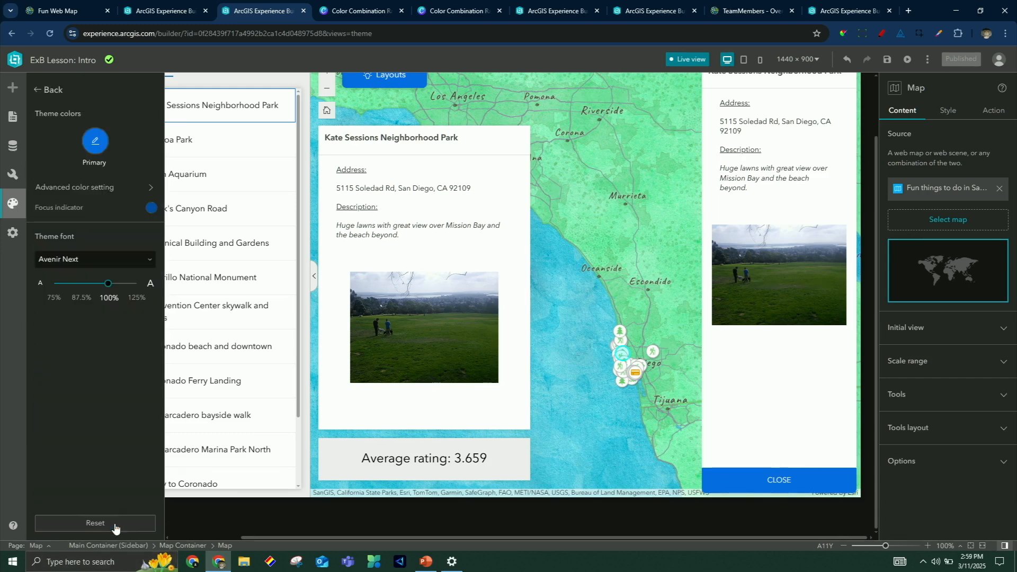
{"action": "left_click", "coordinate": [128, 189]}
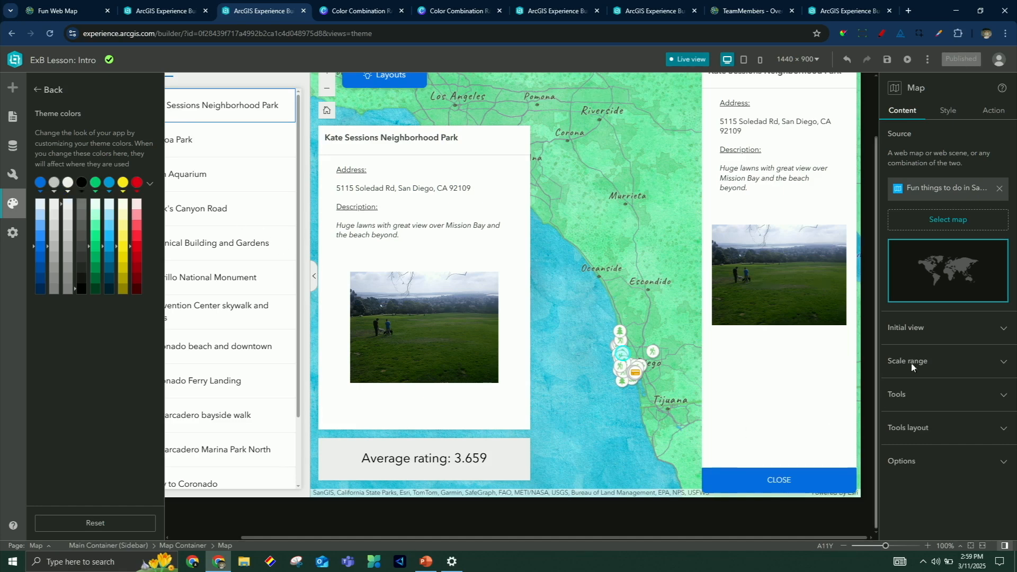
Examine the theme colors offered for the word "Average" in the rating text and view Canva's Ramp It Up palette
{"action": "left_click", "coordinate": [505, 461]}
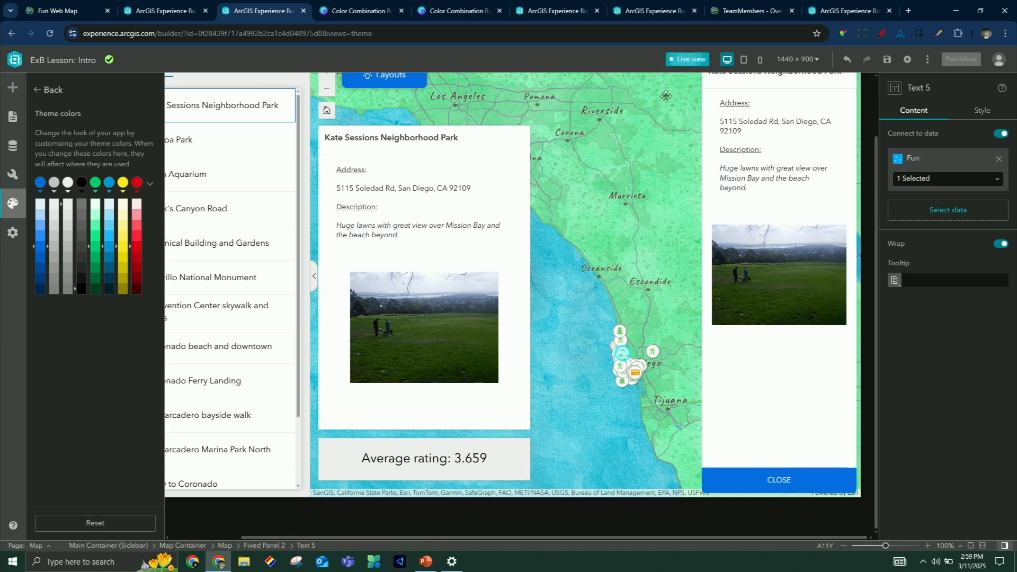
{"action": "double_click", "coordinate": [424, 460]}
{"action": "double_click", "coordinate": [415, 451]}
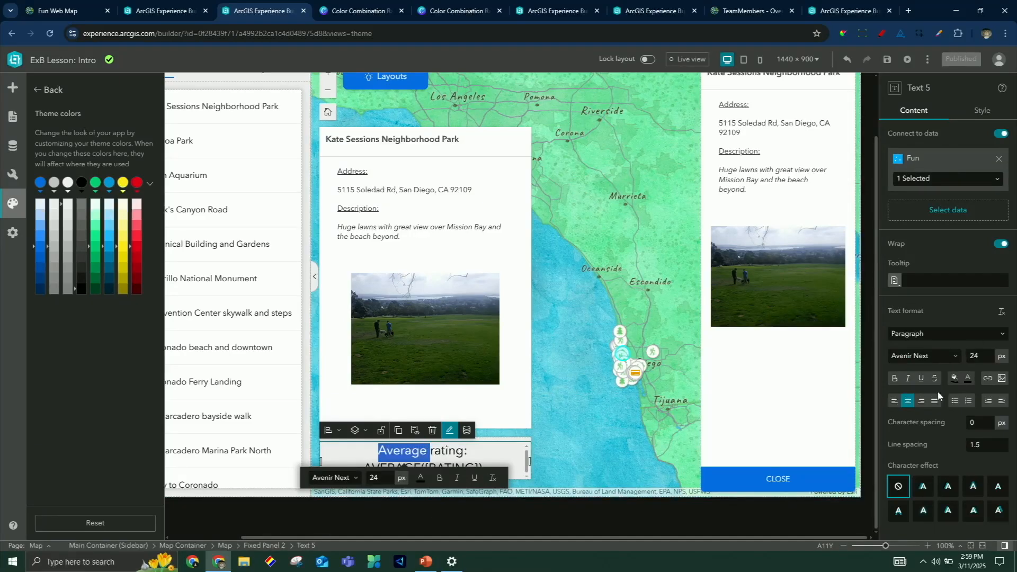
{"action": "left_click", "coordinate": [963, 380]}
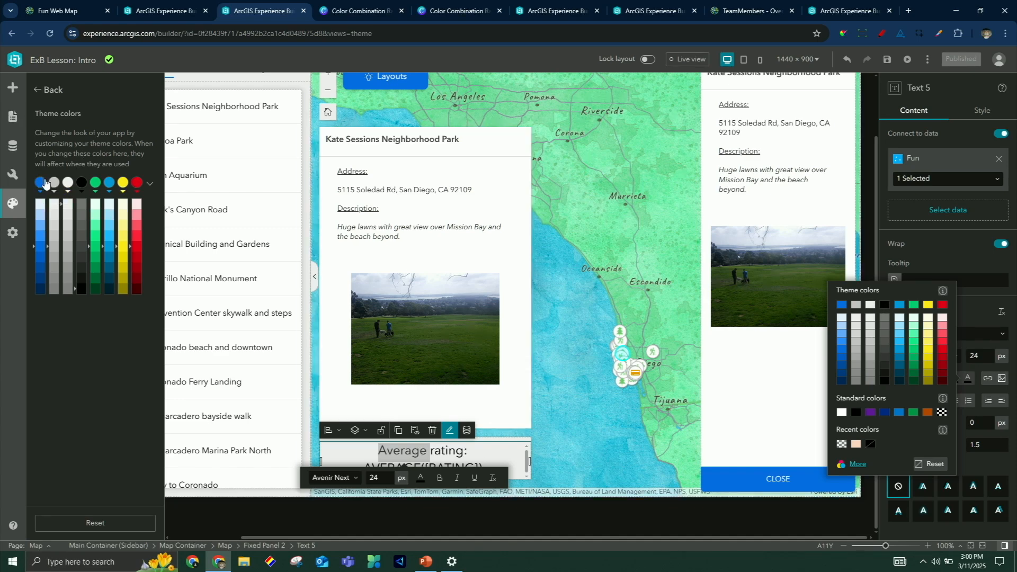
{"action": "left_click", "coordinate": [456, 10]}
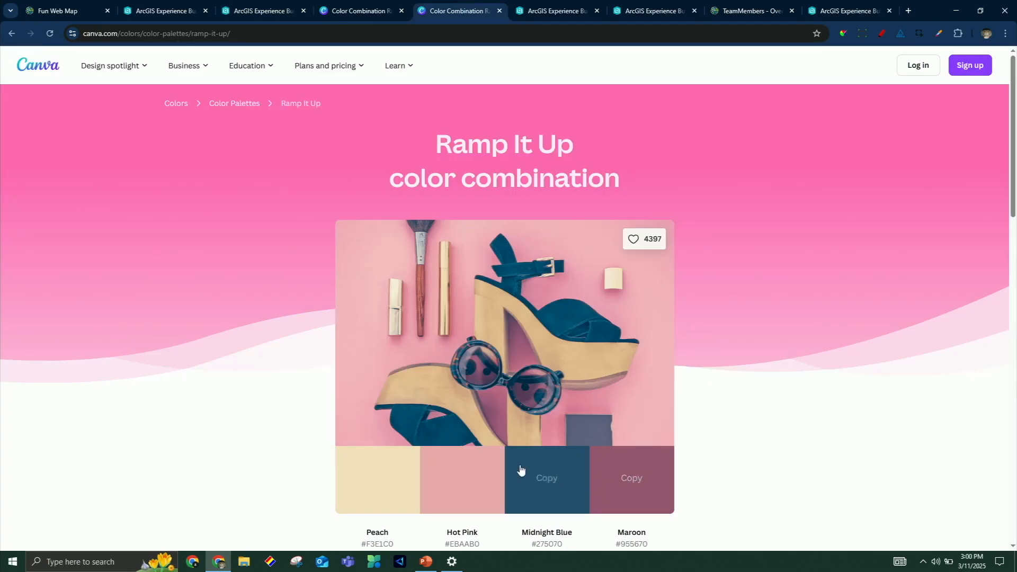
{"action": "left_click", "coordinate": [265, 10]}
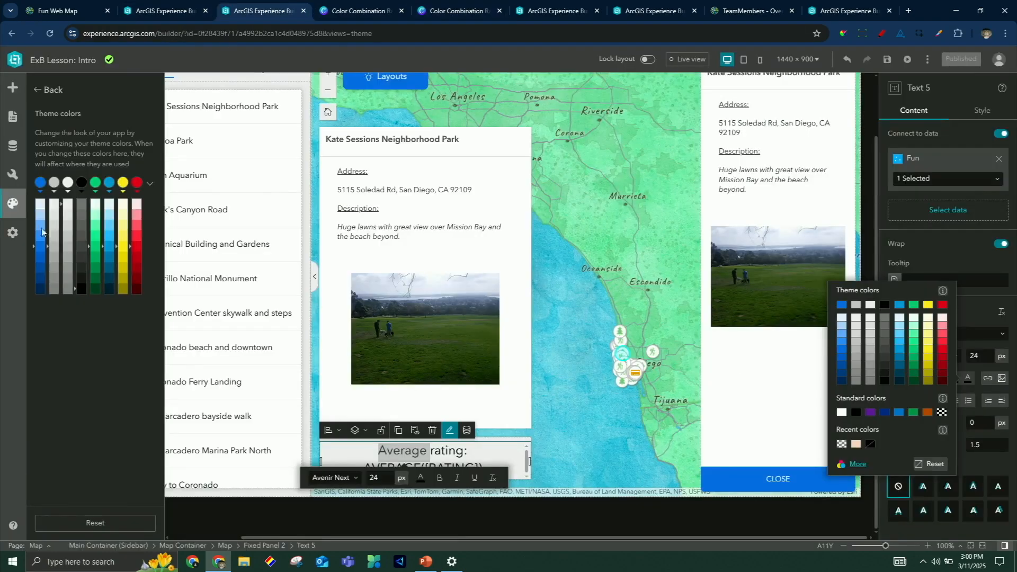
Apply the Dark theme to the app
{"action": "left_click", "coordinate": [48, 90]}
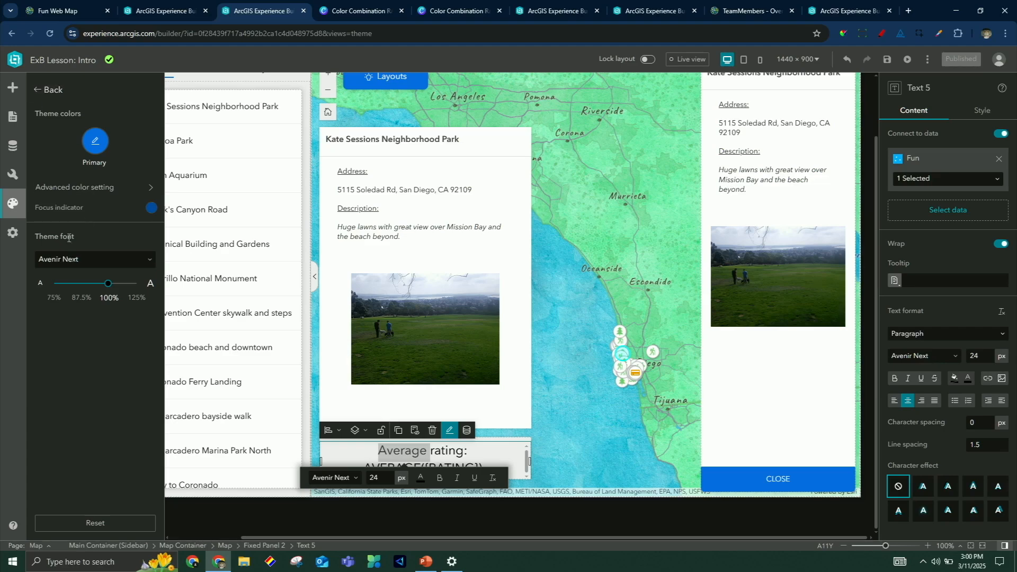
{"action": "left_click", "coordinate": [48, 98]}
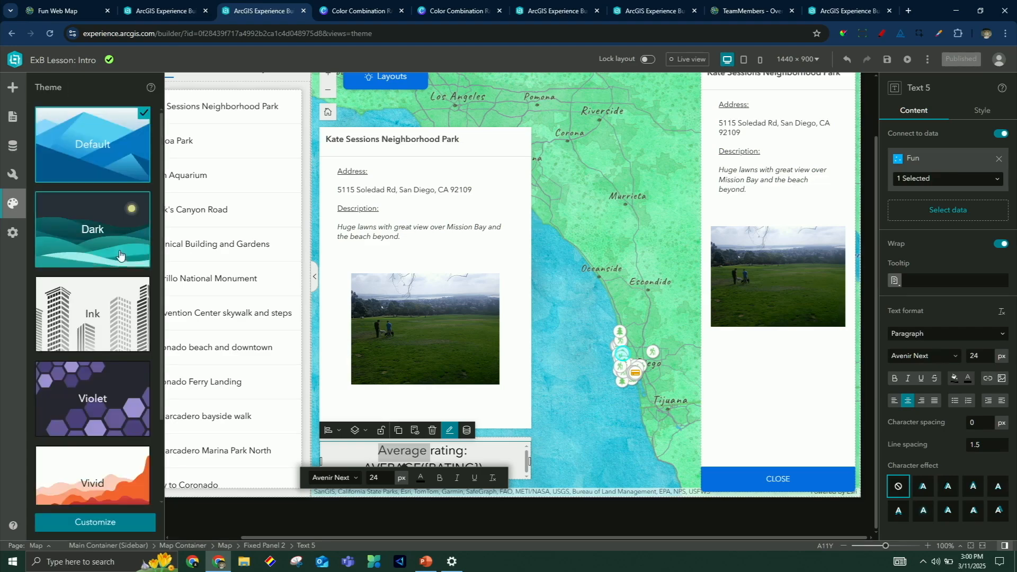
{"action": "left_click", "coordinate": [129, 268]}
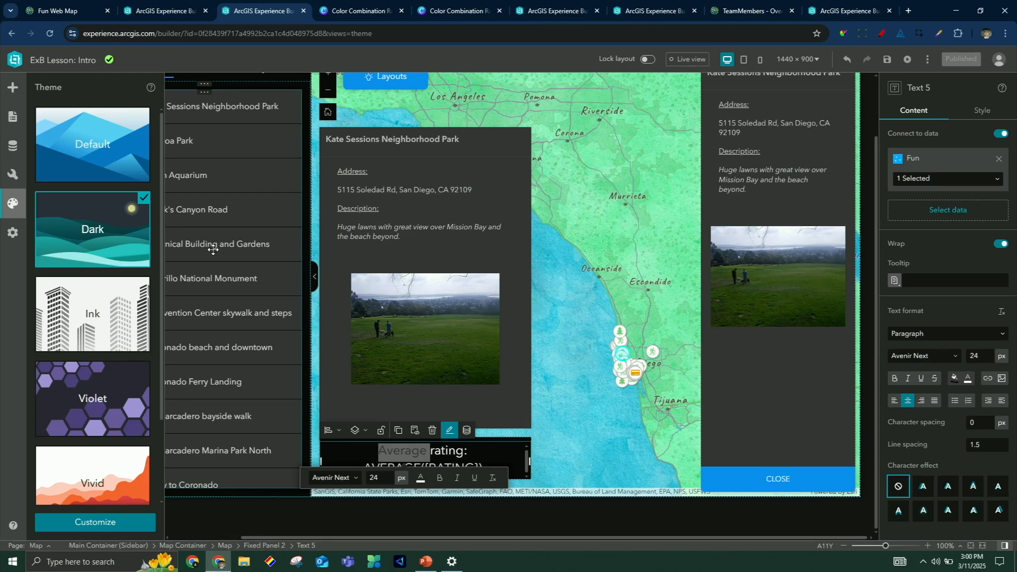
{"action": "scroll", "coordinate": [248, 267], "scroll_direction": "up", "scroll_amount": 1}
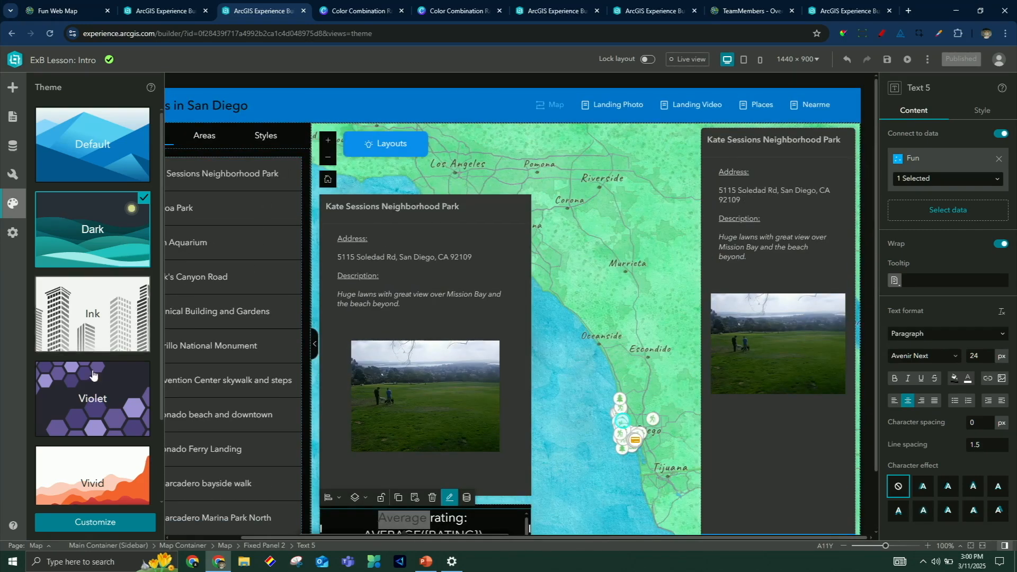
Set the theme's Light color to Midnight Blue #275070 from Canva's Ramp It Up palette in the advanced color settings
{"action": "left_click", "coordinate": [98, 524]}
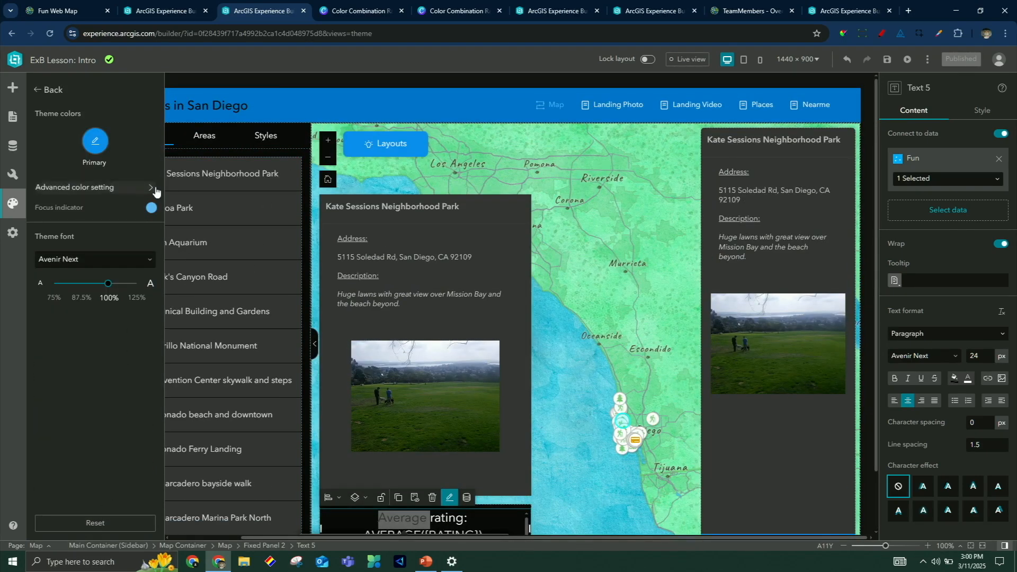
{"action": "left_click", "coordinate": [151, 188]}
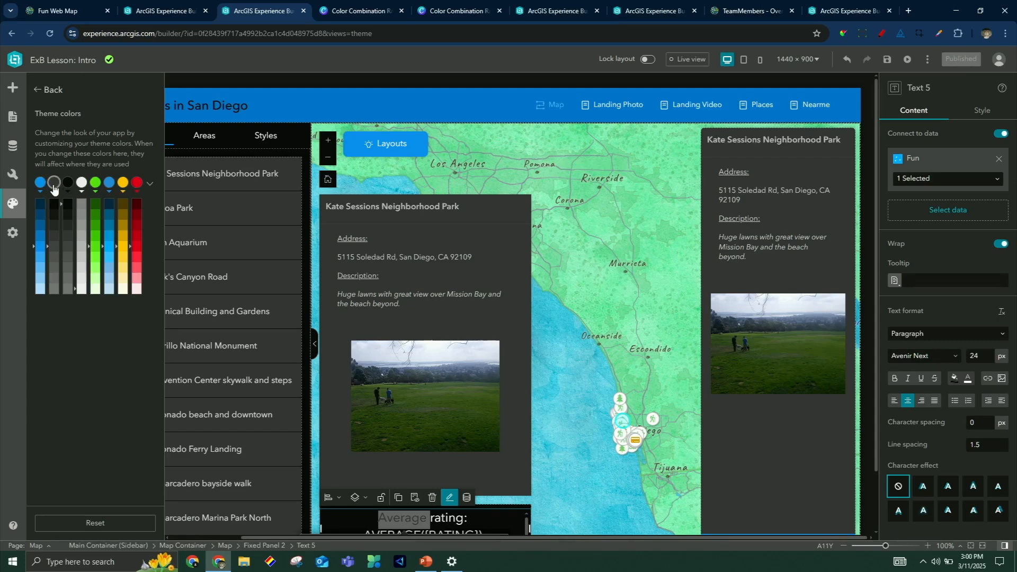
{"action": "left_click", "coordinate": [447, 11]}
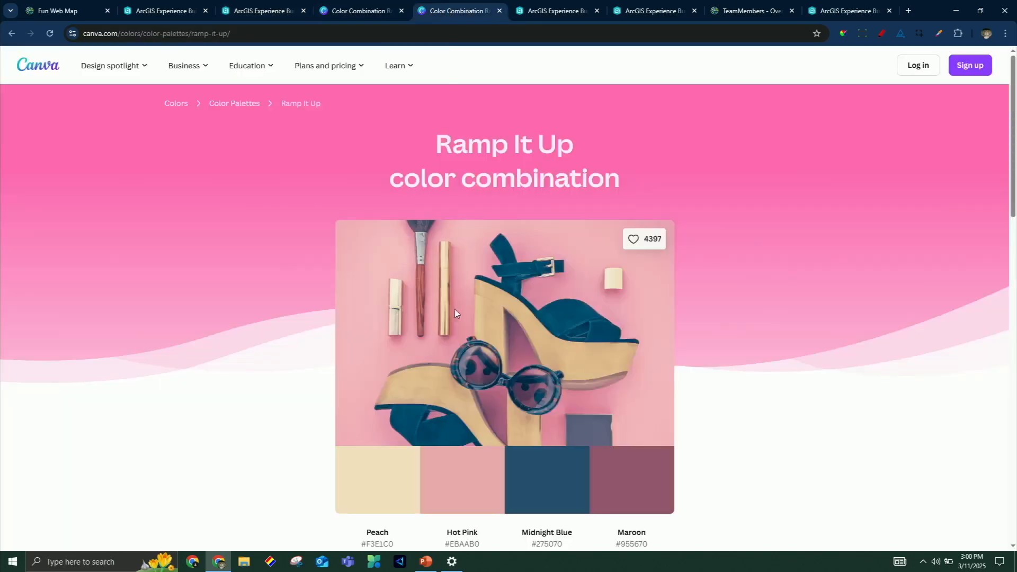
{"action": "left_click", "coordinate": [264, 10]}
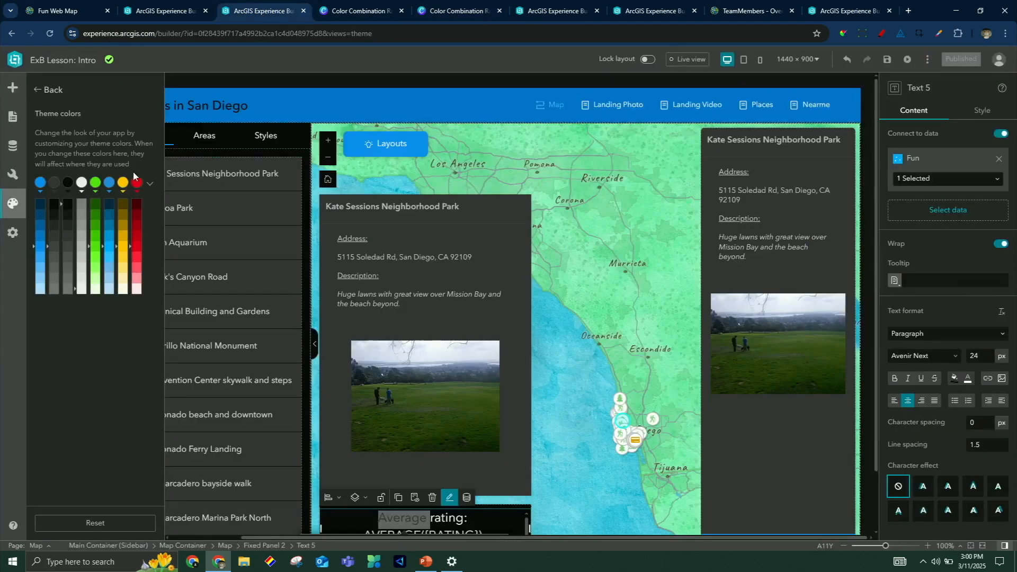
{"action": "left_click", "coordinate": [69, 185]}
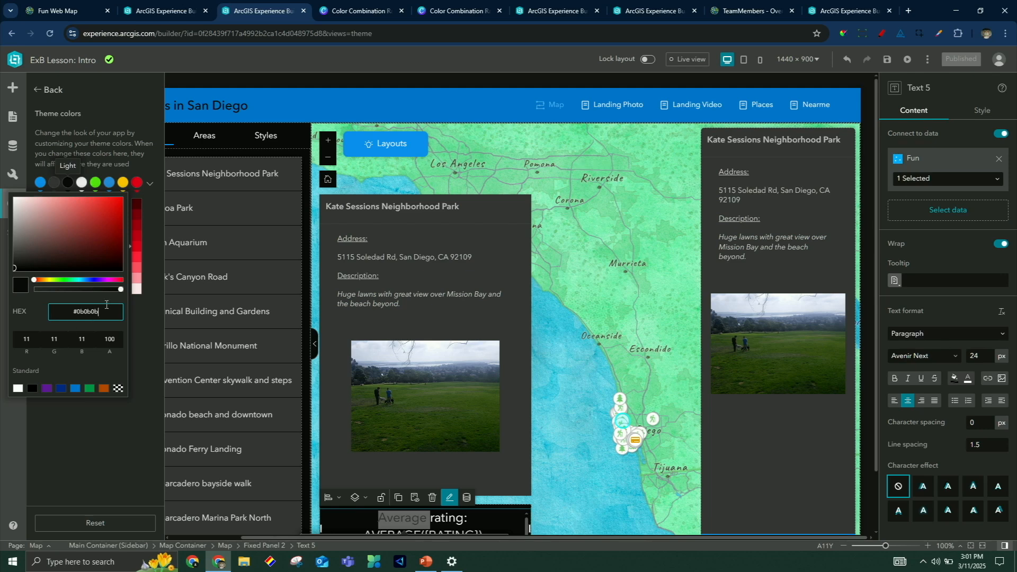
{"action": "key", "text": "ctrl+a"}
{"action": "type", "text": "#275070"}
{"action": "key", "text": "Return"}
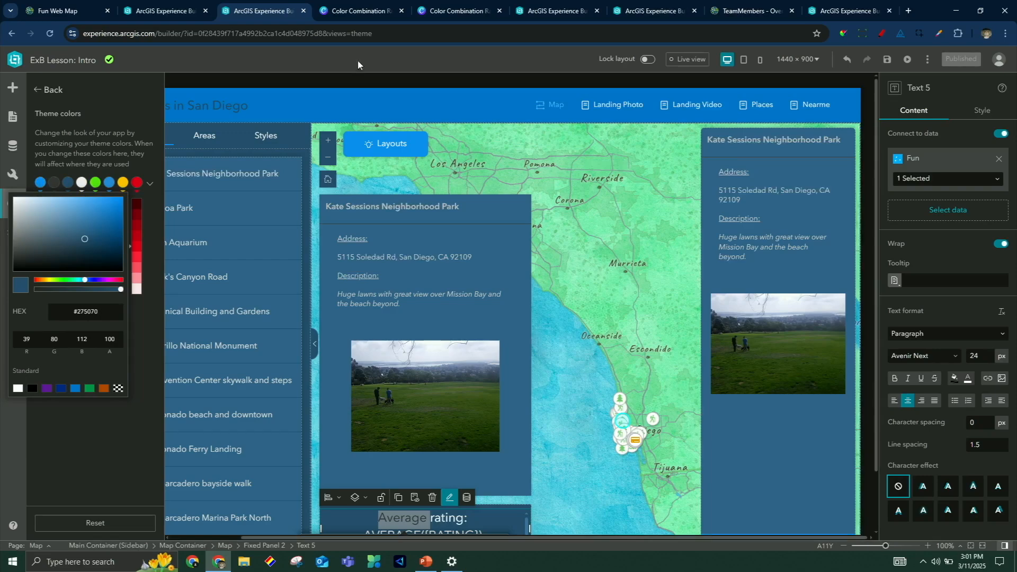
Set the theme's Primary color to Peach #F3E1C0 from Canva's Ramp It Up palette
{"action": "left_click", "coordinate": [433, 7]}
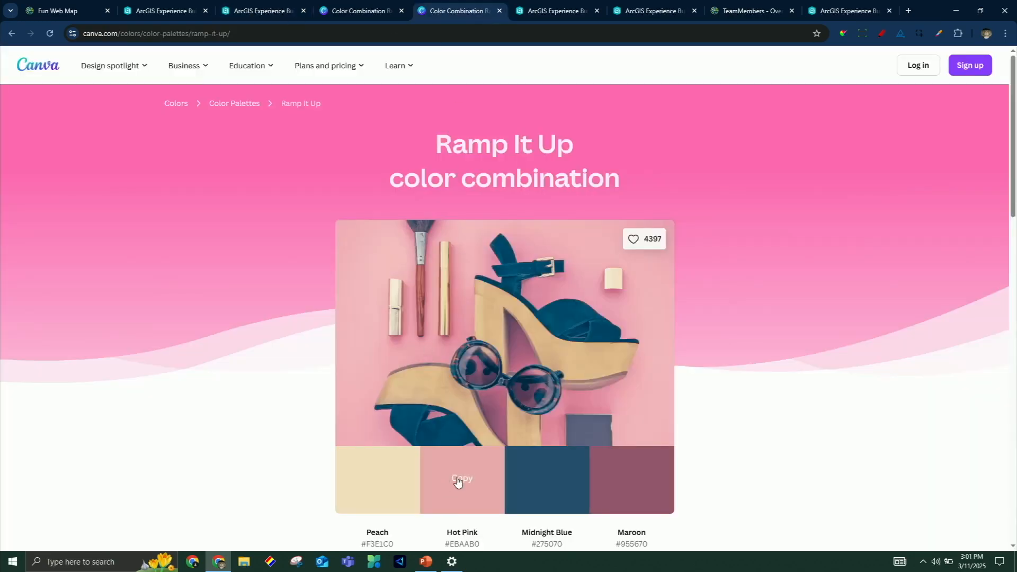
{"action": "left_click", "coordinate": [255, 12]}
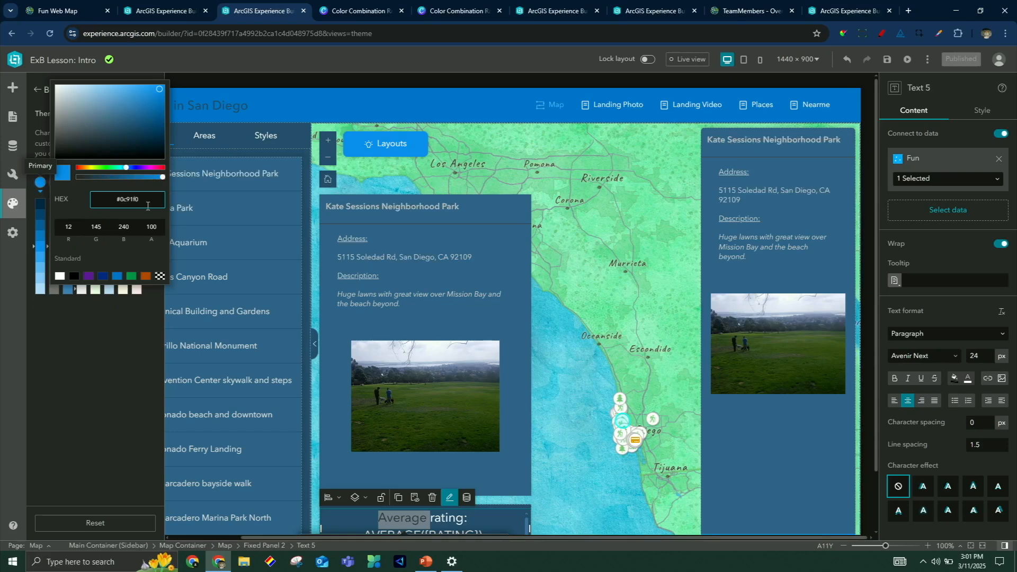
{"action": "left_click_drag", "start_coordinate": [140, 201], "coordinate": [94, 199]}
{"action": "type", "text": "#F3E1C0"}
{"action": "left_click", "coordinate": [108, 187]}
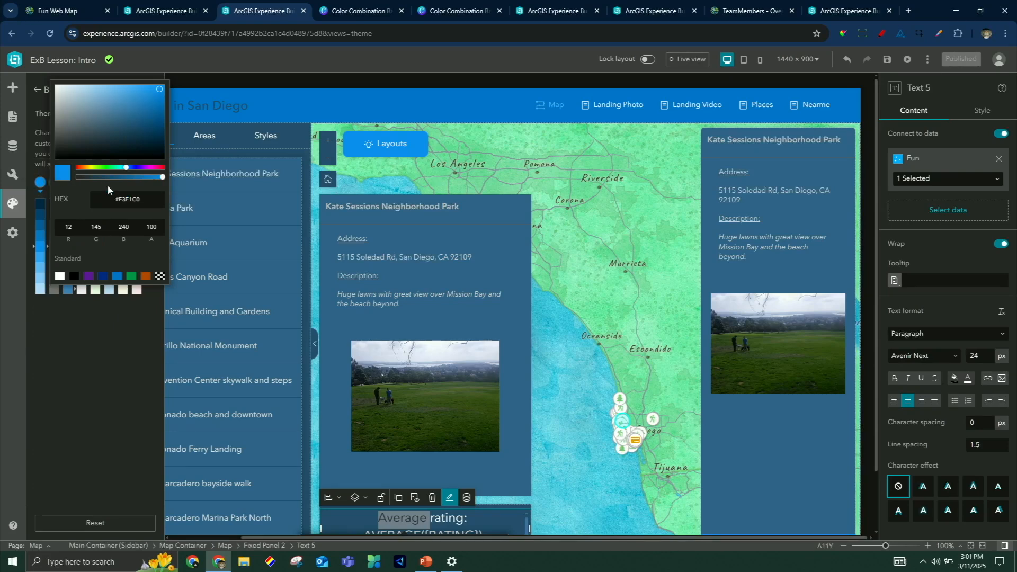
Change the Layouts button's default text color to the Light theme color #275070
{"action": "left_click", "coordinate": [395, 150]}
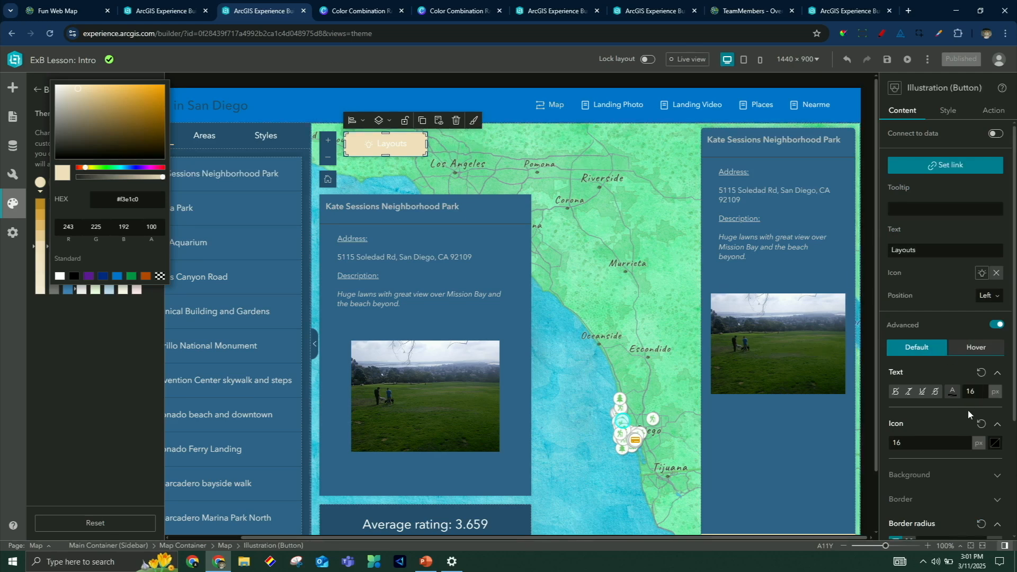
{"action": "left_click", "coordinate": [952, 393]}
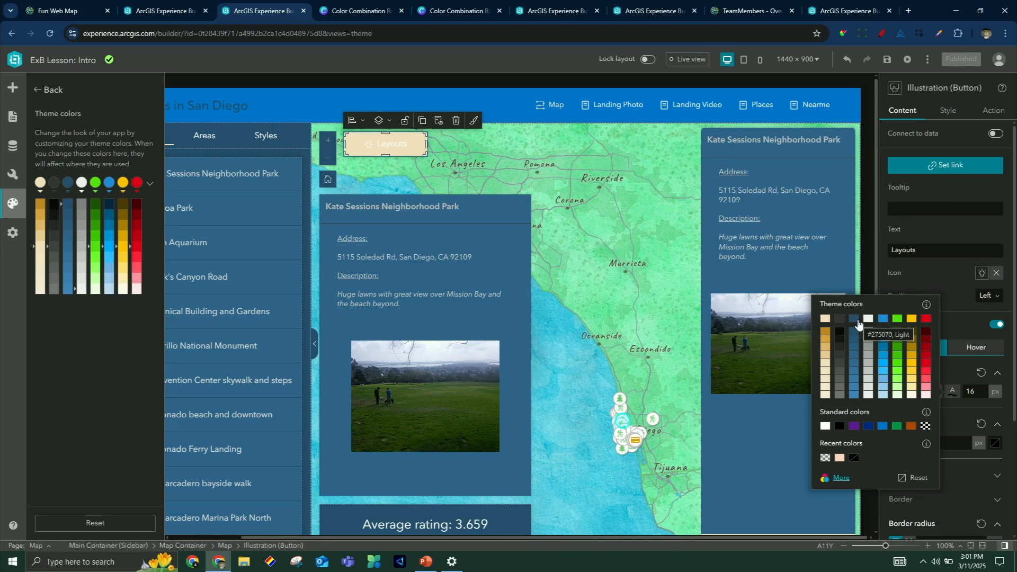
{"action": "left_click", "coordinate": [858, 322]}
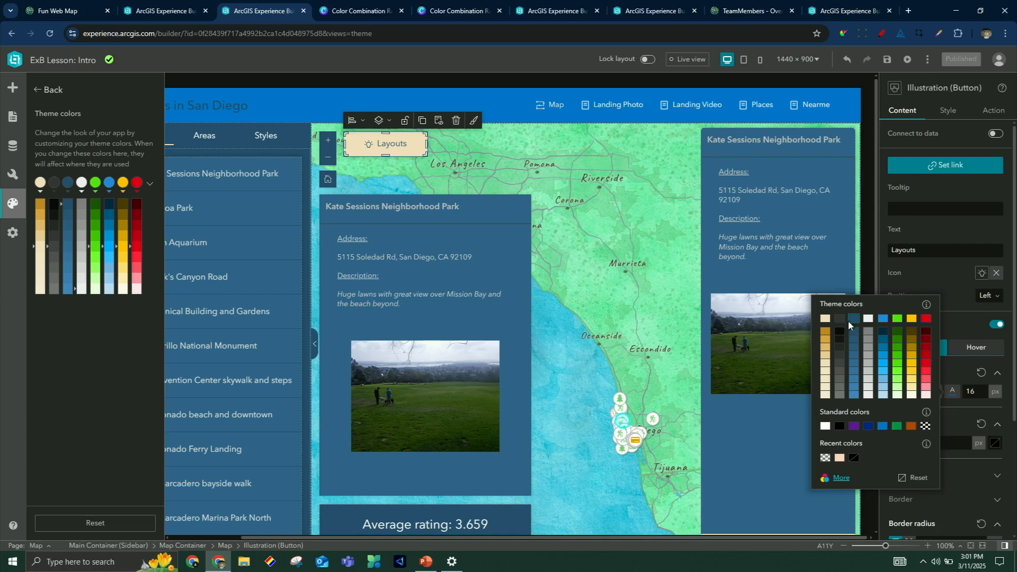
{"action": "left_click", "coordinate": [962, 461]}
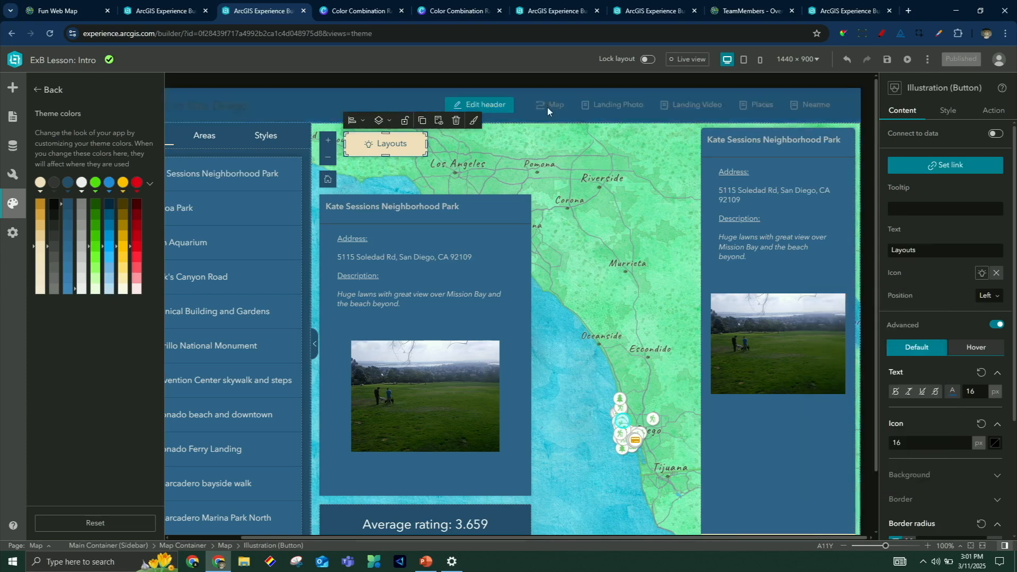
Leave the theme color settings and inspect the embedded video's source URL and refresh settings on the Landing Video page
{"action": "left_click", "coordinate": [254, 84]}
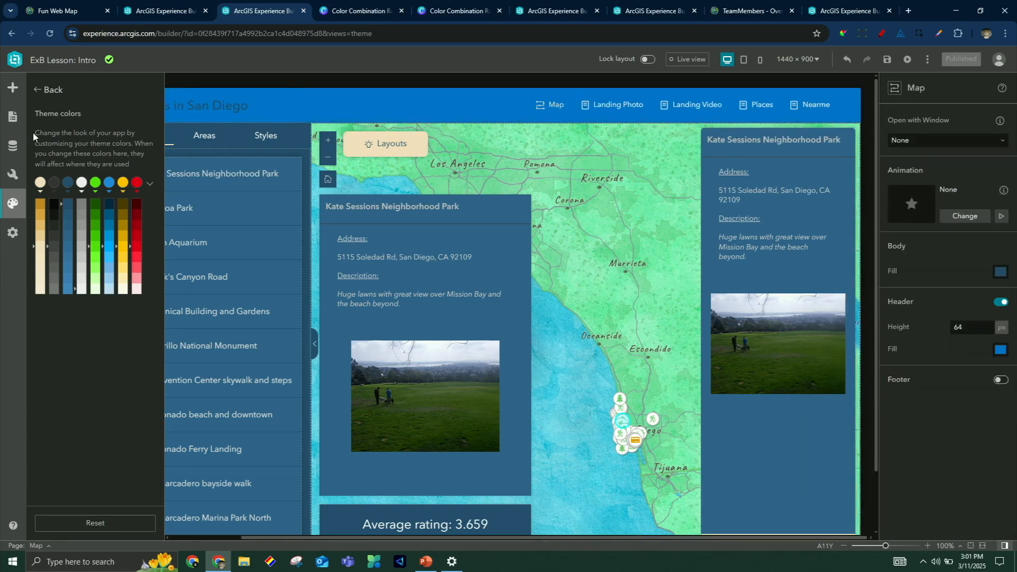
{"action": "left_click", "coordinate": [49, 90]}
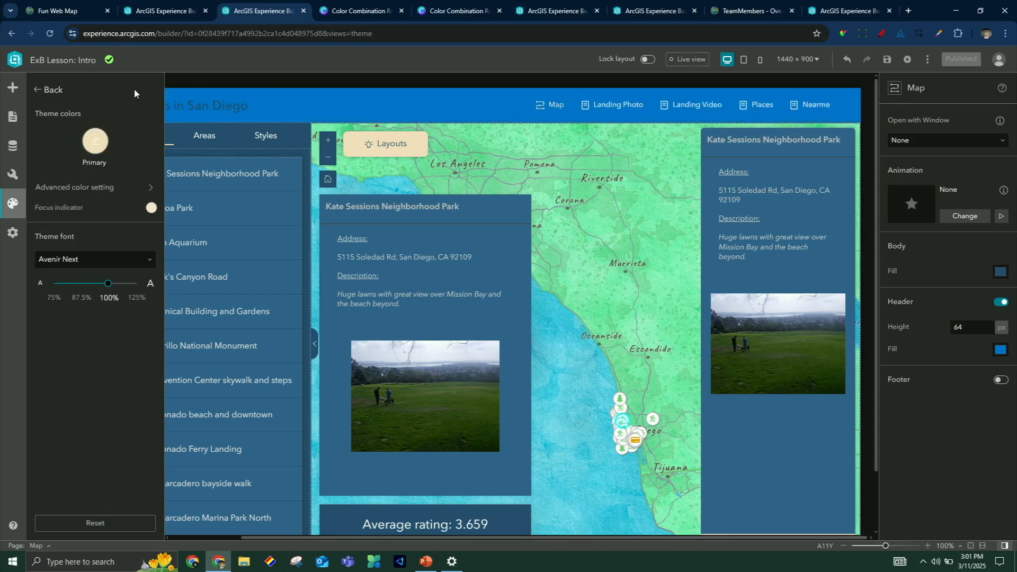
{"action": "left_click", "coordinate": [46, 89]}
{"action": "left_click", "coordinate": [6, 115]}
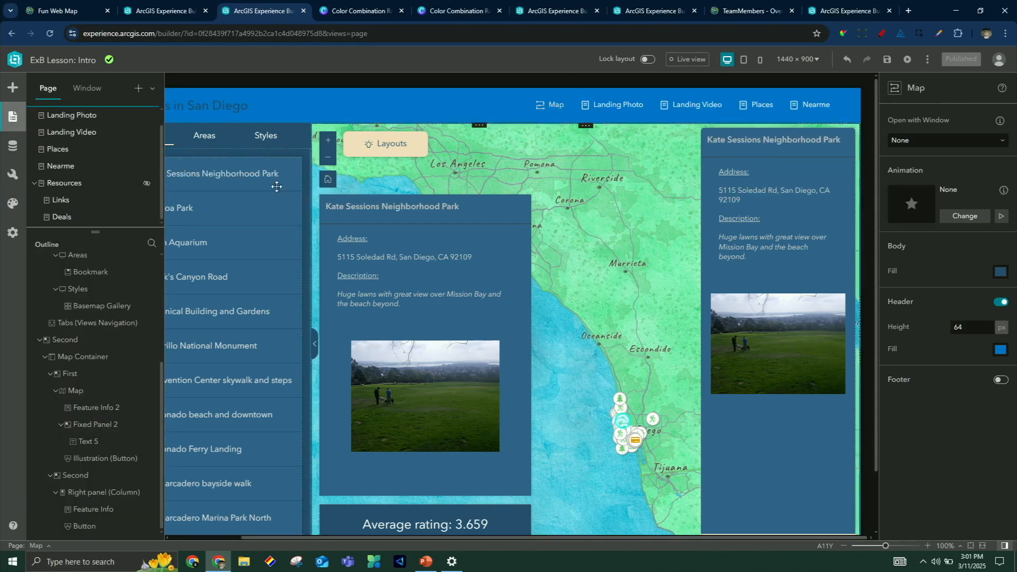
{"action": "left_click", "coordinate": [74, 132]}
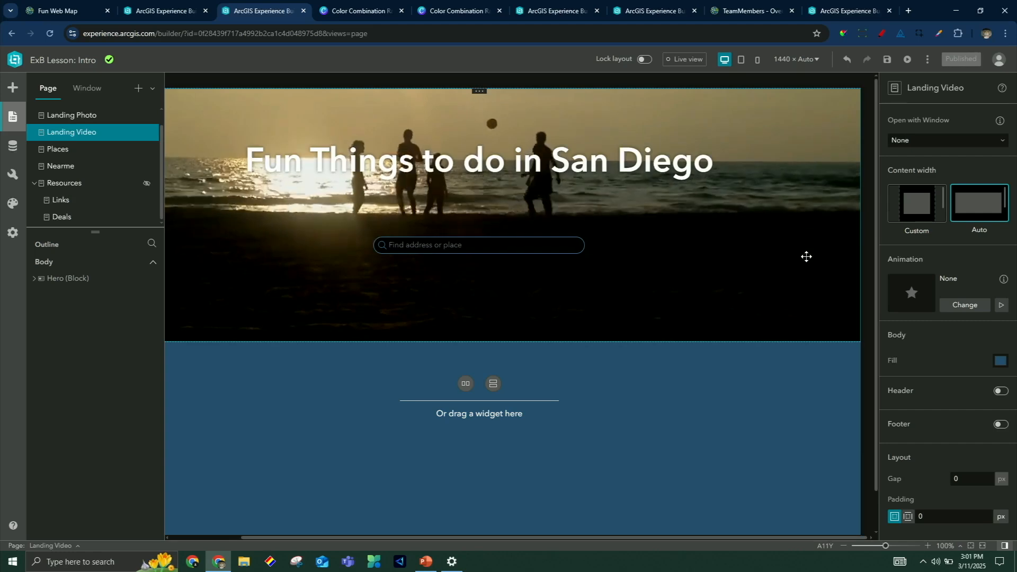
{"action": "left_click", "coordinate": [804, 220]}
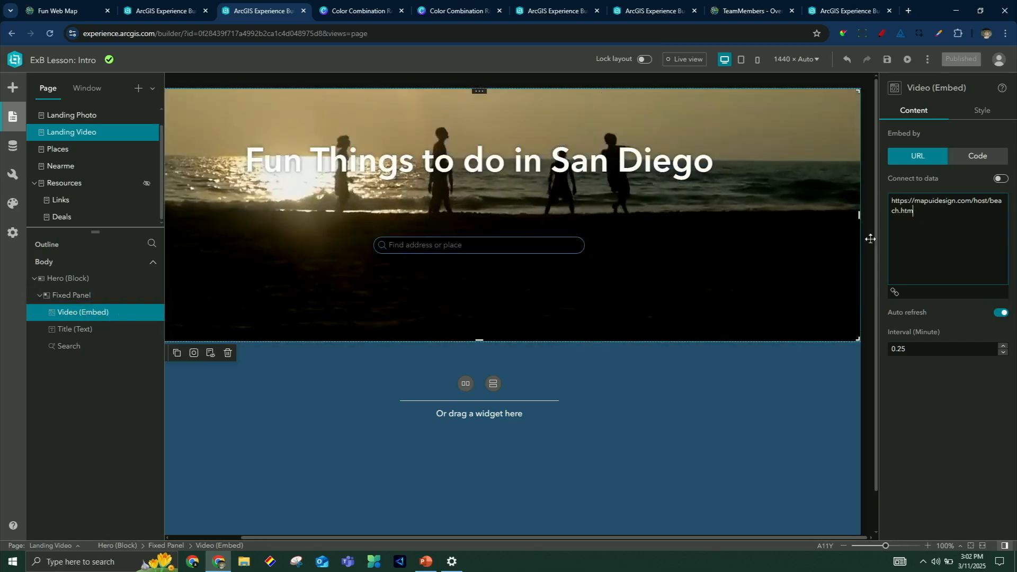
{"action": "left_click", "coordinate": [928, 225]}
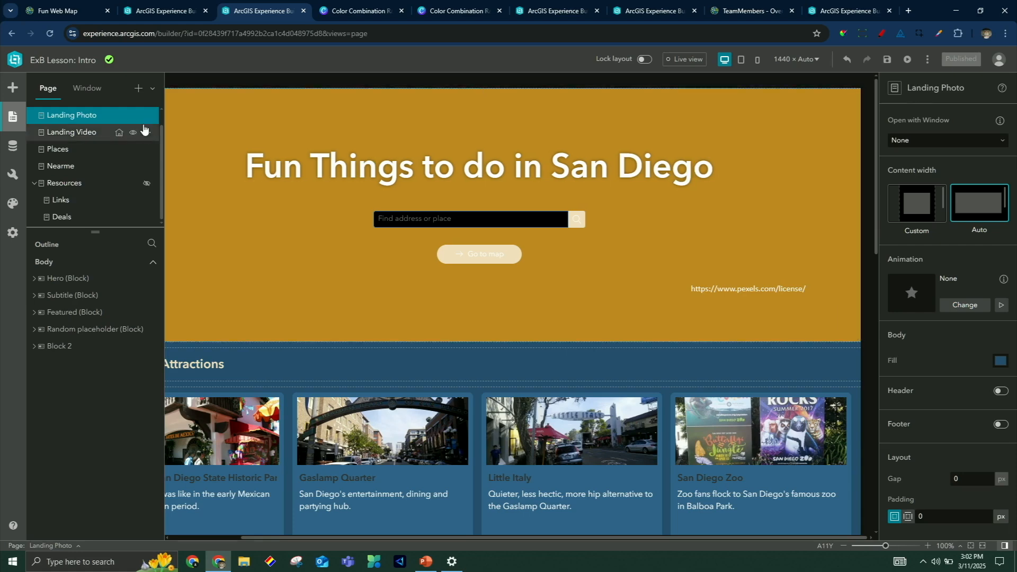
Add a new scrolling page based on the Seeker template
{"action": "left_click", "coordinate": [138, 88]}
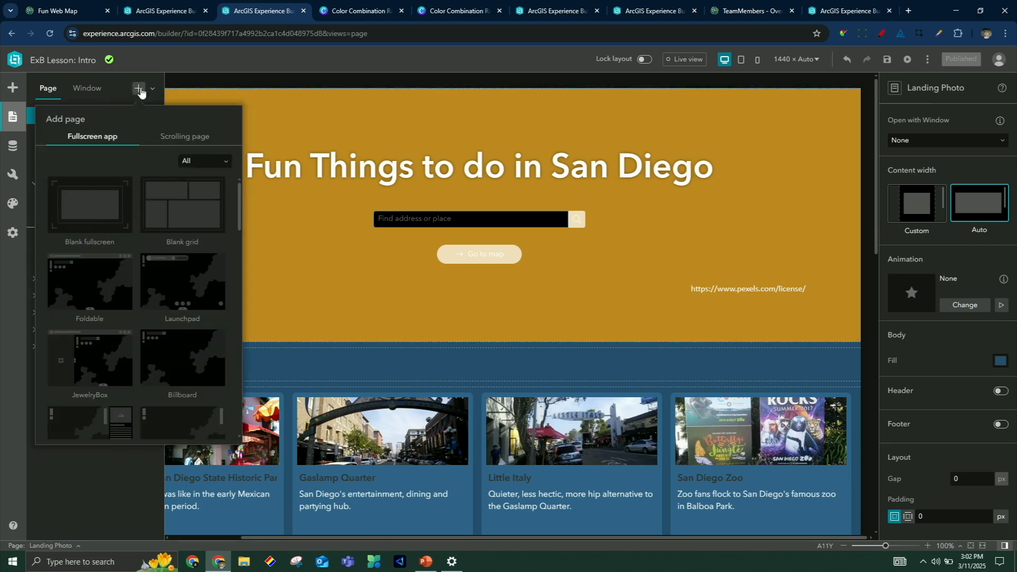
{"action": "left_click", "coordinate": [177, 137]}
{"action": "scroll", "coordinate": [182, 276], "scroll_direction": "down", "scroll_amount": 5}
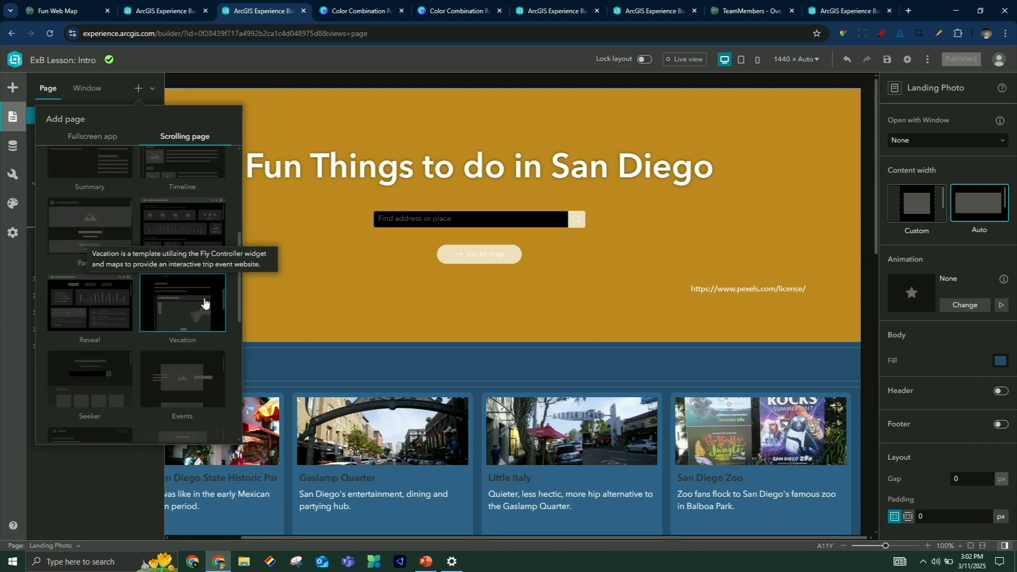
{"action": "scroll", "coordinate": [183, 304], "scroll_direction": "down", "scroll_amount": 1}
{"action": "left_click", "coordinate": [90, 316]}
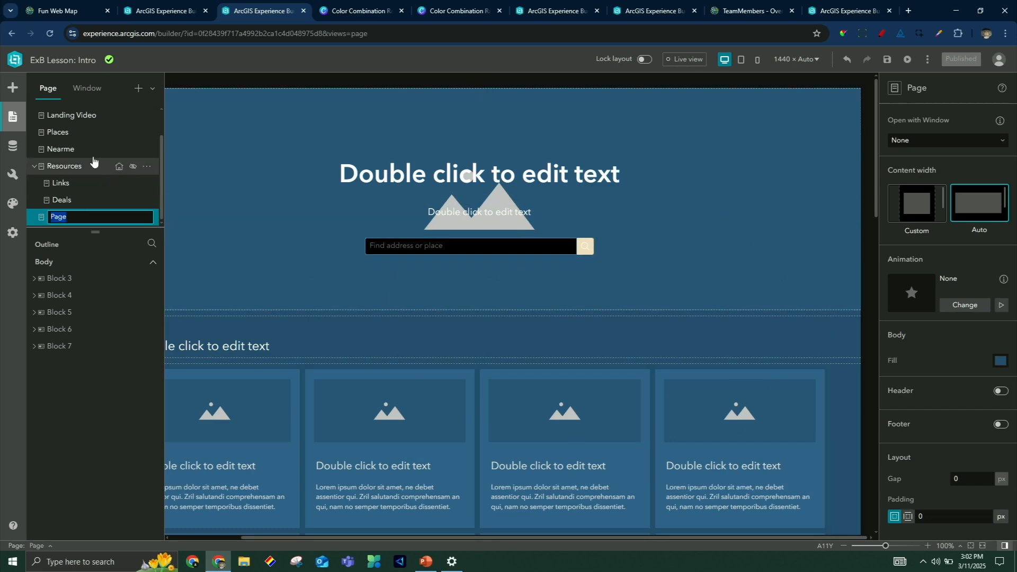
Open the Landing Photo page and select the column inside its Hero block to view its layout settings
{"action": "scroll", "coordinate": [87, 156], "scroll_direction": "up", "scroll_amount": 1}
{"action": "left_click", "coordinate": [79, 132]}
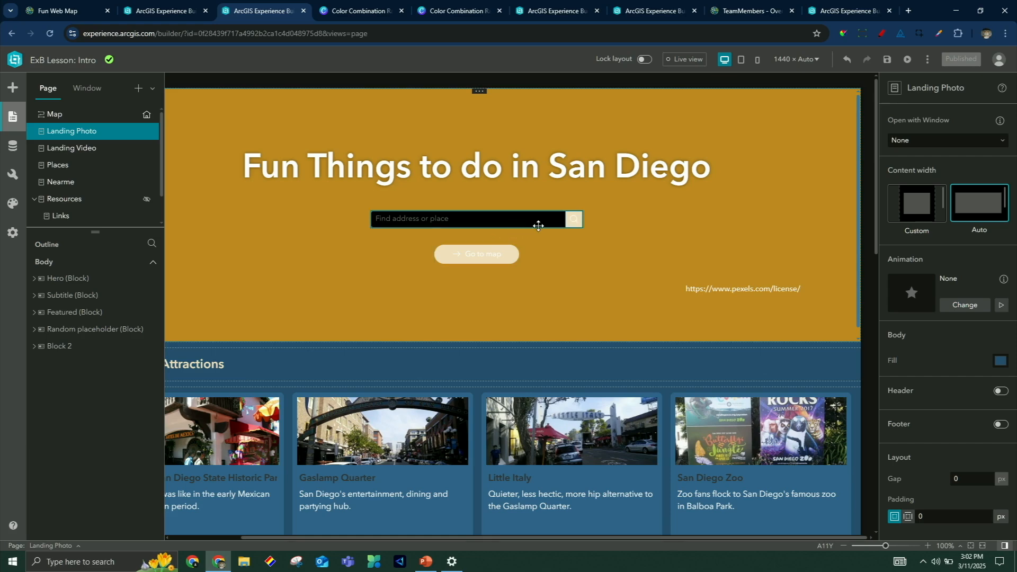
{"action": "left_click", "coordinate": [846, 327]}
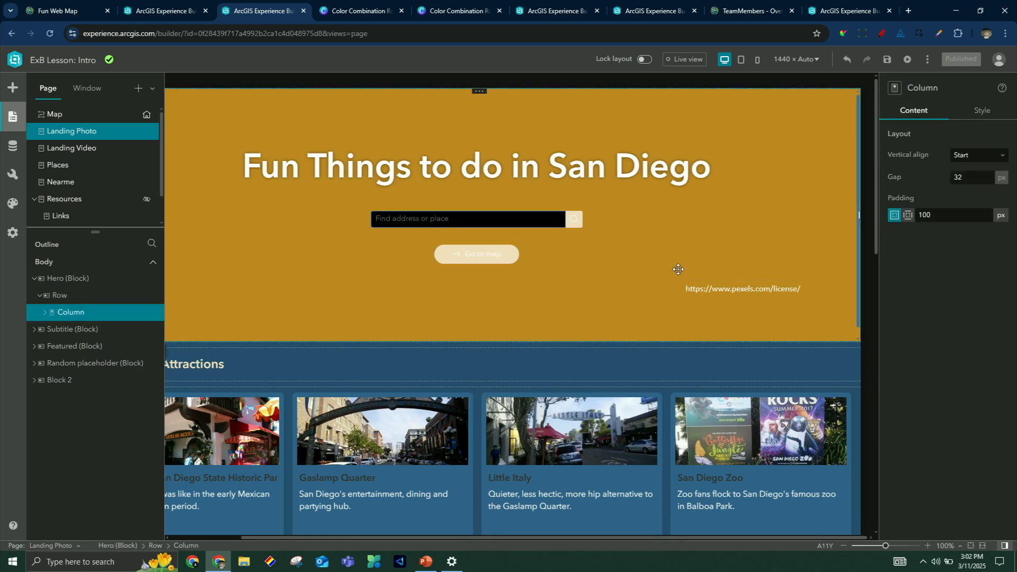
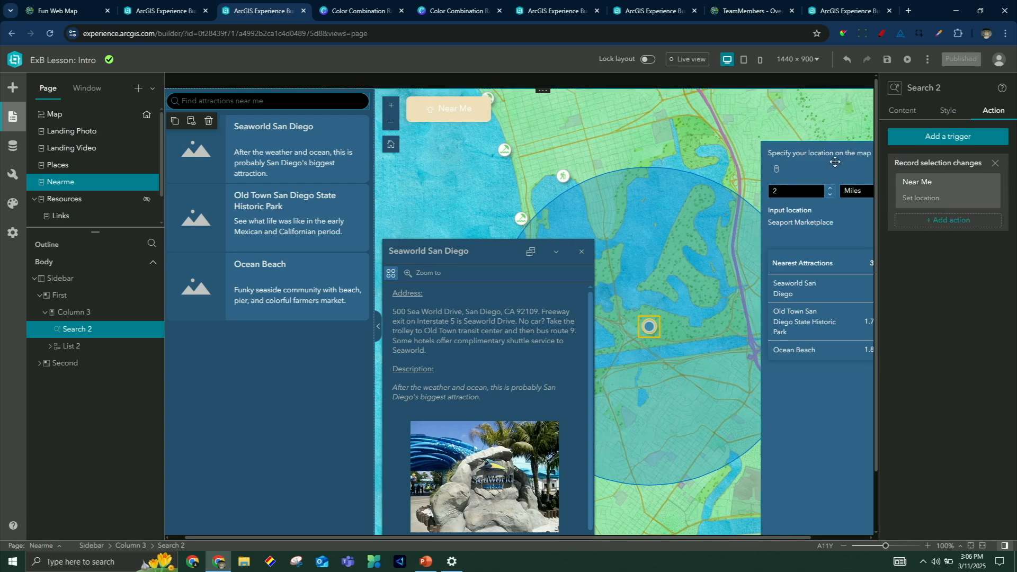
Move the Near Me widget on the Nearme page out of view with a negative left offset in pixels
{"action": "left_click", "coordinate": [836, 162]}
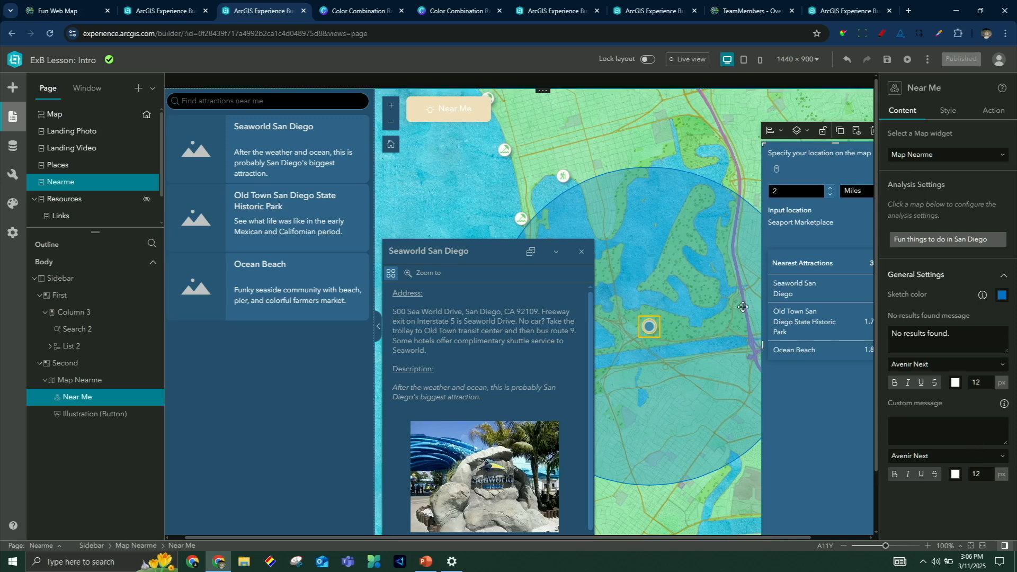
{"action": "left_click", "coordinate": [949, 110]}
{"action": "left_click", "coordinate": [921, 256]}
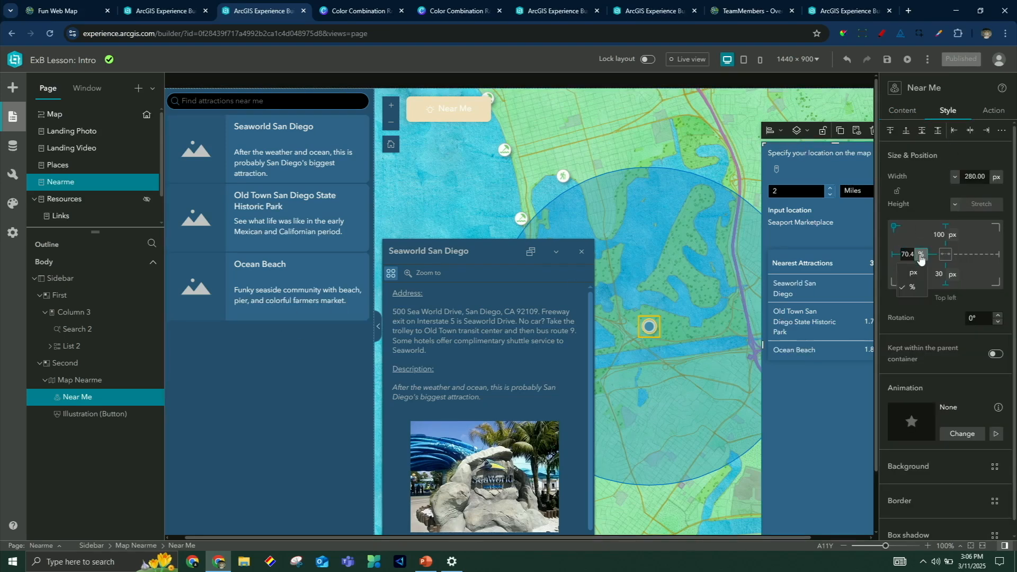
{"action": "left_click", "coordinate": [914, 275]}
{"action": "double_click", "coordinate": [909, 255]}
{"action": "type", "text": "260"}
{"action": "key", "text": "Tab"}
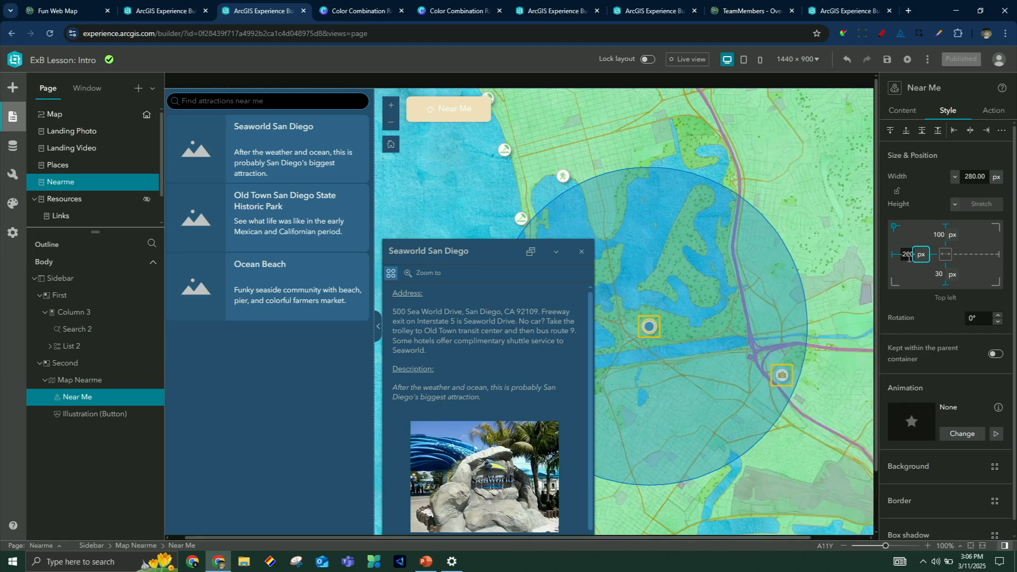
Examine List 2's data source choices, comparing the added web map layers with the Near Me widget's Nearest Attractions output
{"action": "left_click", "coordinate": [311, 375]}
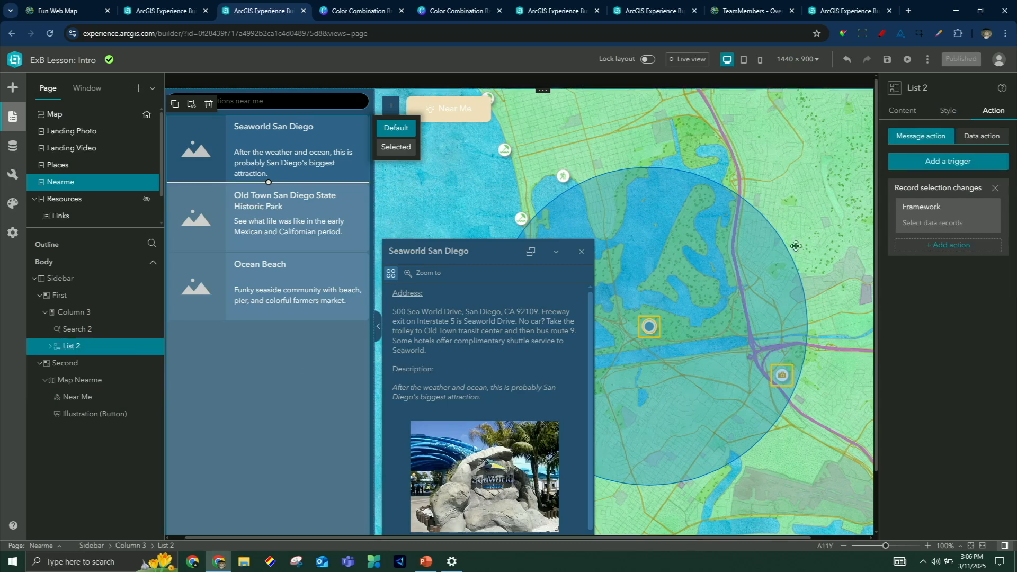
{"action": "left_click", "coordinate": [913, 122]}
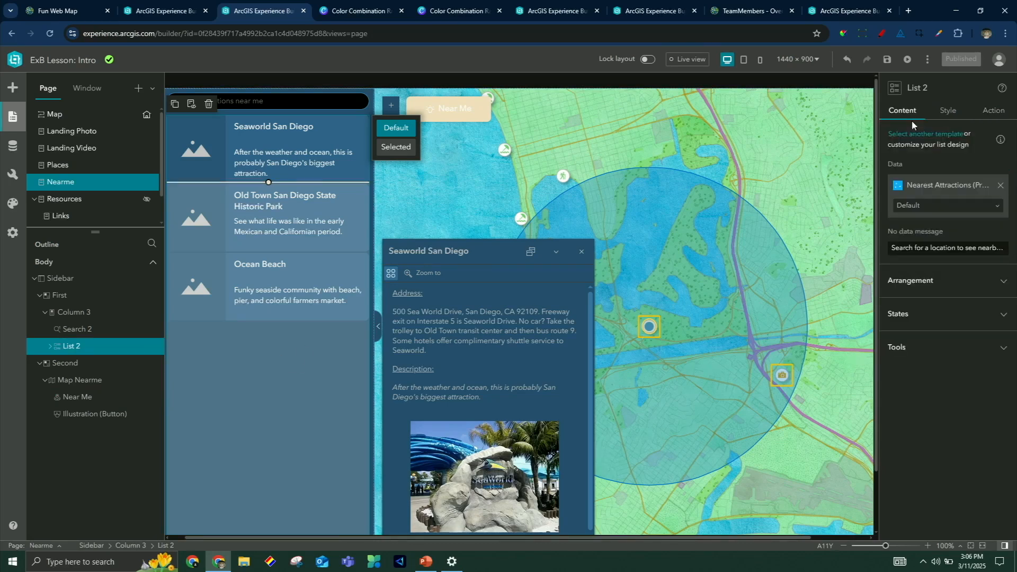
{"action": "left_click", "coordinate": [943, 187]}
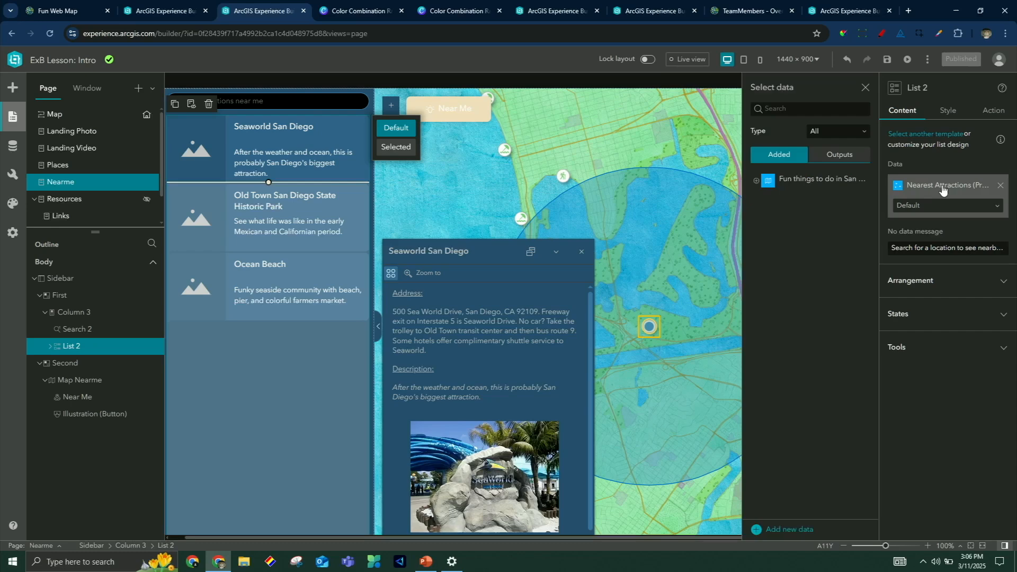
{"action": "left_click", "coordinate": [755, 183]}
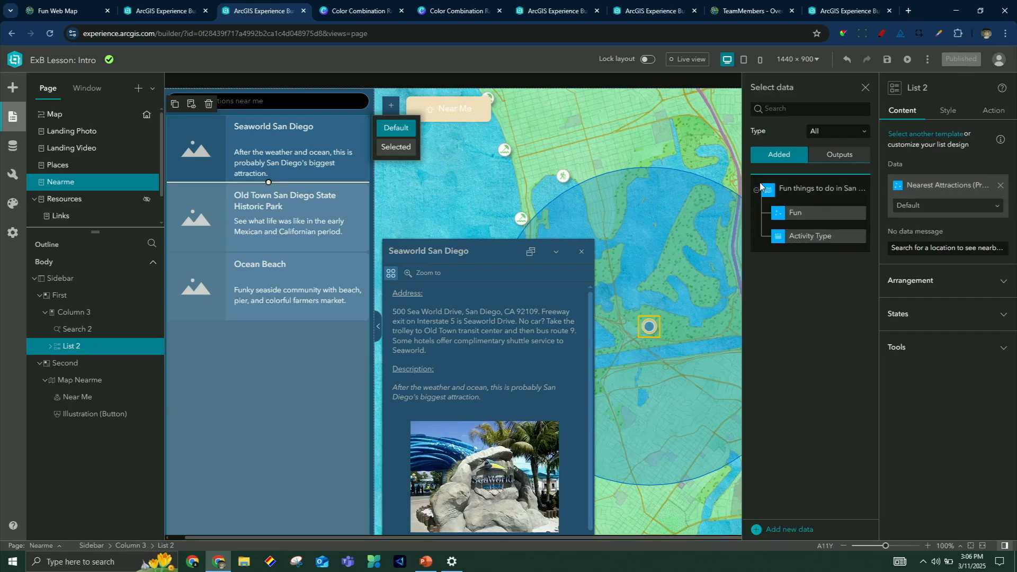
{"action": "left_click", "coordinate": [829, 157]}
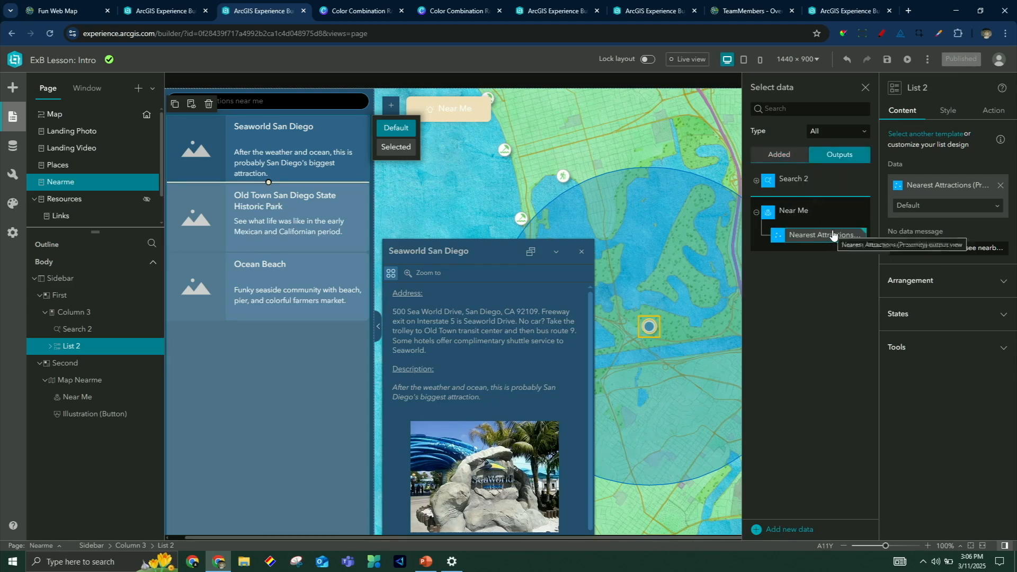
Turn on live view and test the attractions search with "sea world", choosing the San Diego suggestion
{"action": "left_click", "coordinate": [692, 62]}
{"action": "left_click", "coordinate": [272, 101]}
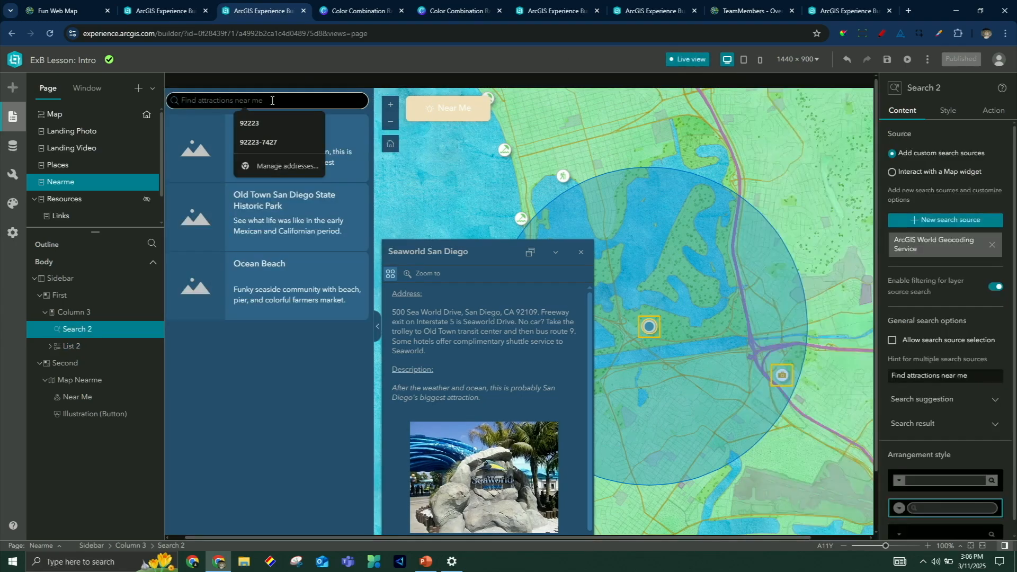
{"action": "type", "text": "sea wold"}
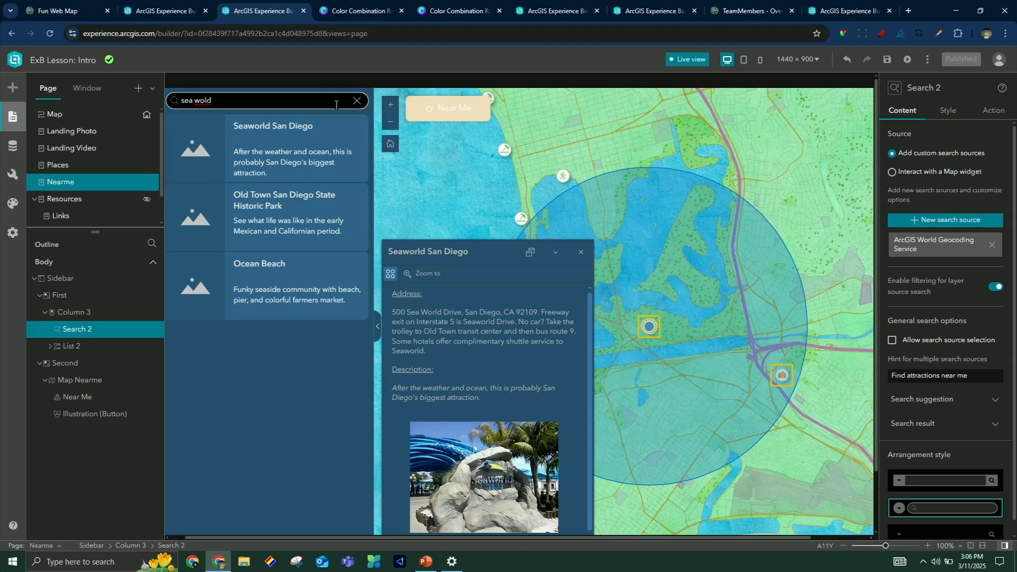
{"action": "key", "text": "BackSpace"}
{"action": "key", "text": "BackSpace"}
{"action": "type", "text": "rld"}
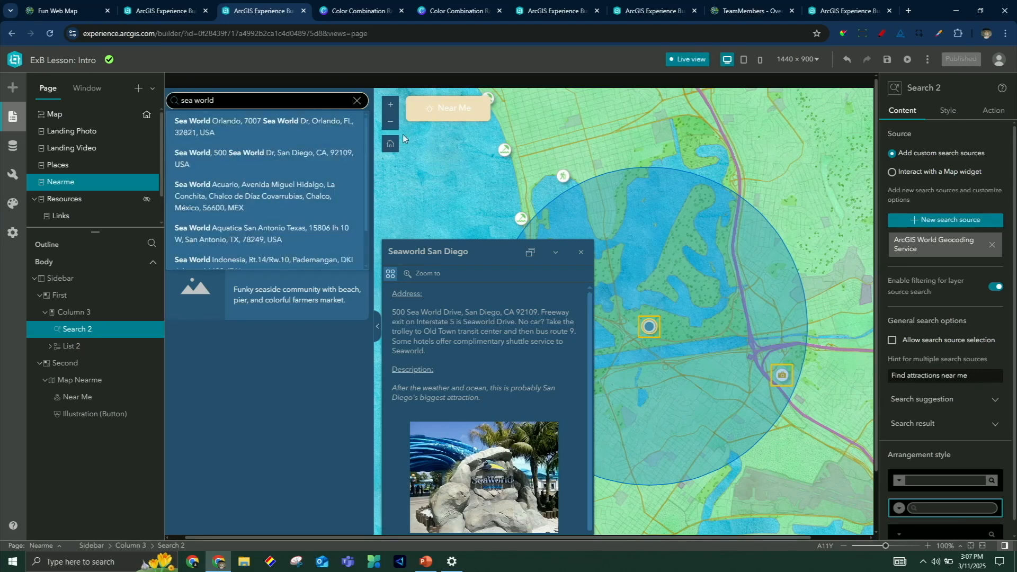
{"action": "left_click", "coordinate": [281, 155]}
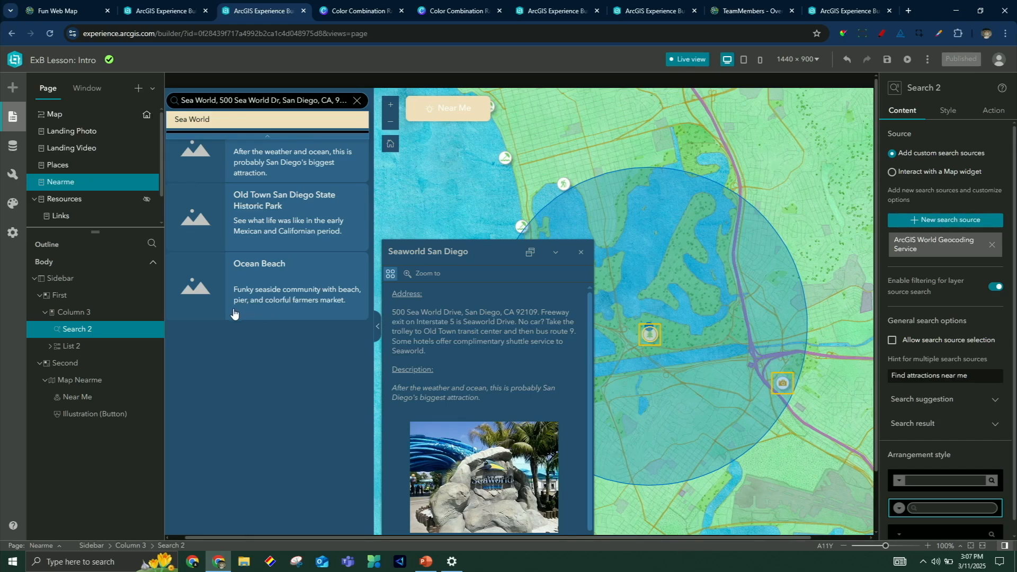
Open Manage URL status in the experience settings and review the data selection and per-page widget options
{"action": "left_click", "coordinate": [10, 234]}
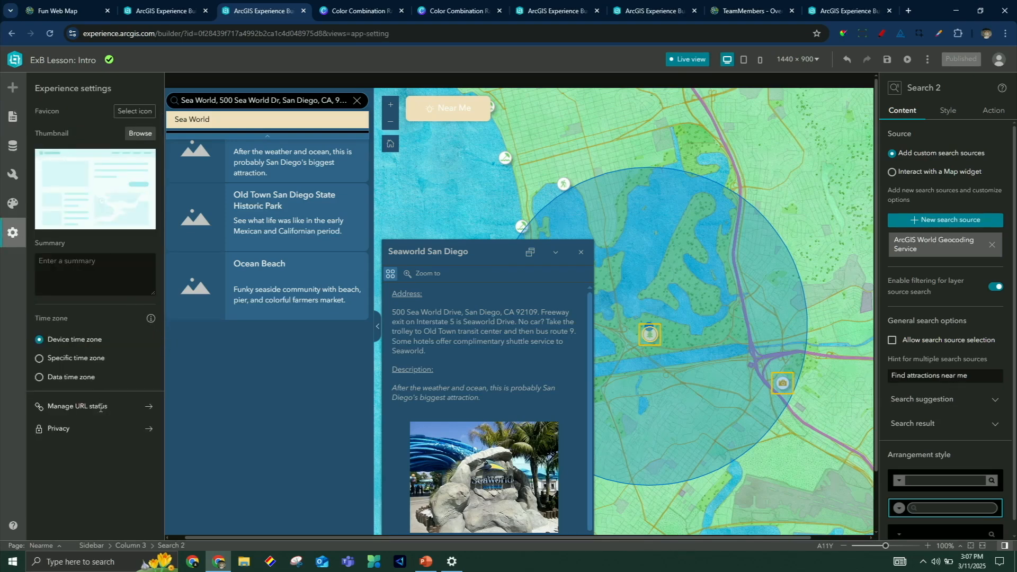
{"action": "left_click", "coordinate": [151, 408]}
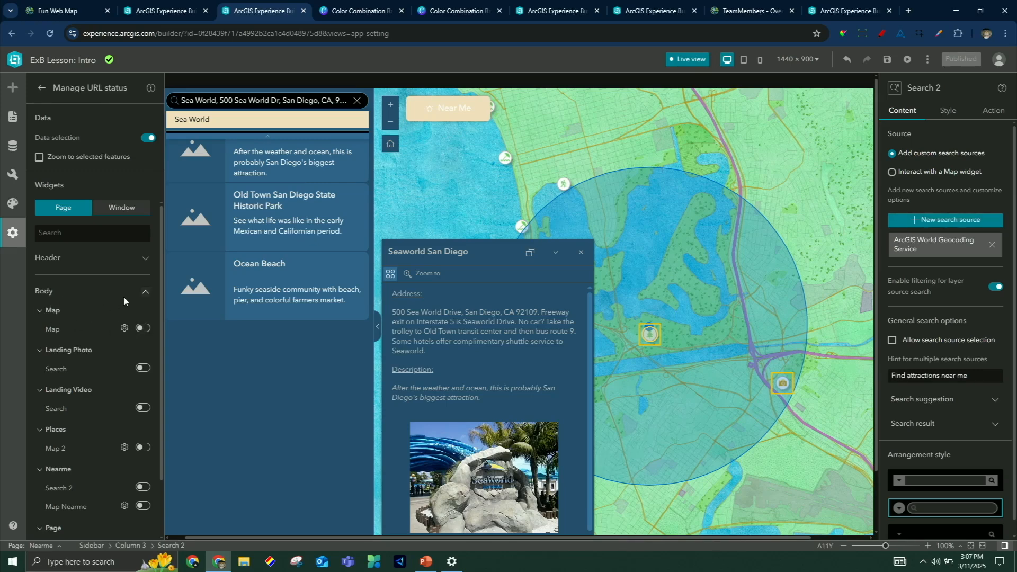
{"action": "scroll", "coordinate": [124, 301], "scroll_direction": "down", "scroll_amount": 2}
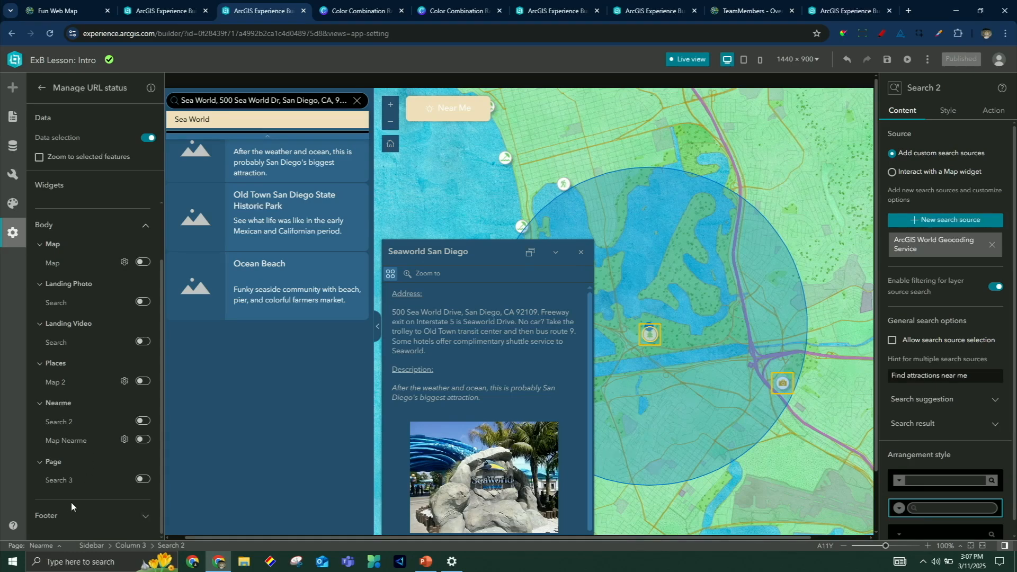
{"action": "scroll", "coordinate": [72, 501], "scroll_direction": "up", "scroll_amount": 2}
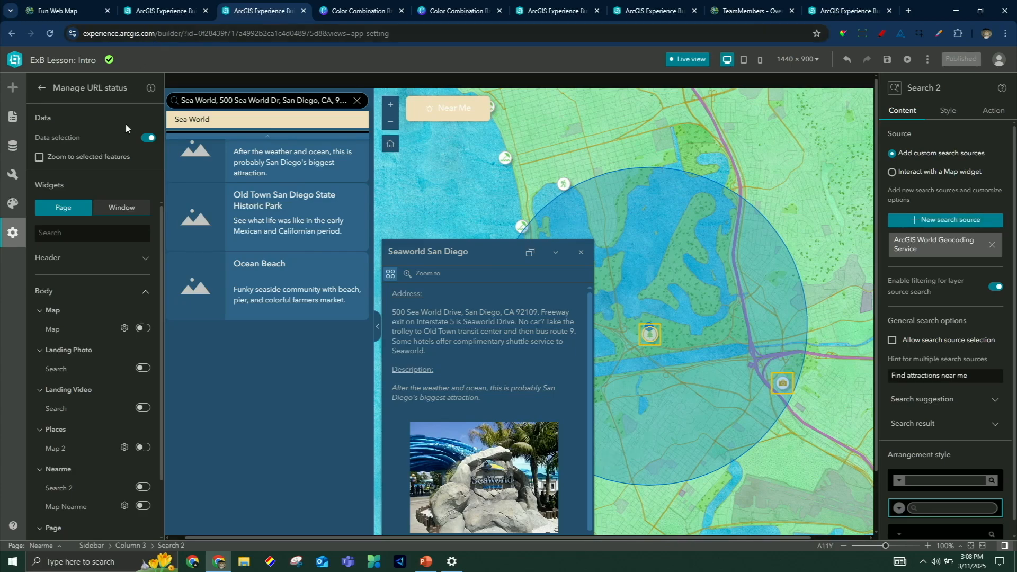
Switch to the ExB Lesson: Visuals app and examine the earthquake list's size and position settings
{"action": "left_click", "coordinate": [556, 10]}
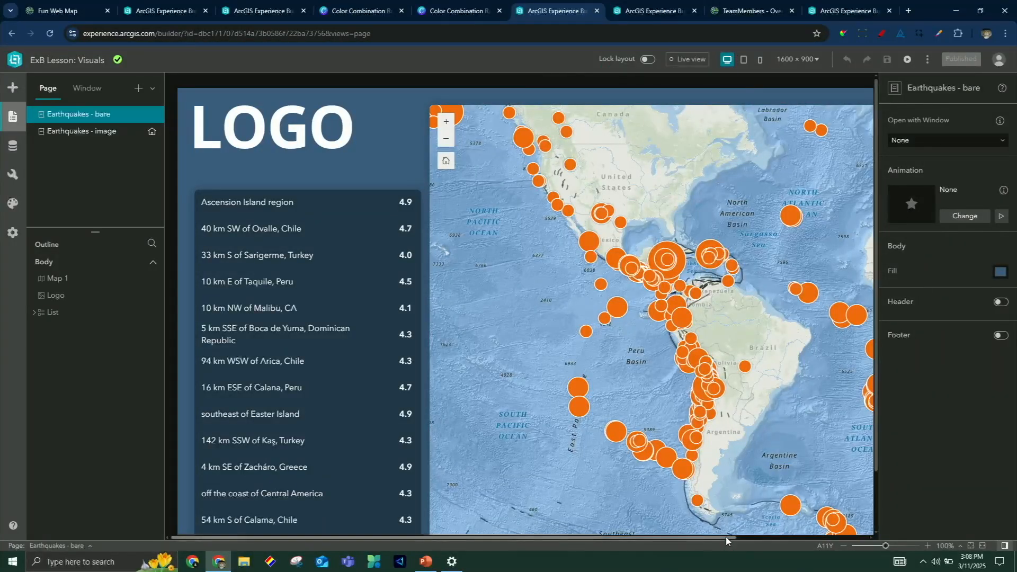
{"action": "mouse_move", "coordinate": [726, 537]}
{"action": "left_mouse_down"}
{"action": "mouse_move", "coordinate": [752, 538]}
{"action": "mouse_move", "coordinate": [741, 541]}
{"action": "left_mouse_up"}
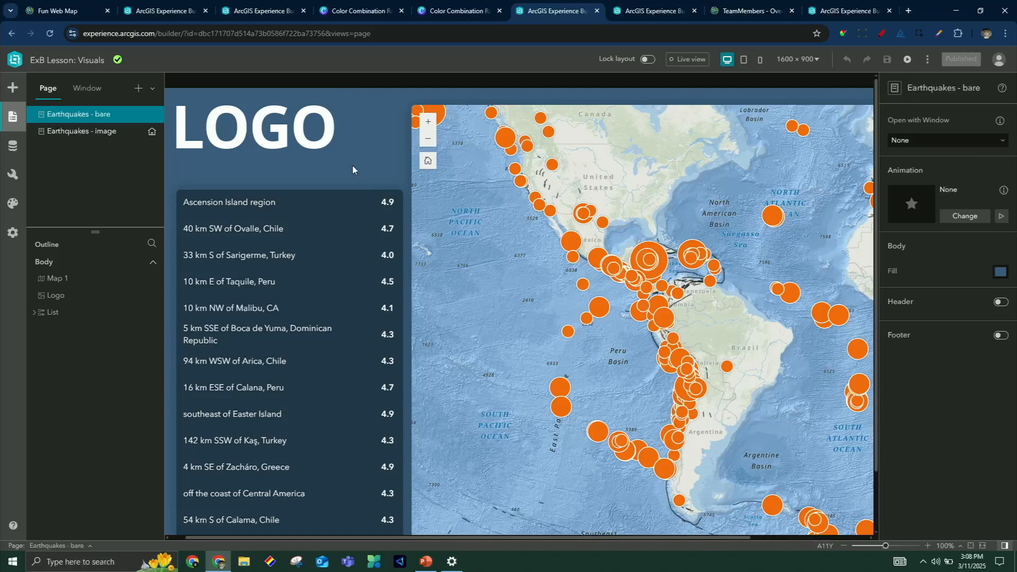
{"action": "left_click_drag", "start_coordinate": [397, 538], "coordinate": [381, 541]}
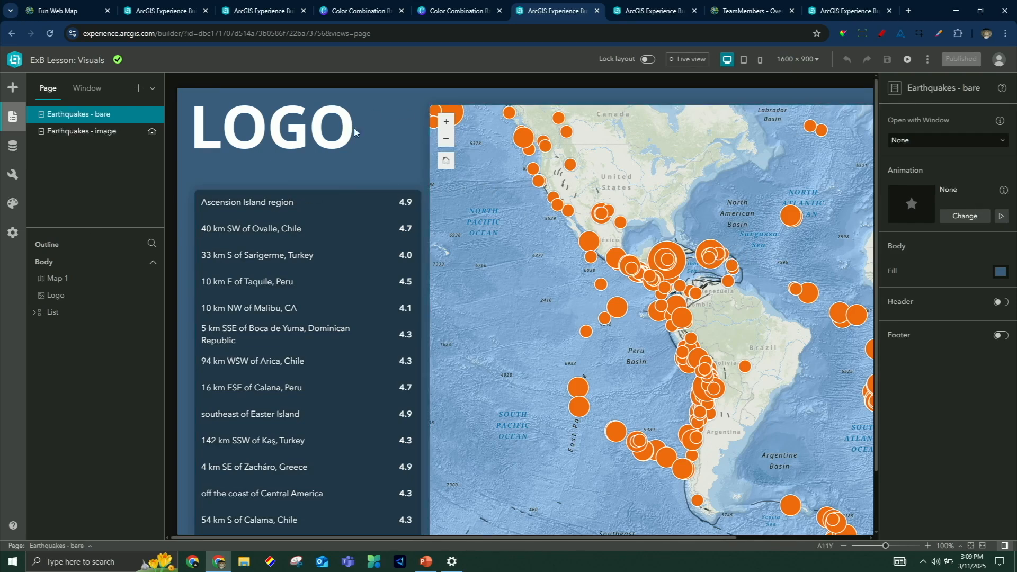
{"action": "left_click", "coordinate": [318, 207]}
{"action": "left_click", "coordinate": [948, 119]}
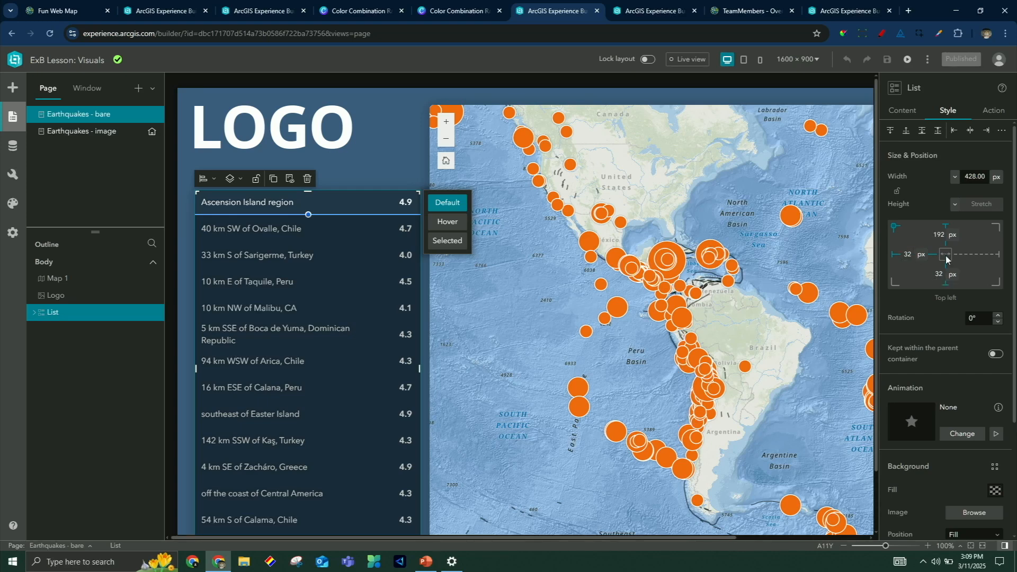
Examine the earthquake map widget's margins and border radius in its style settings, and deselect it
{"action": "left_click", "coordinate": [432, 326]}
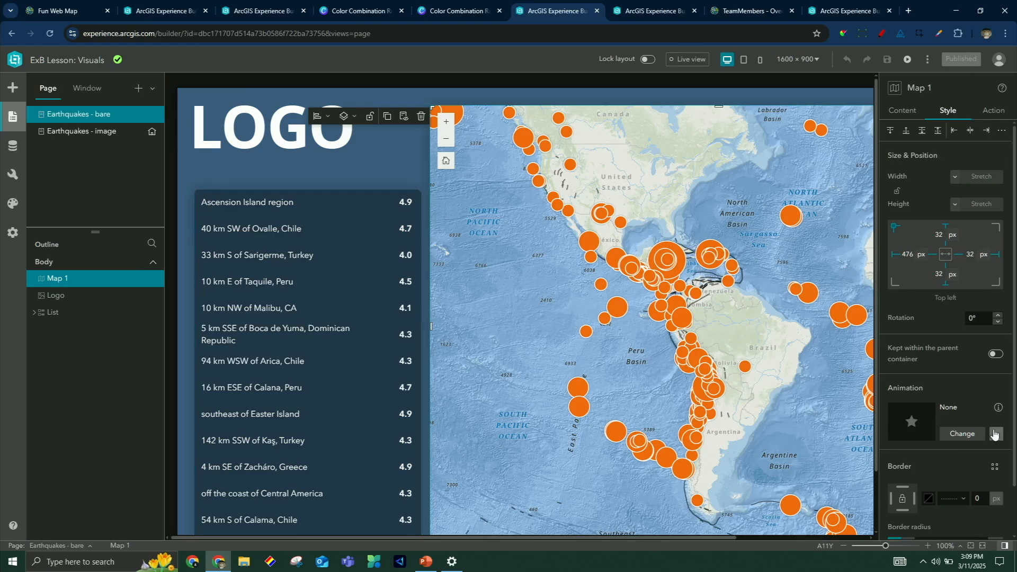
{"action": "scroll", "coordinate": [1014, 408], "scroll_direction": "down", "scroll_amount": 1}
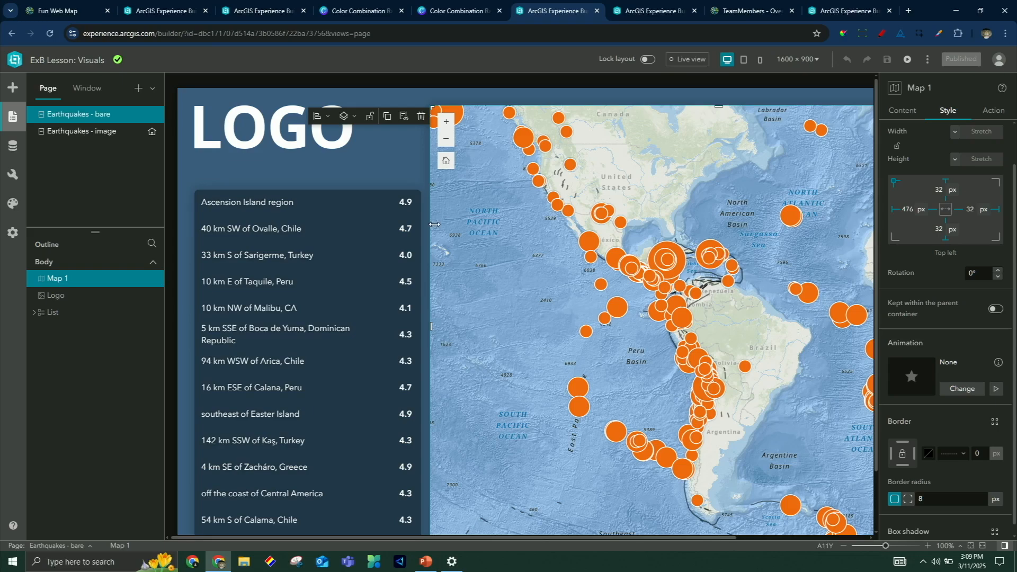
{"action": "left_click", "coordinate": [621, 83]}
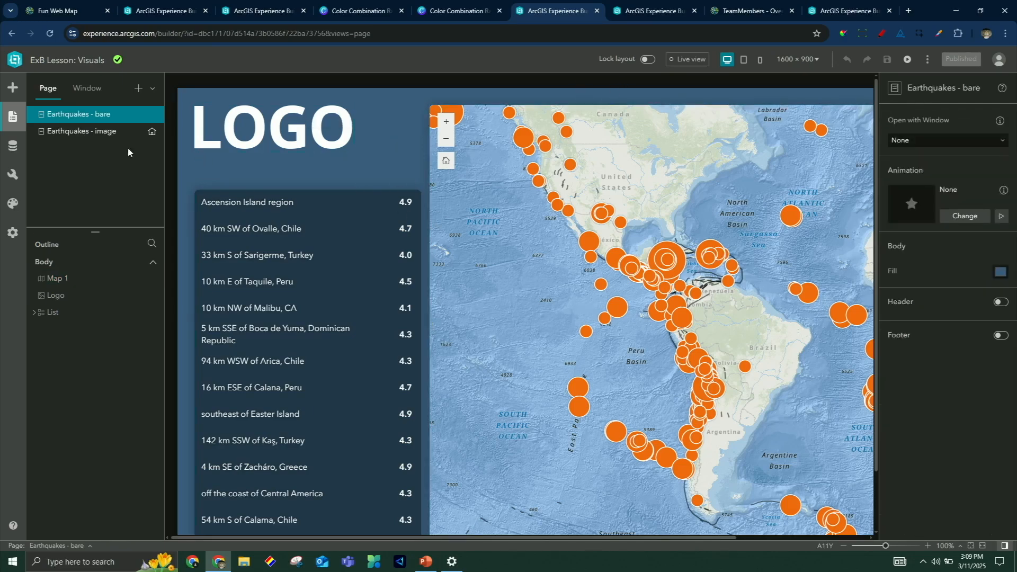
View the Earthquakes - image page with its background image, and switch to the PowerPoint presentation
{"action": "left_click", "coordinate": [95, 137]}
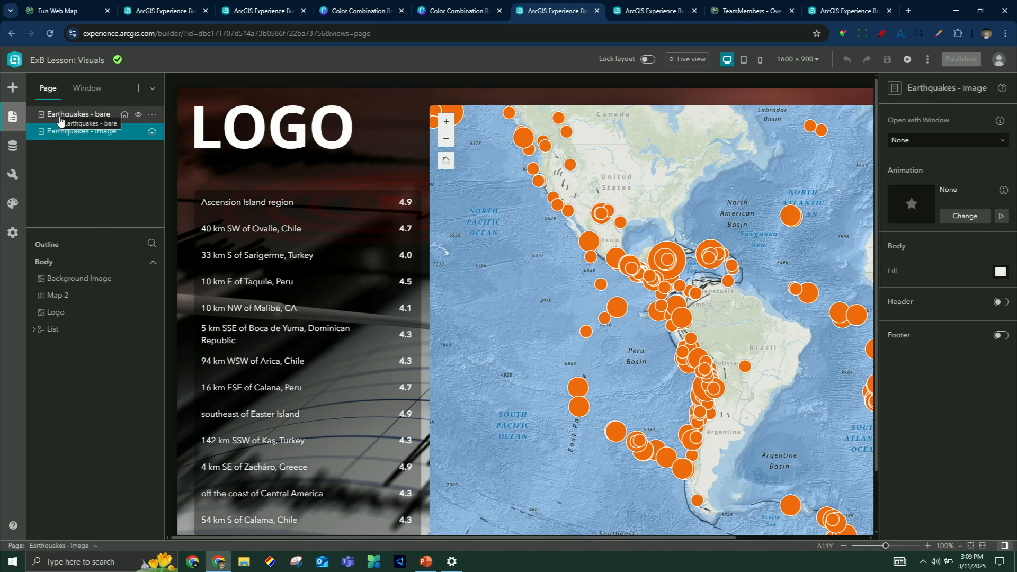
{"action": "key", "text": "alt+Tab"}
{"action": "key", "text": "alt+Tab"}
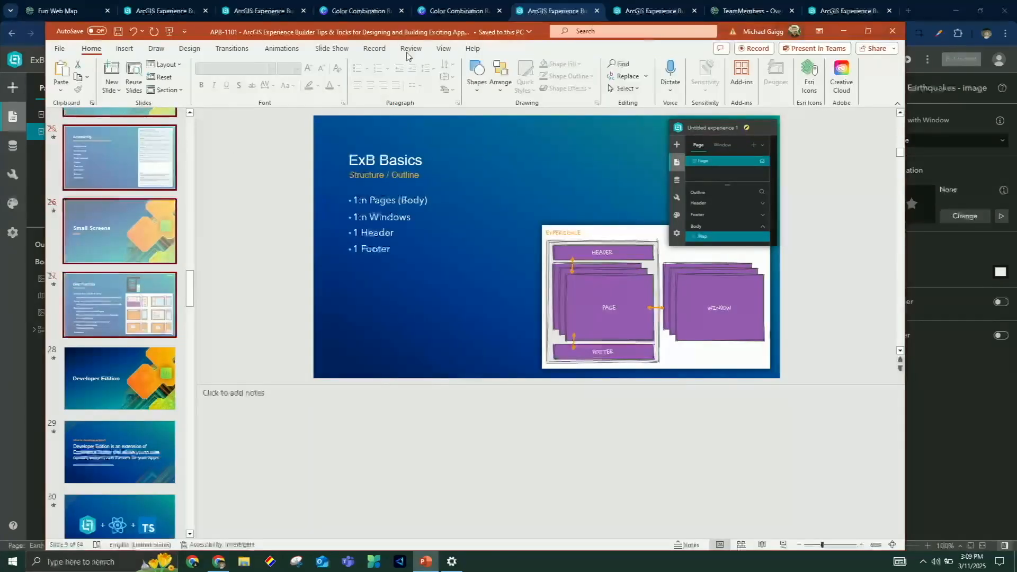
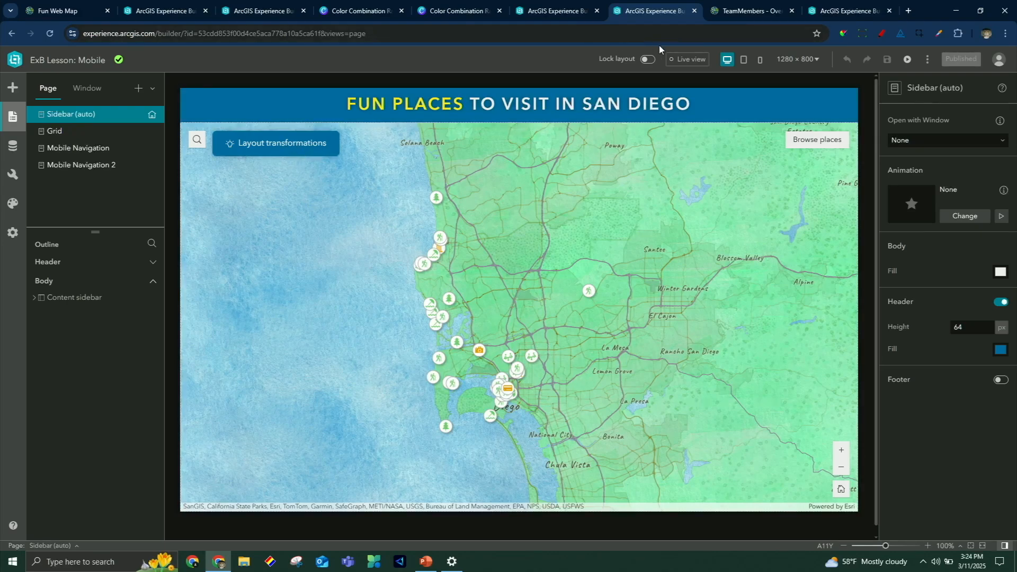
Turn on live view in the ExB Lesson: Mobile app, and view and close the Layout transformations window
{"action": "left_click", "coordinate": [687, 59]}
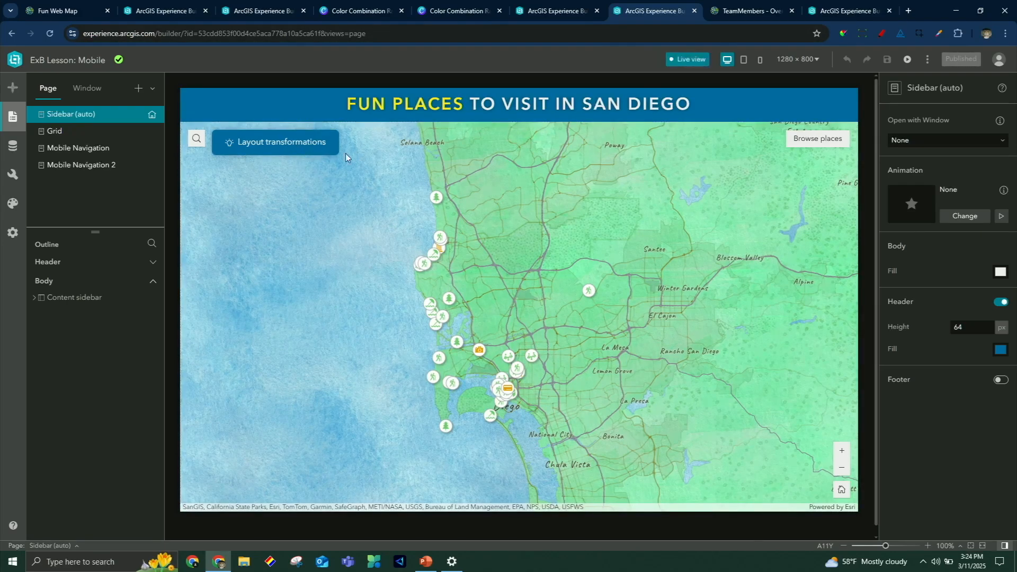
{"action": "left_click", "coordinate": [303, 147]}
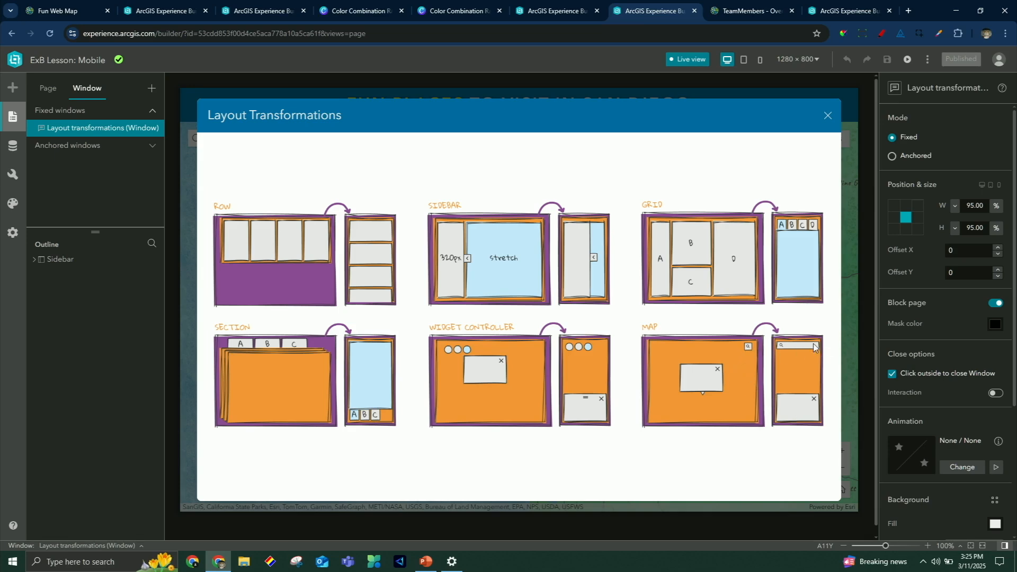
{"action": "left_click", "coordinate": [828, 116]}
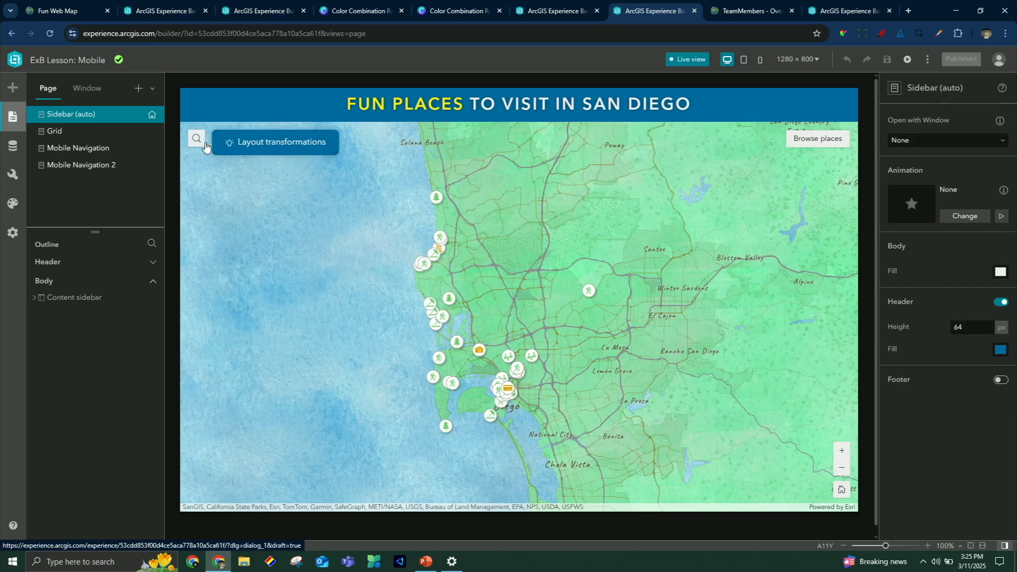
Test showing and hiding the Browse places list, and compare the page at phone and desktop sizes
{"action": "left_click", "coordinate": [828, 138]}
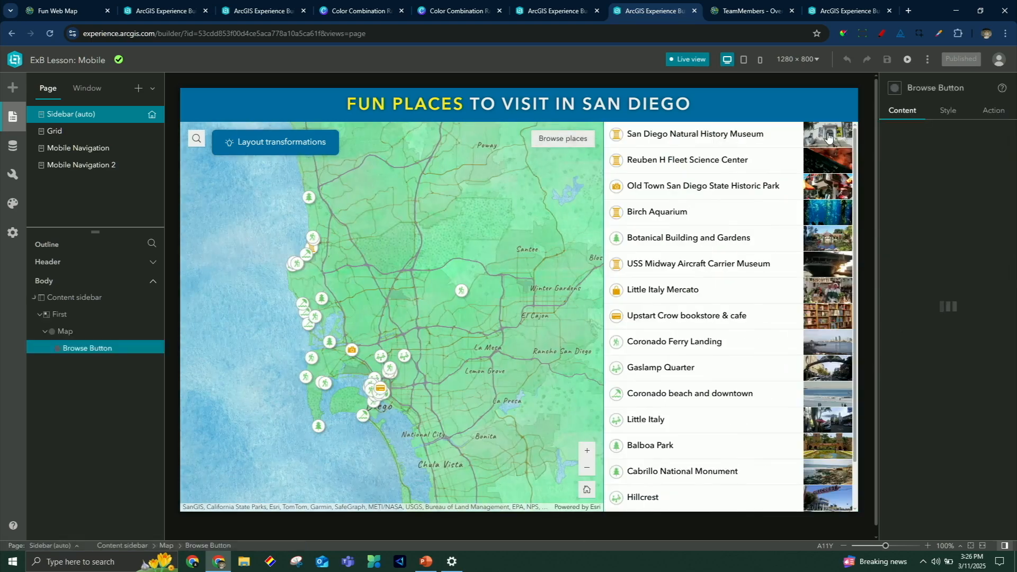
{"action": "left_click", "coordinate": [818, 139]}
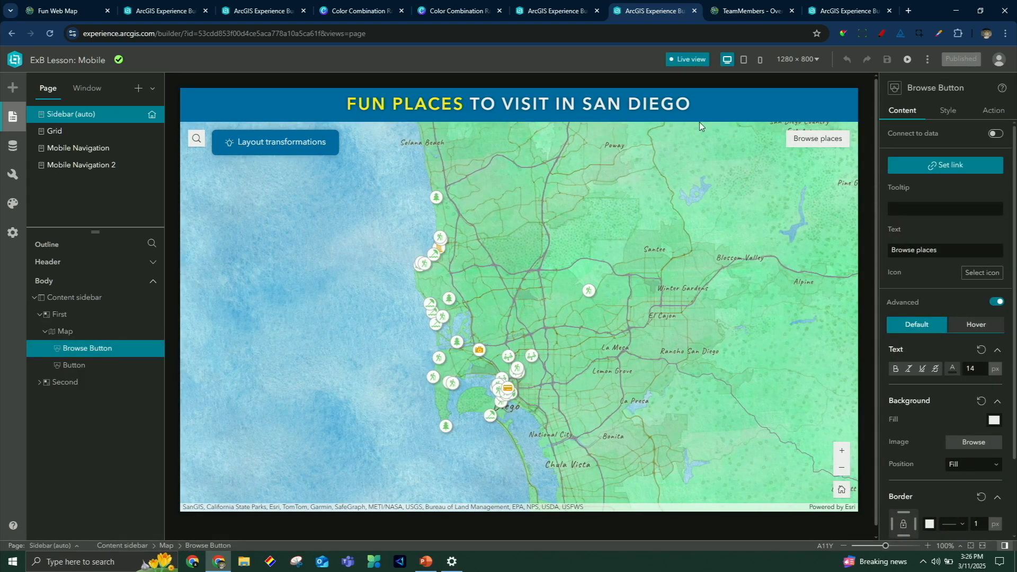
{"action": "left_click", "coordinate": [762, 61]}
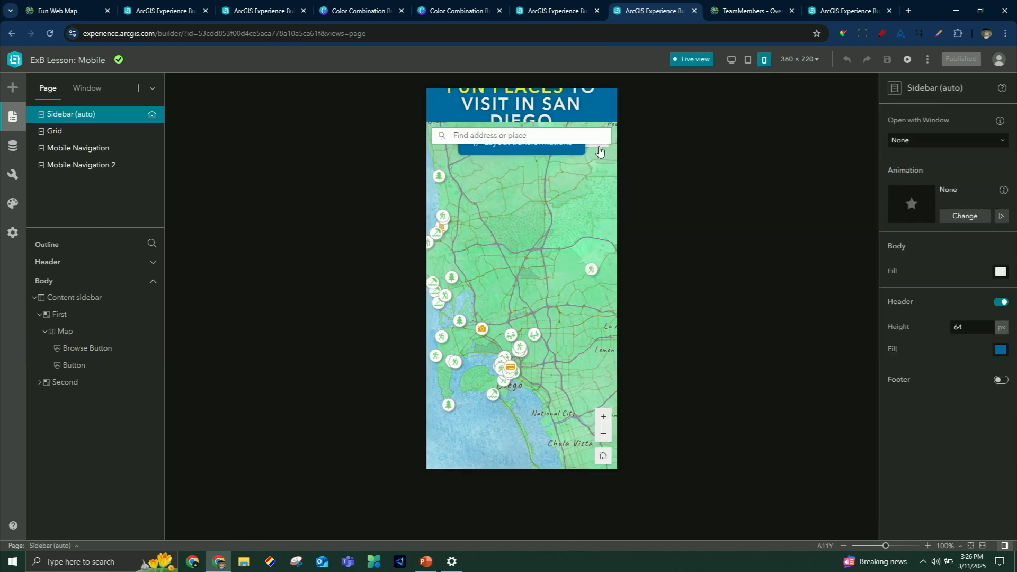
{"action": "left_click", "coordinate": [731, 61]}
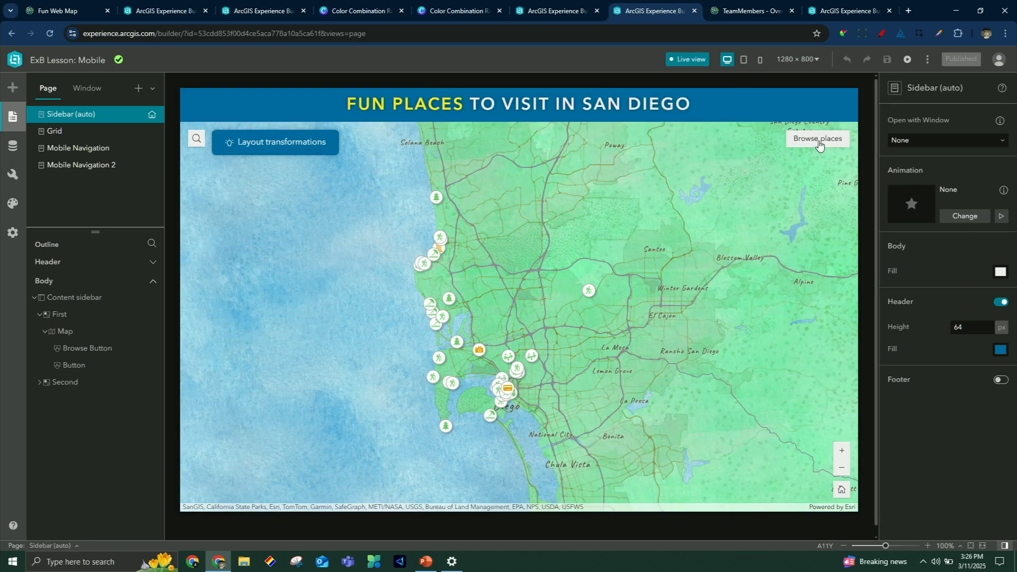
Set the content sidebar's side panel size to 320 px and enable its collapse button
{"action": "left_click", "coordinate": [72, 297]}
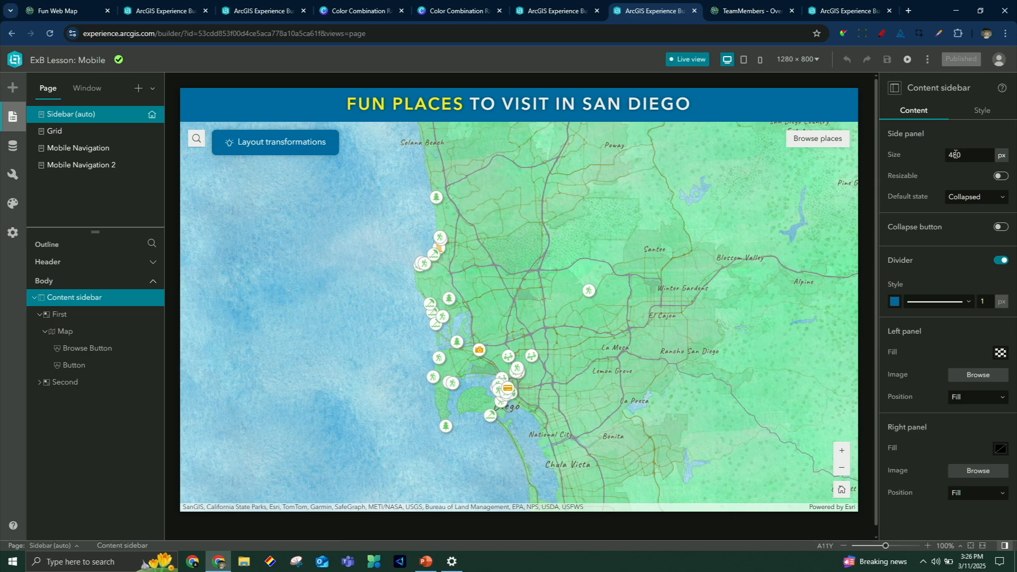
{"action": "double_click", "coordinate": [956, 155]}
{"action": "type", "text": "320"}
{"action": "left_click", "coordinate": [1001, 227]}
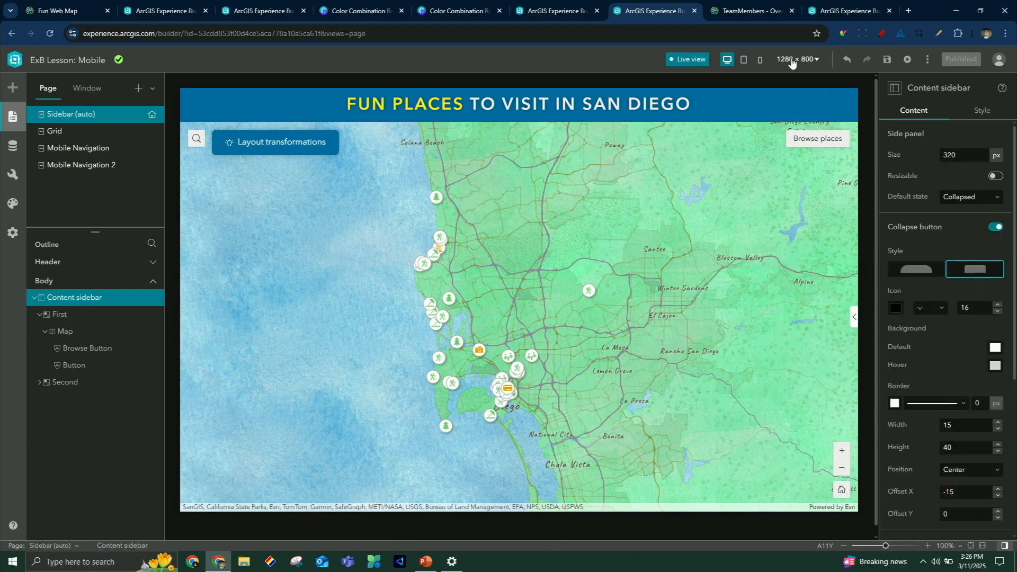
Test expanding and collapsing the places sidebar at phone size, and turn off live view
{"action": "left_click", "coordinate": [761, 59]}
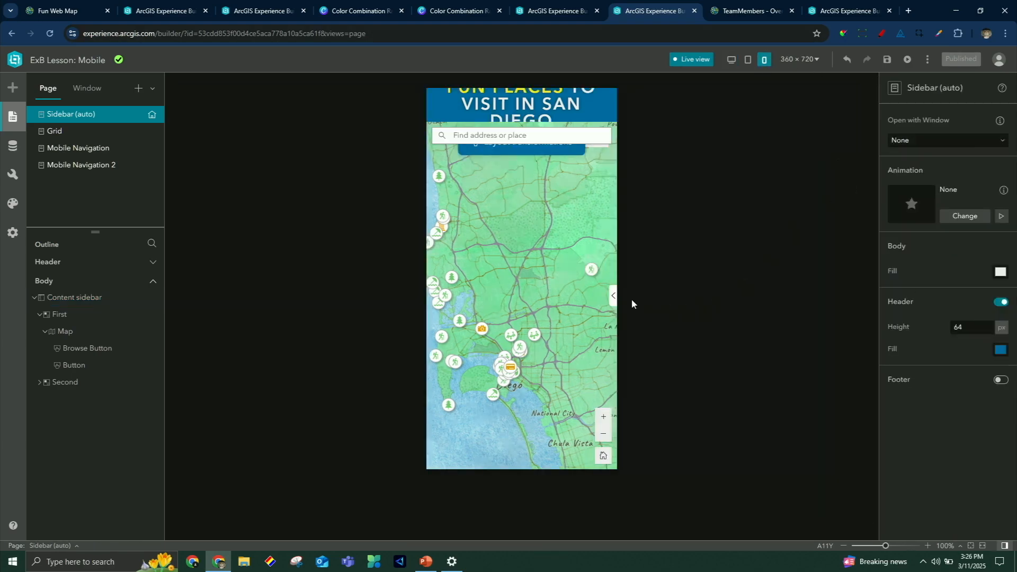
{"action": "left_click", "coordinate": [613, 298]}
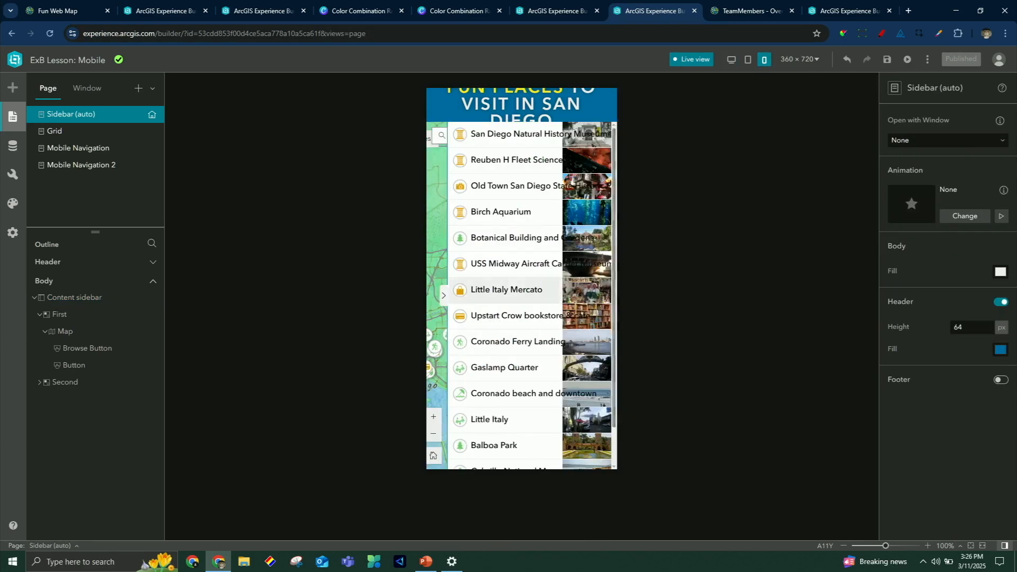
{"action": "left_click", "coordinate": [444, 295]}
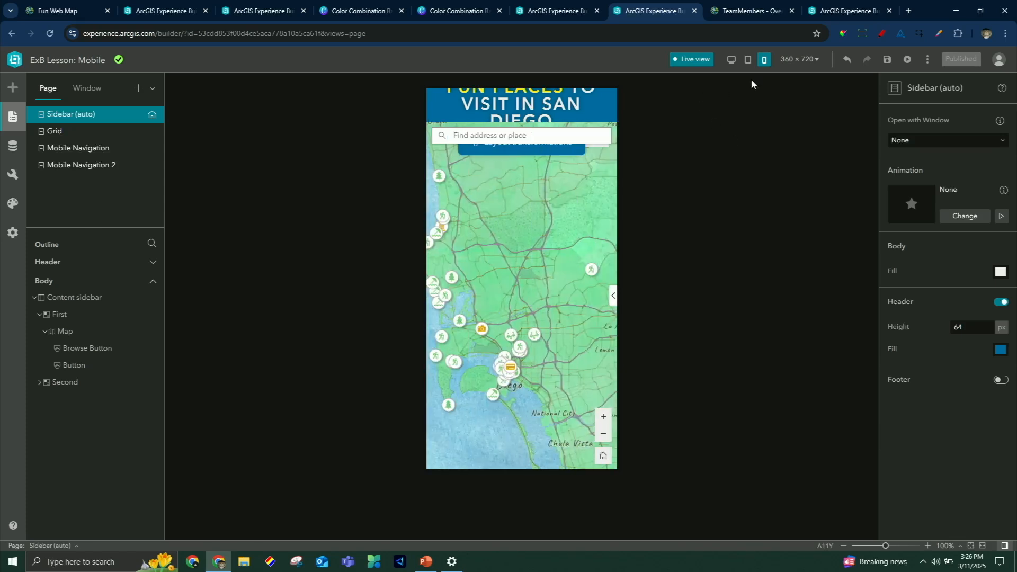
{"action": "left_click", "coordinate": [701, 61]}
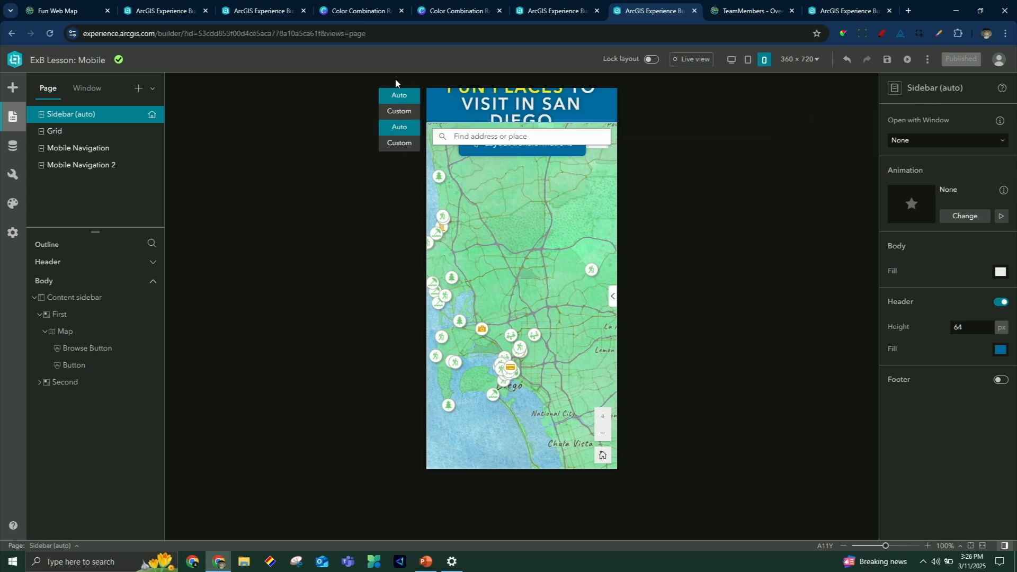
Set the header title's font size to 24 px in the desktop layout and check it at phone size
{"action": "left_click", "coordinate": [732, 60]}
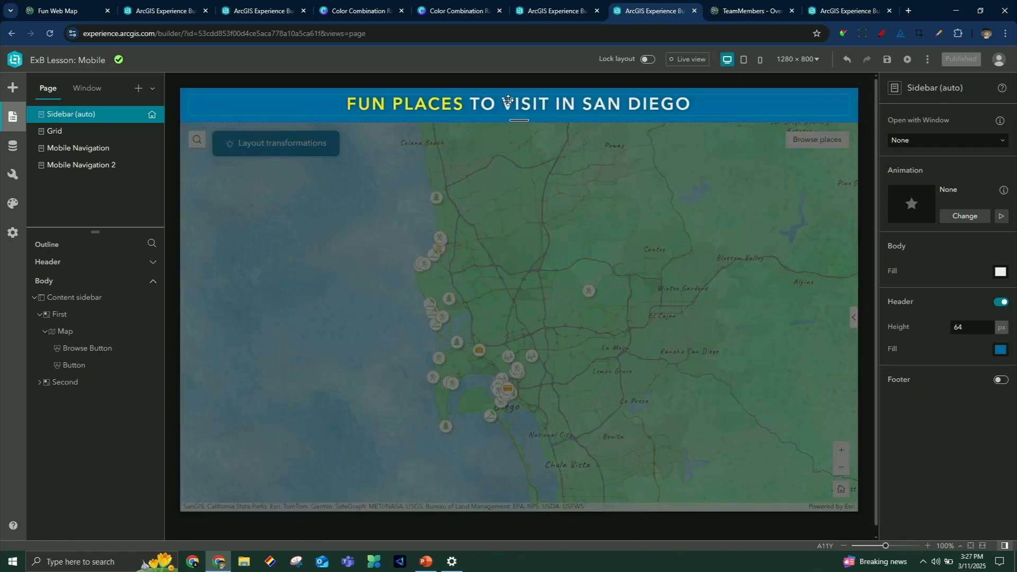
{"action": "left_click", "coordinate": [509, 101]}
{"action": "double_click", "coordinate": [508, 101]}
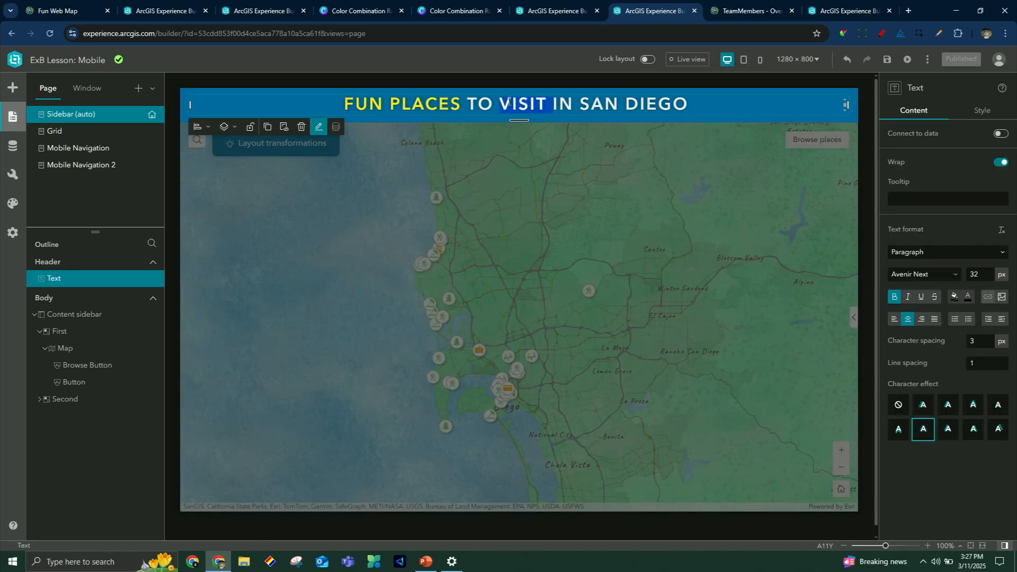
{"action": "triple_click", "coordinate": [509, 102]}
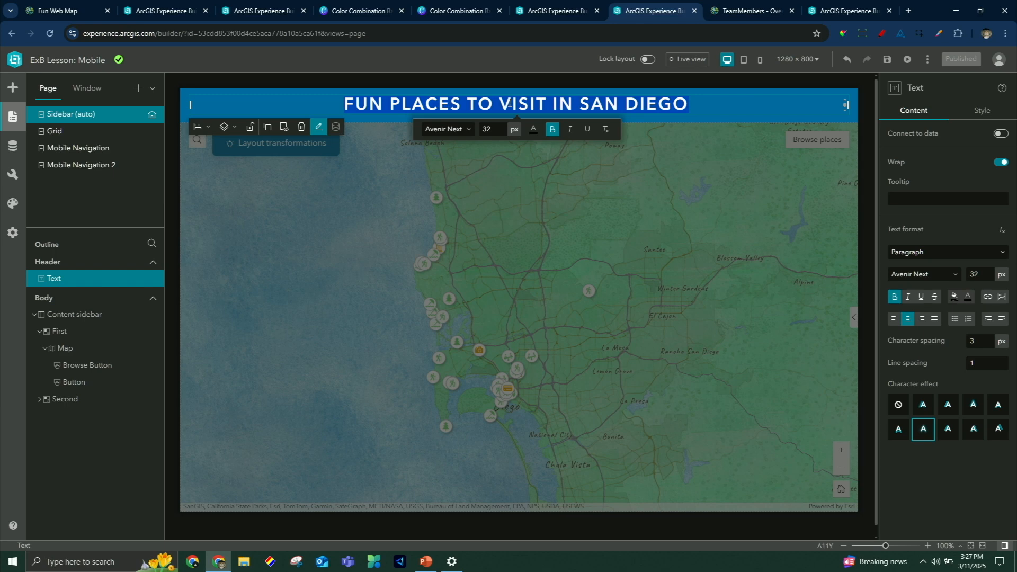
{"action": "left_click", "coordinate": [495, 130]}
{"action": "type", "text": "24"}
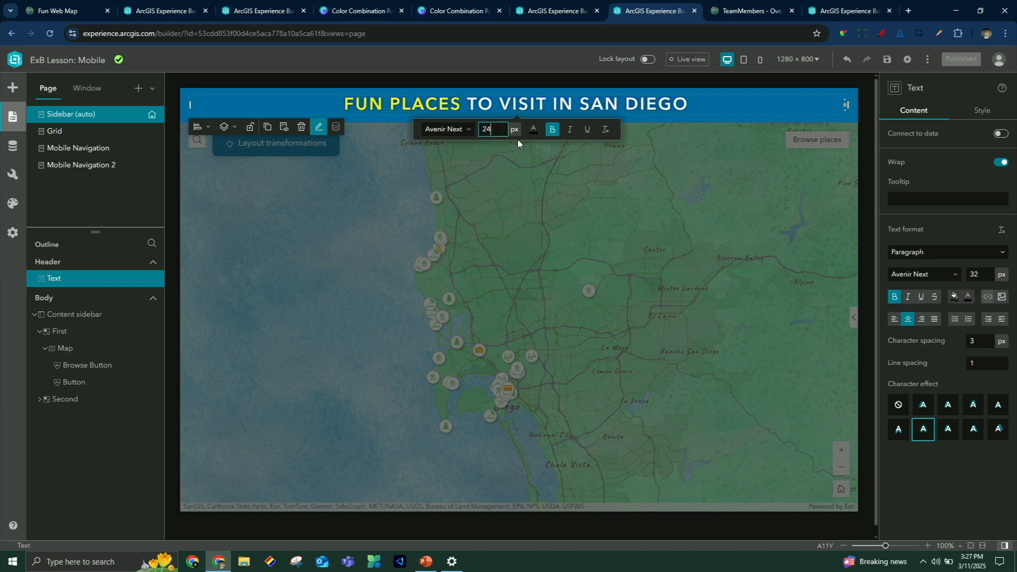
{"action": "key", "text": "Return"}
{"action": "left_click", "coordinate": [866, 208]}
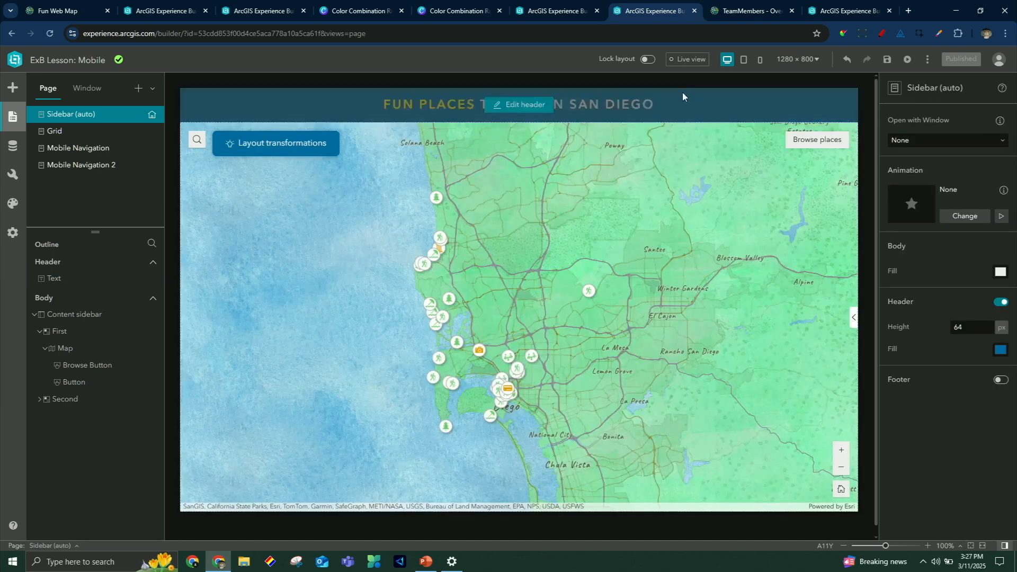
{"action": "left_click", "coordinate": [760, 60]}
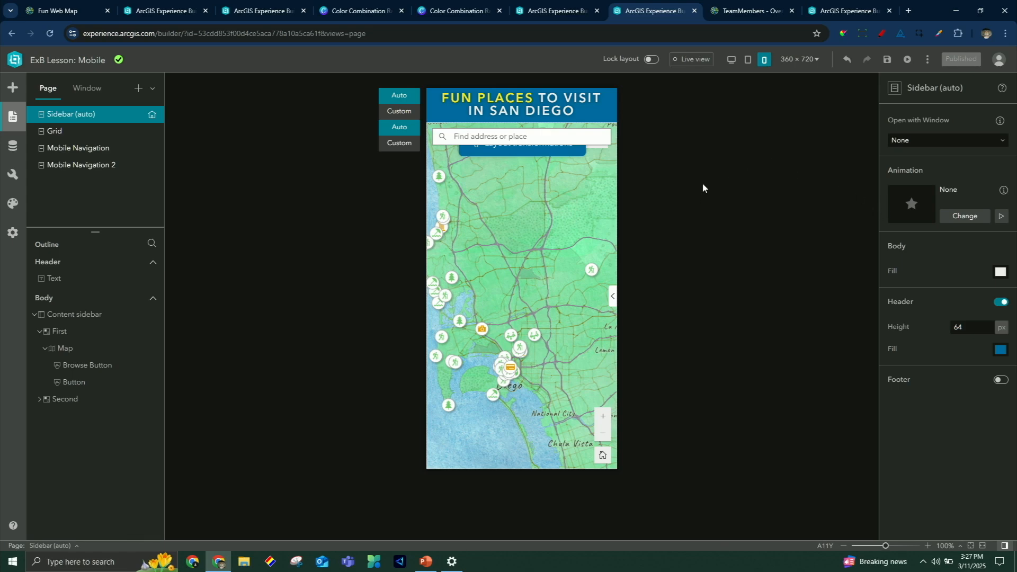
Open the TeamMembers item's data table, and view and close the image linked in the first record
{"action": "mouse_move", "coordinate": [754, 11]}
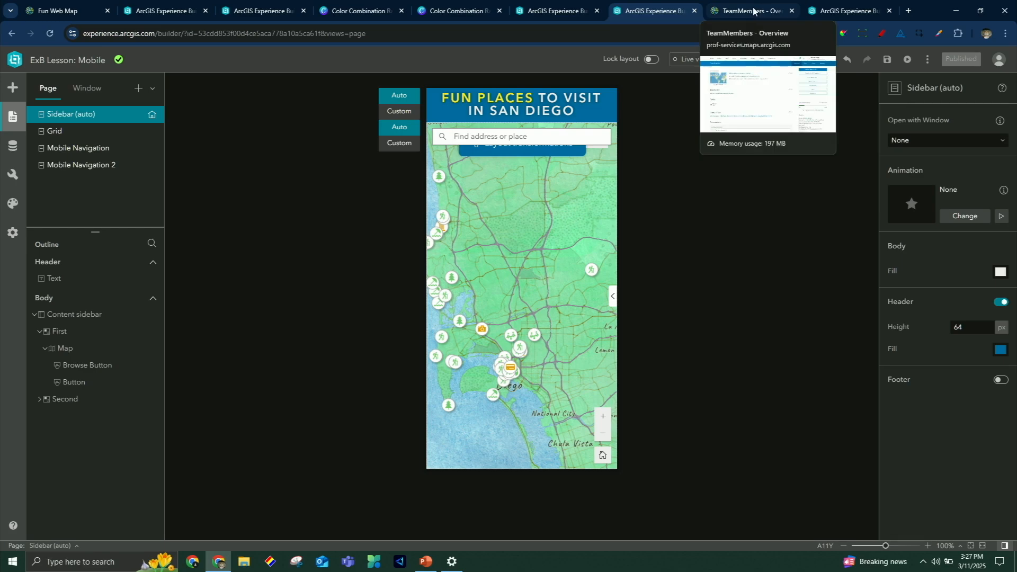
{"action": "left_click", "coordinate": [754, 11]}
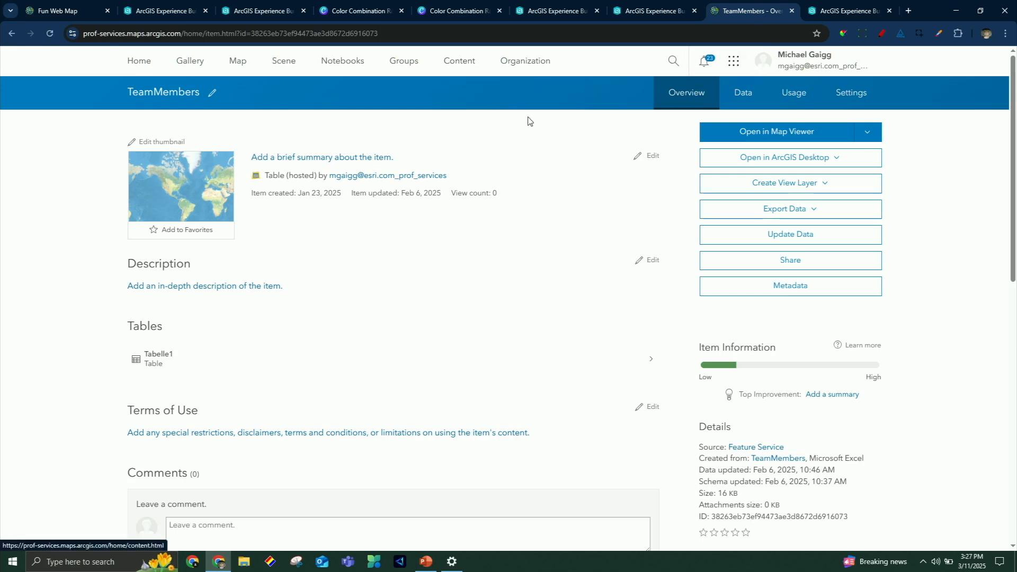
{"action": "left_click", "coordinate": [745, 96]}
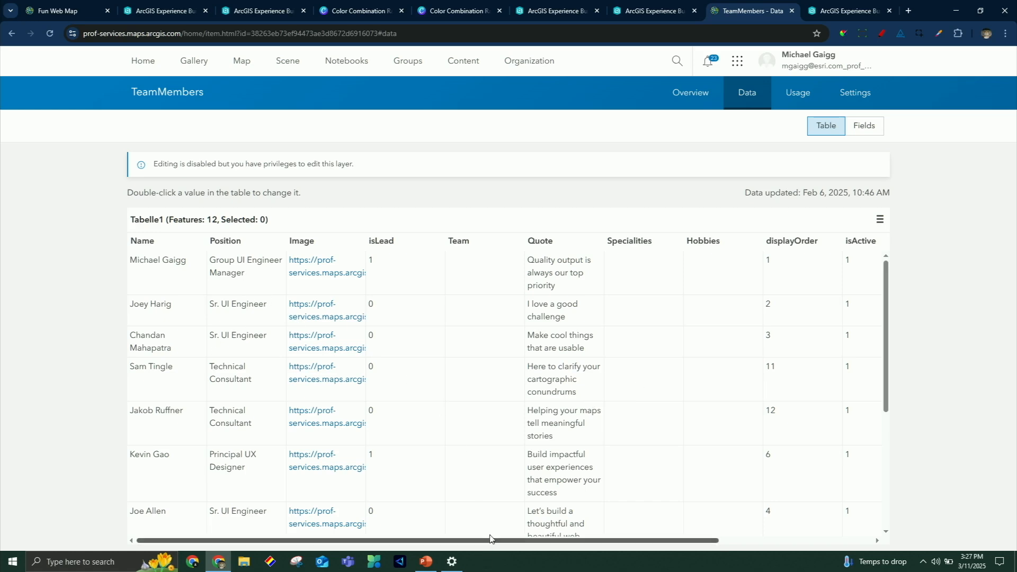
{"action": "left_click", "coordinate": [317, 266]}
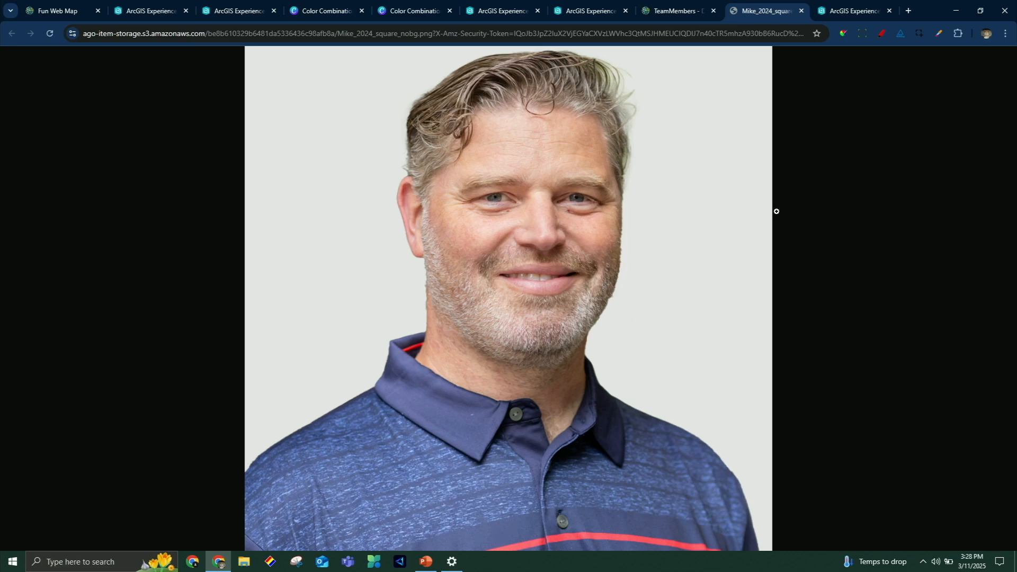
{"action": "left_click", "coordinate": [802, 11]}
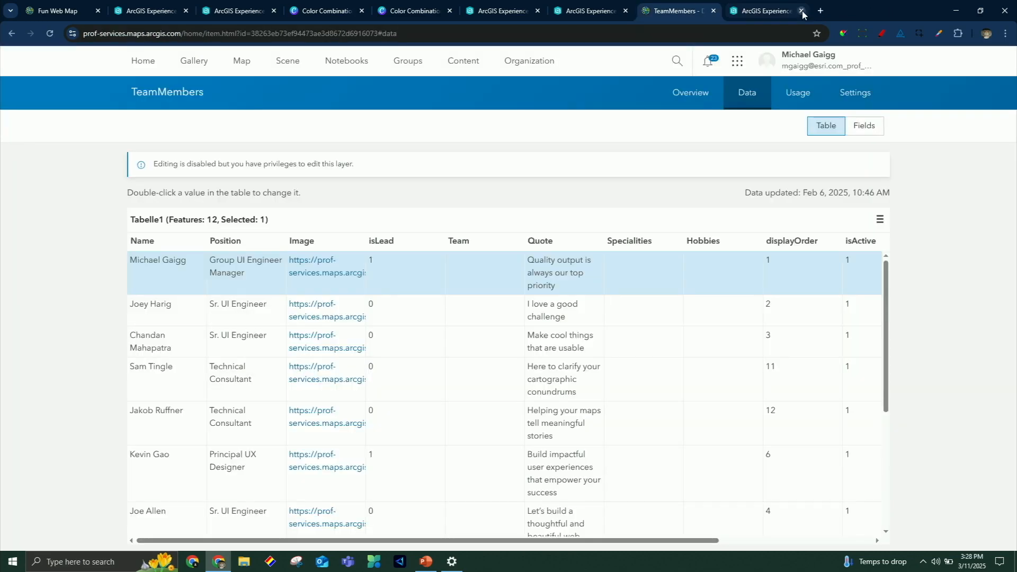
Switch to the Design Team app, select List 1 on the _Page page and turn on live view
{"action": "left_click", "coordinate": [758, 10]}
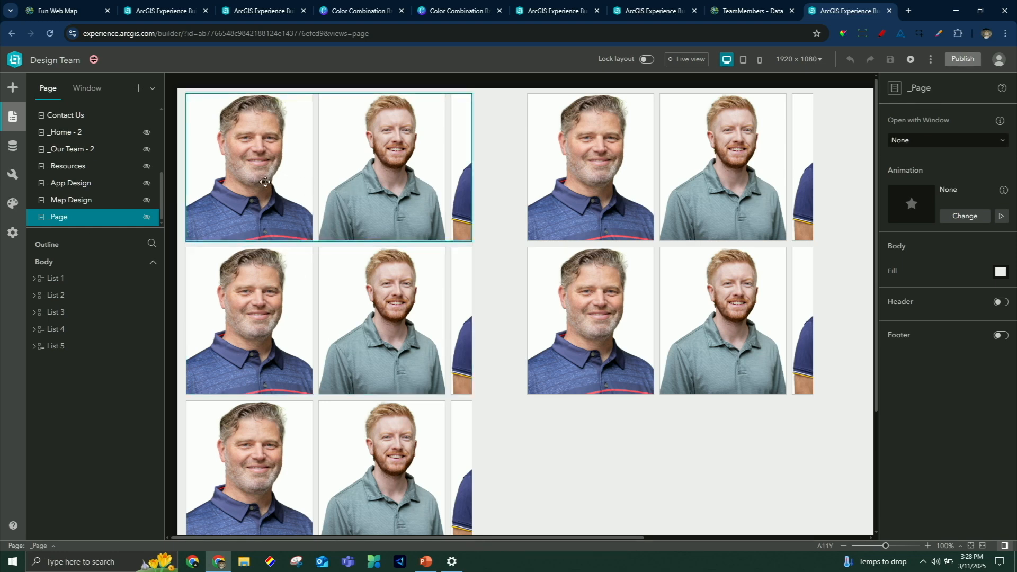
{"action": "left_click", "coordinate": [270, 214]}
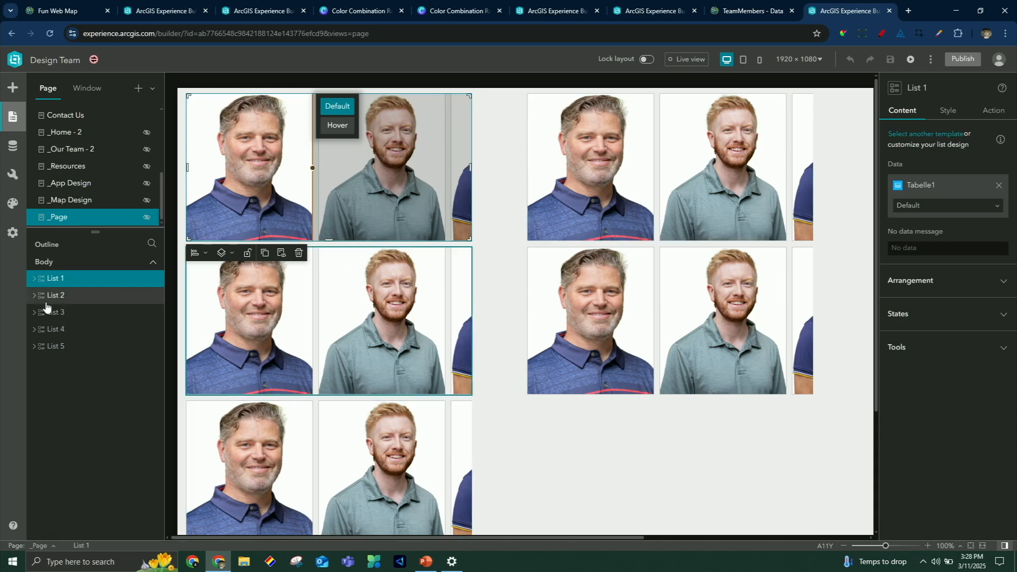
{"action": "left_click", "coordinate": [688, 58]}
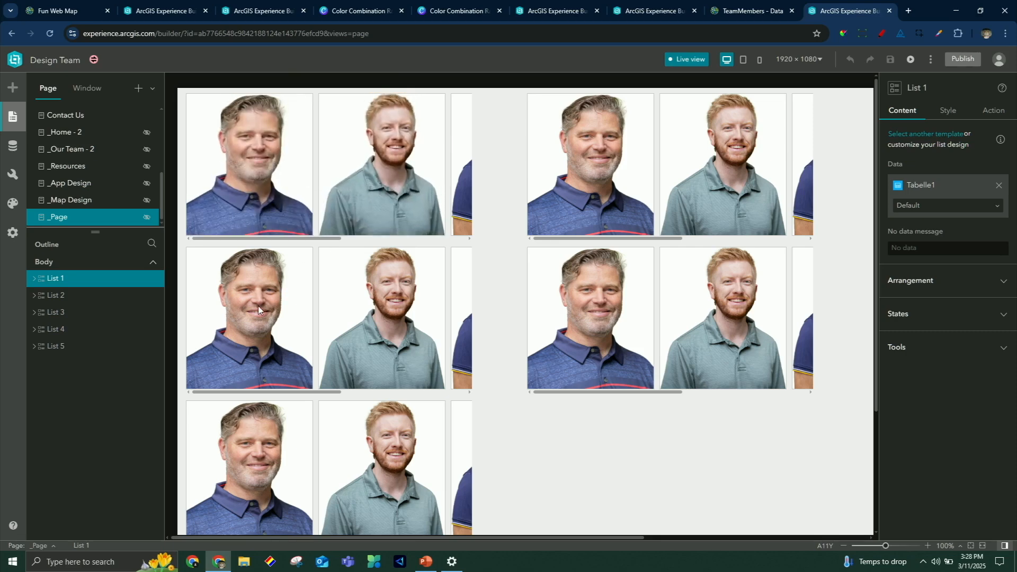
Examine the default states of List 2 and List 3, and the data settings of List 3's hover overlay image
{"action": "left_click", "coordinate": [35, 296]}
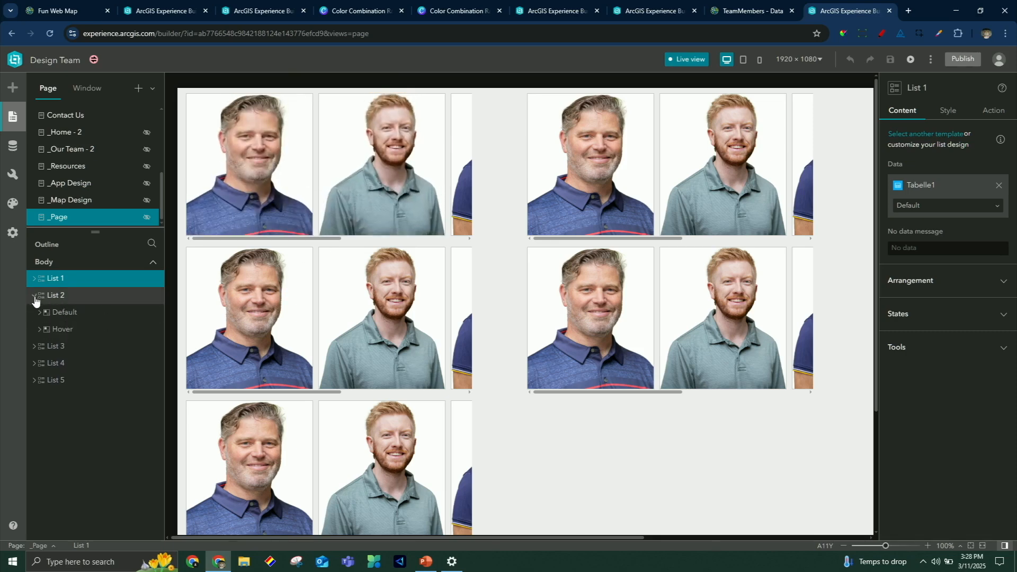
{"action": "left_click", "coordinate": [40, 312]}
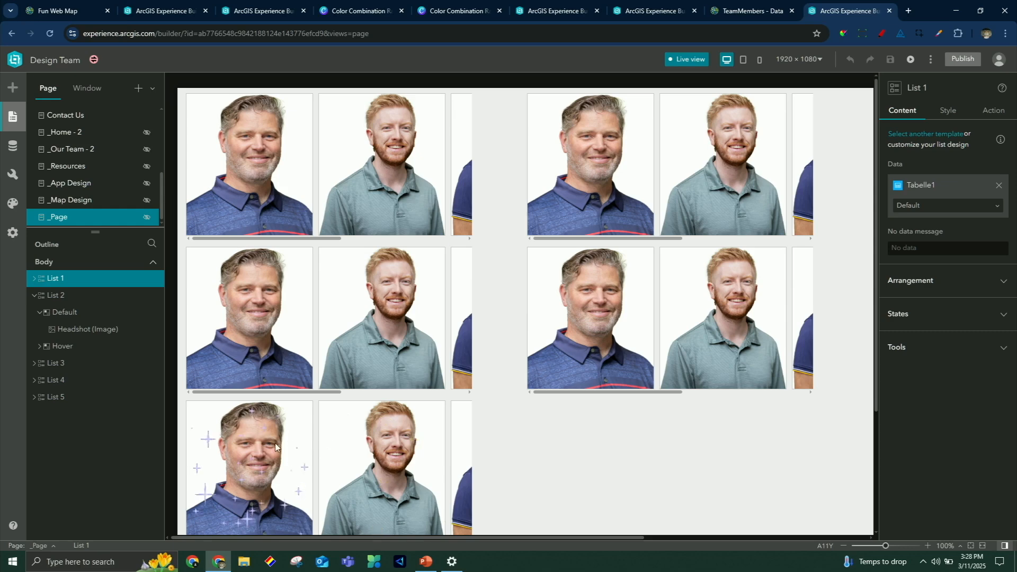
{"action": "left_click", "coordinate": [33, 364]}
{"action": "left_click", "coordinate": [39, 380]}
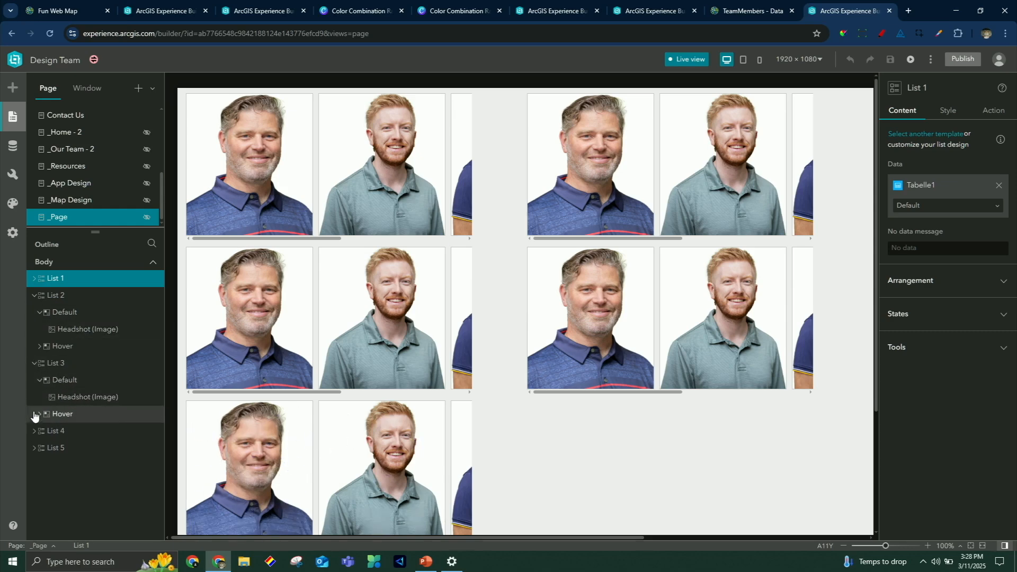
{"action": "left_click", "coordinate": [37, 415]}
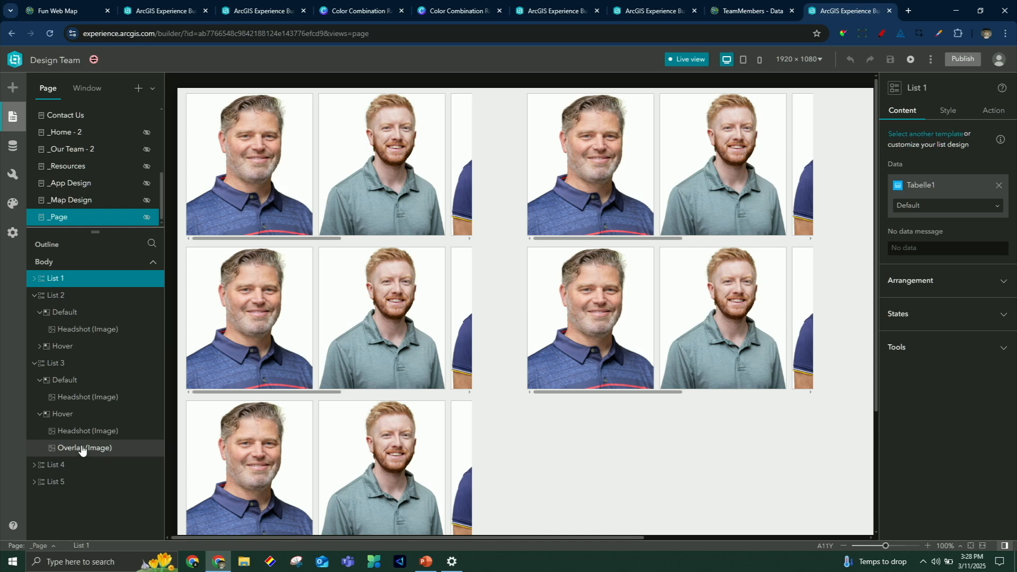
{"action": "left_click", "coordinate": [94, 452]}
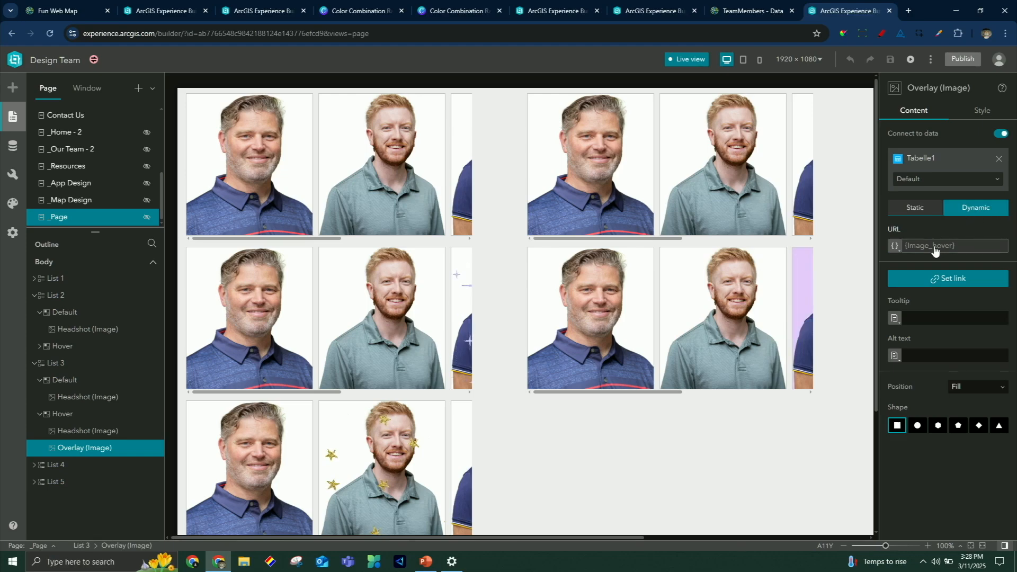
Check the Image_hover links in the TeamMembers data table, and return to the Design Team app
{"action": "left_click", "coordinate": [764, 19]}
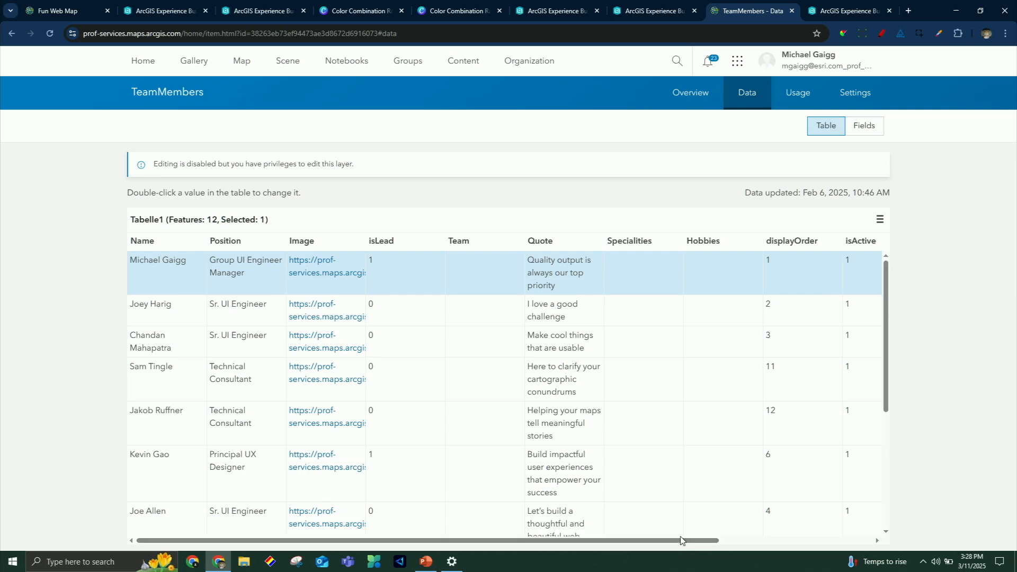
{"action": "left_click_drag", "start_coordinate": [682, 542], "coordinate": [836, 541]}
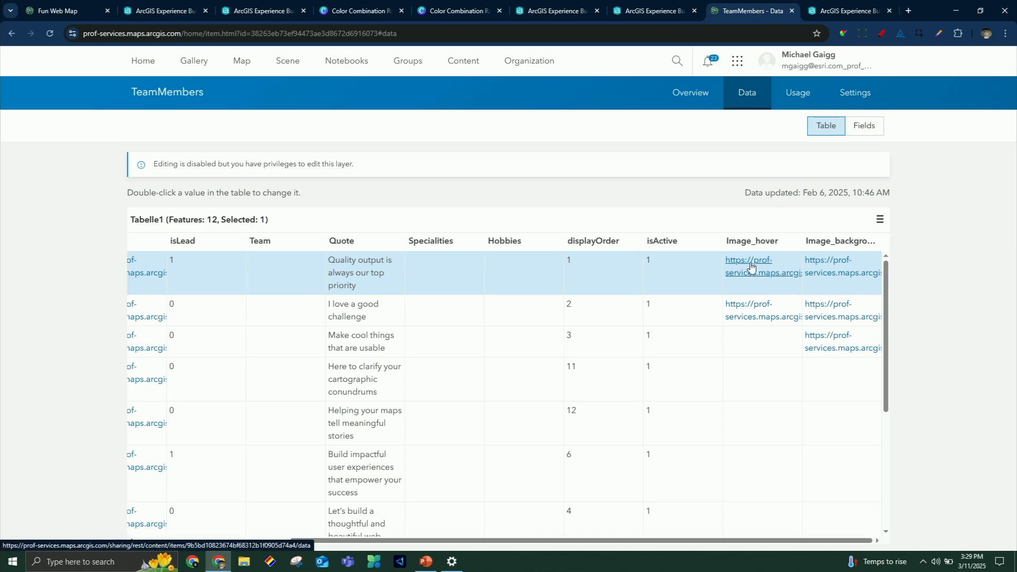
{"action": "left_click", "coordinate": [839, 11]}
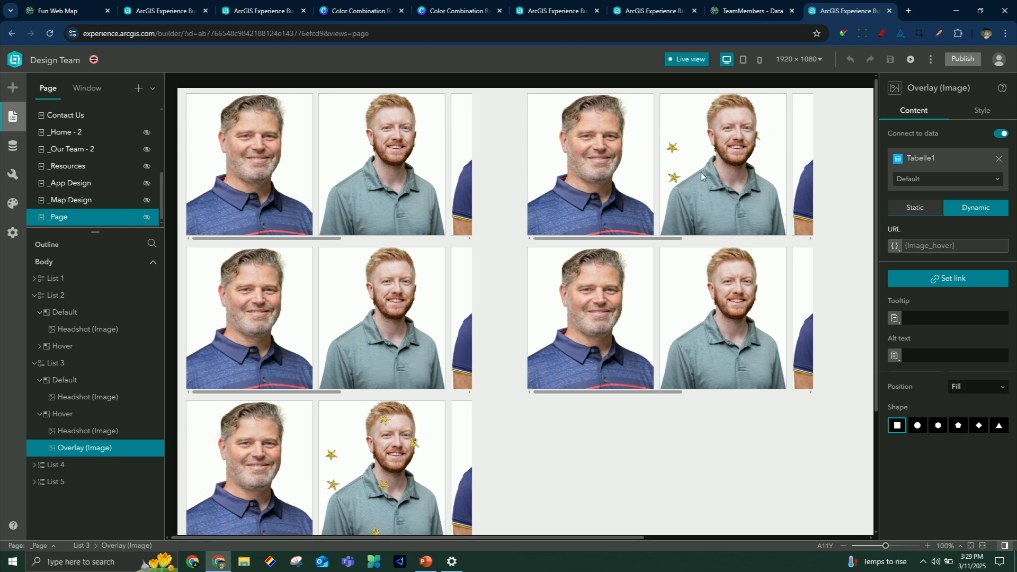
Inspect the image widgets in List 4's hover state and the Image_background links in the TeamMembers data table
{"action": "left_click", "coordinate": [34, 464]}
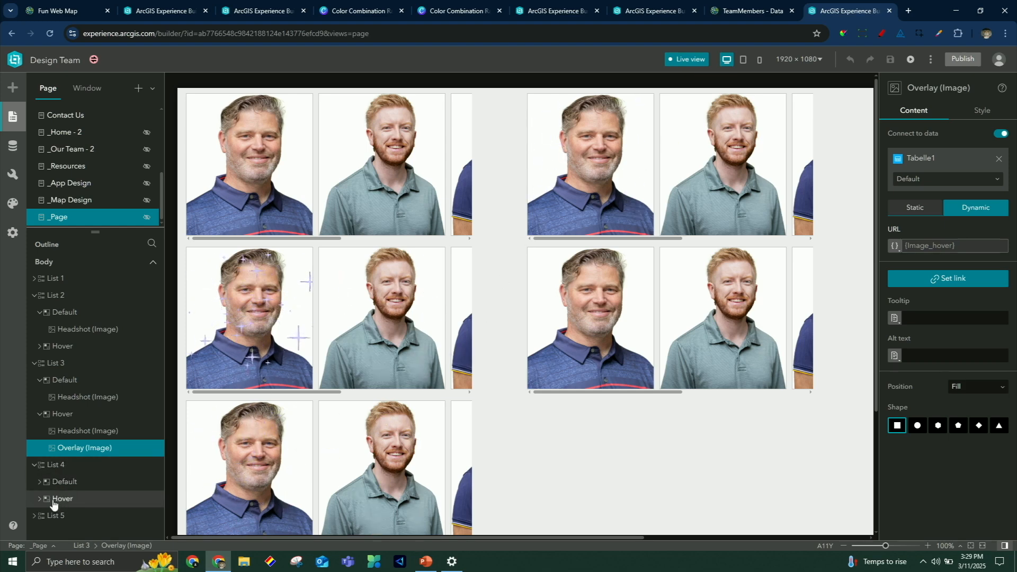
{"action": "left_click", "coordinate": [38, 502]}
{"action": "scroll", "coordinate": [63, 517], "scroll_direction": "down", "scroll_amount": 1}
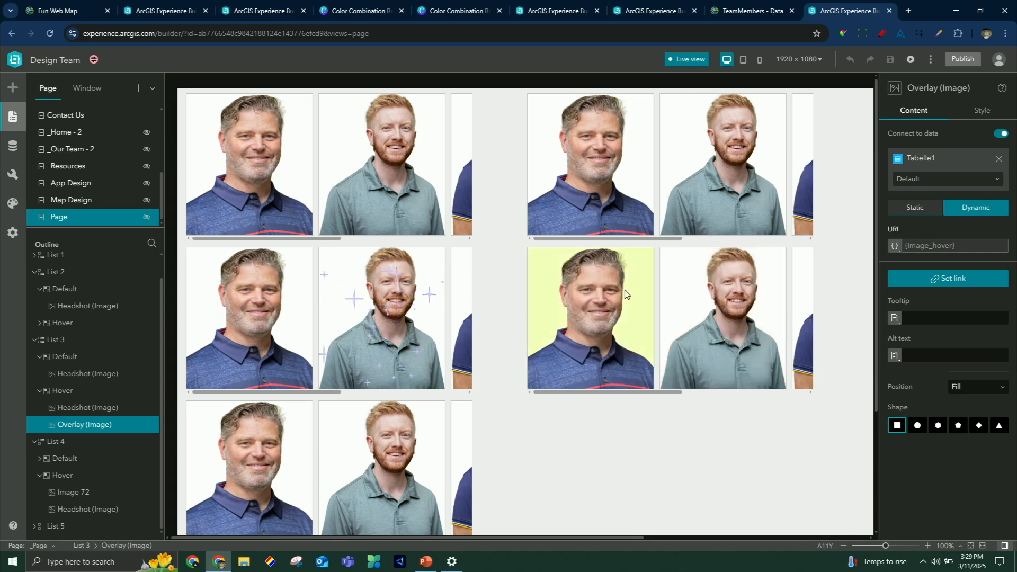
{"action": "left_click", "coordinate": [764, 15]}
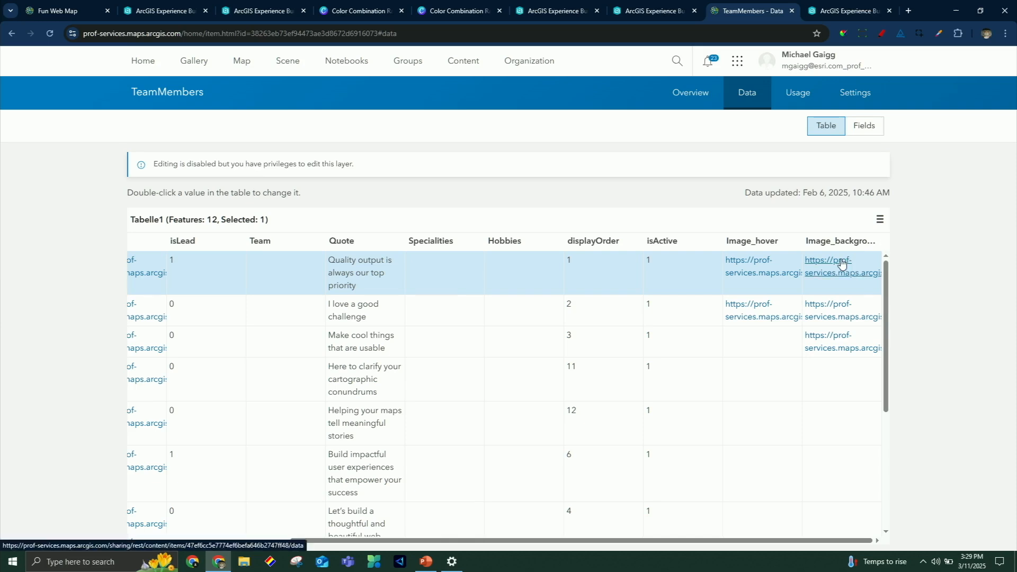
Back in the Design Team app, inspect the data settings of the overlay image in List 5's hover state
{"action": "left_click", "coordinate": [846, 10]}
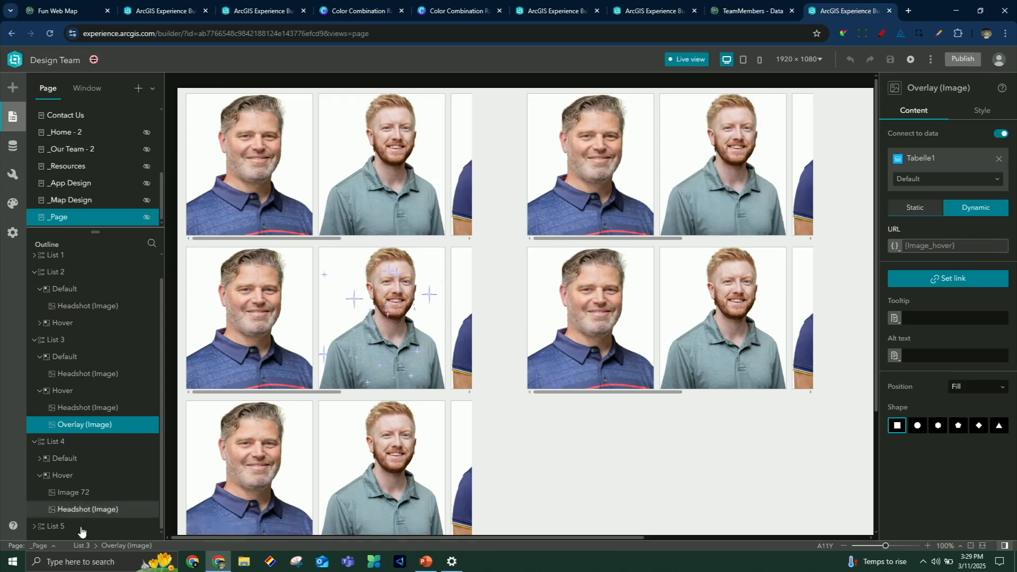
{"action": "left_click", "coordinate": [35, 526]}
{"action": "scroll", "coordinate": [61, 518], "scroll_direction": "down", "scroll_amount": 1}
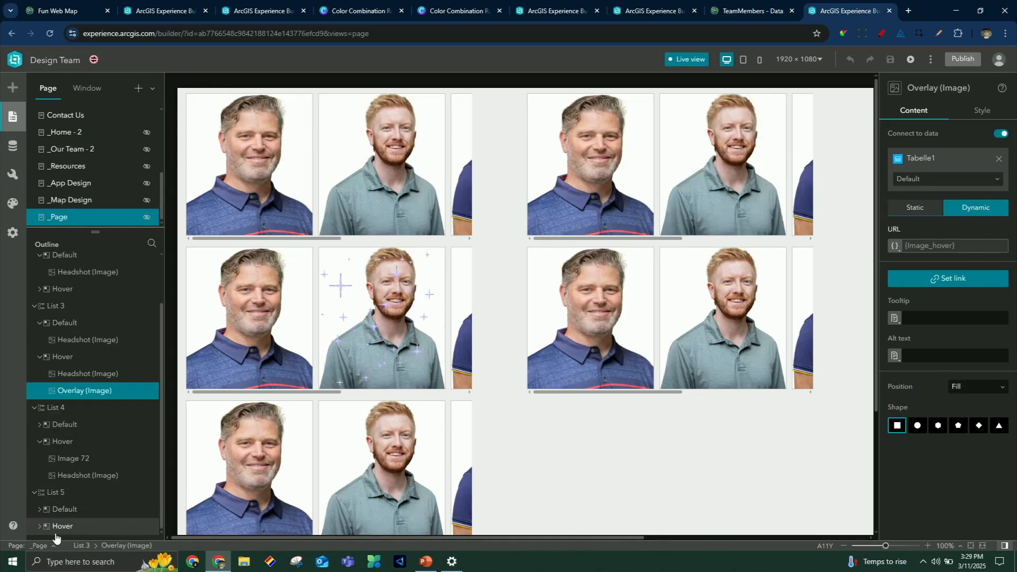
{"action": "scroll", "coordinate": [70, 530], "scroll_direction": "down", "scroll_amount": 1}
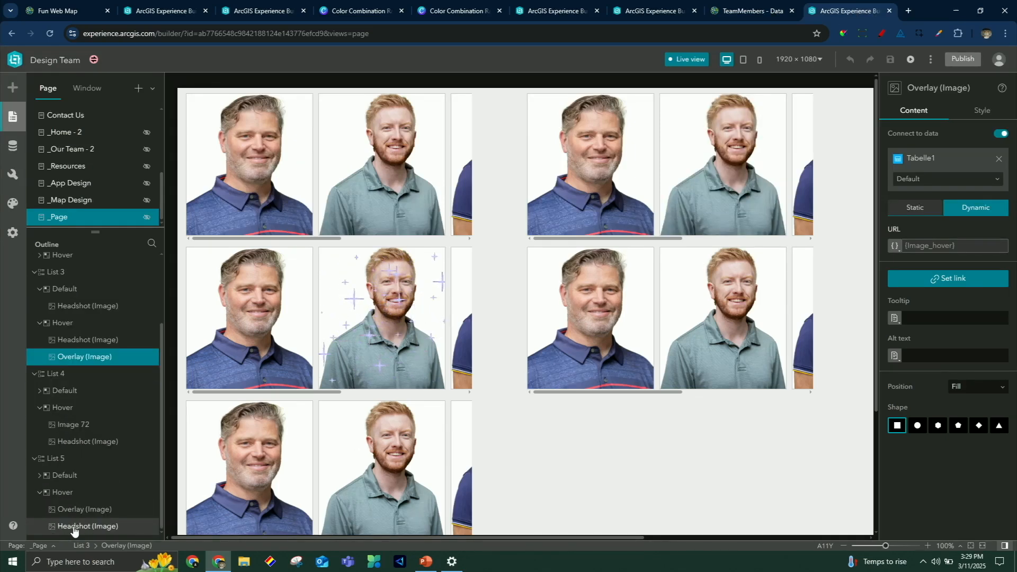
{"action": "left_click", "coordinate": [101, 510]}
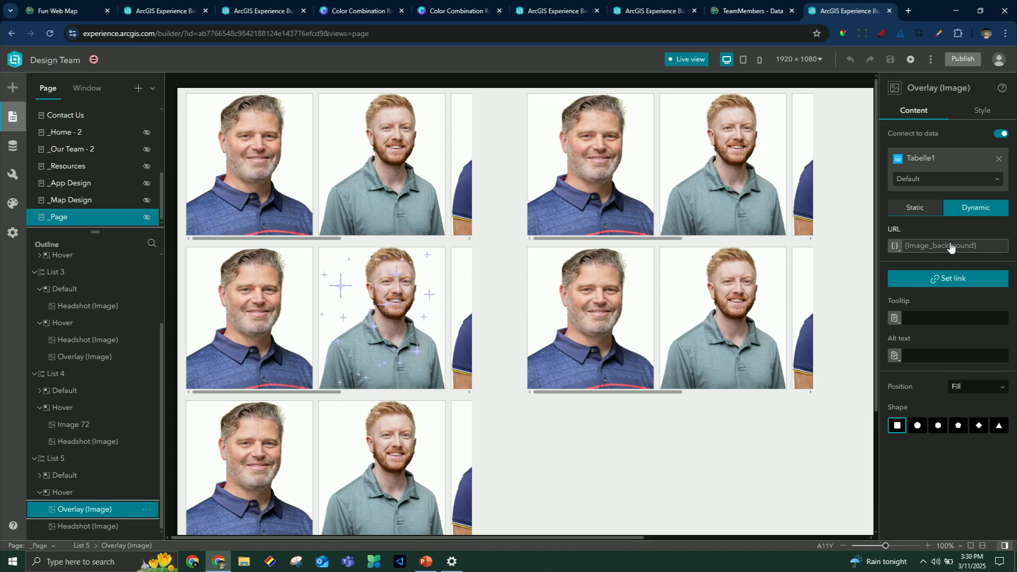
Switch to the PowerPoint presentation and start the slide show from the current custom themes note slide
{"action": "key", "text": "alt+Tab"}
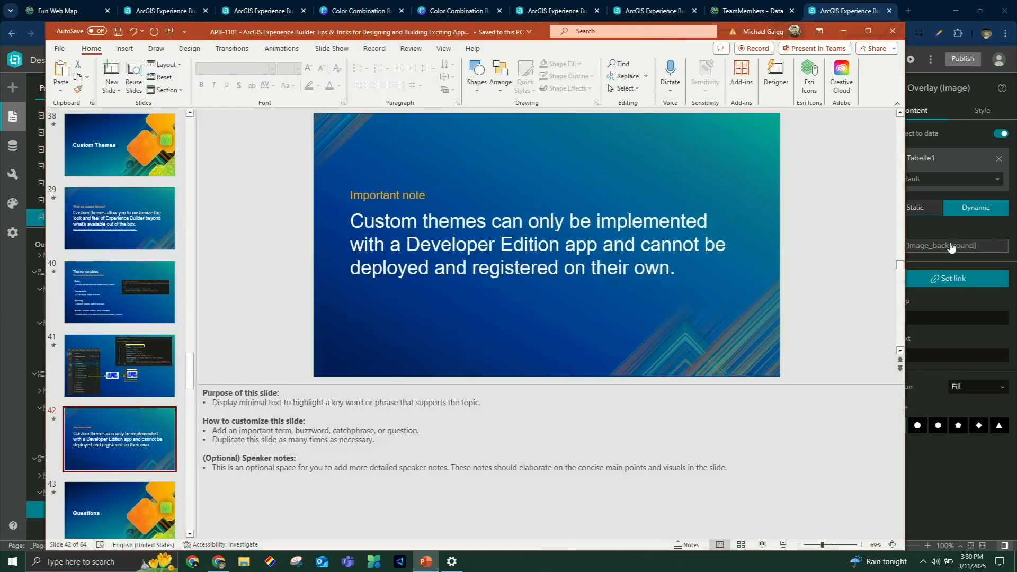
{"action": "left_click", "coordinate": [780, 544]}
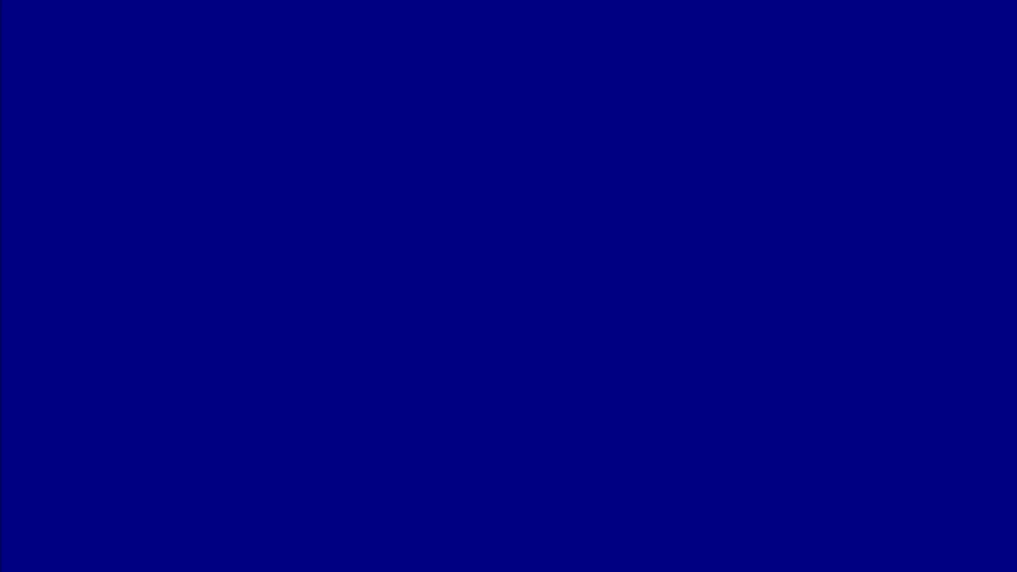